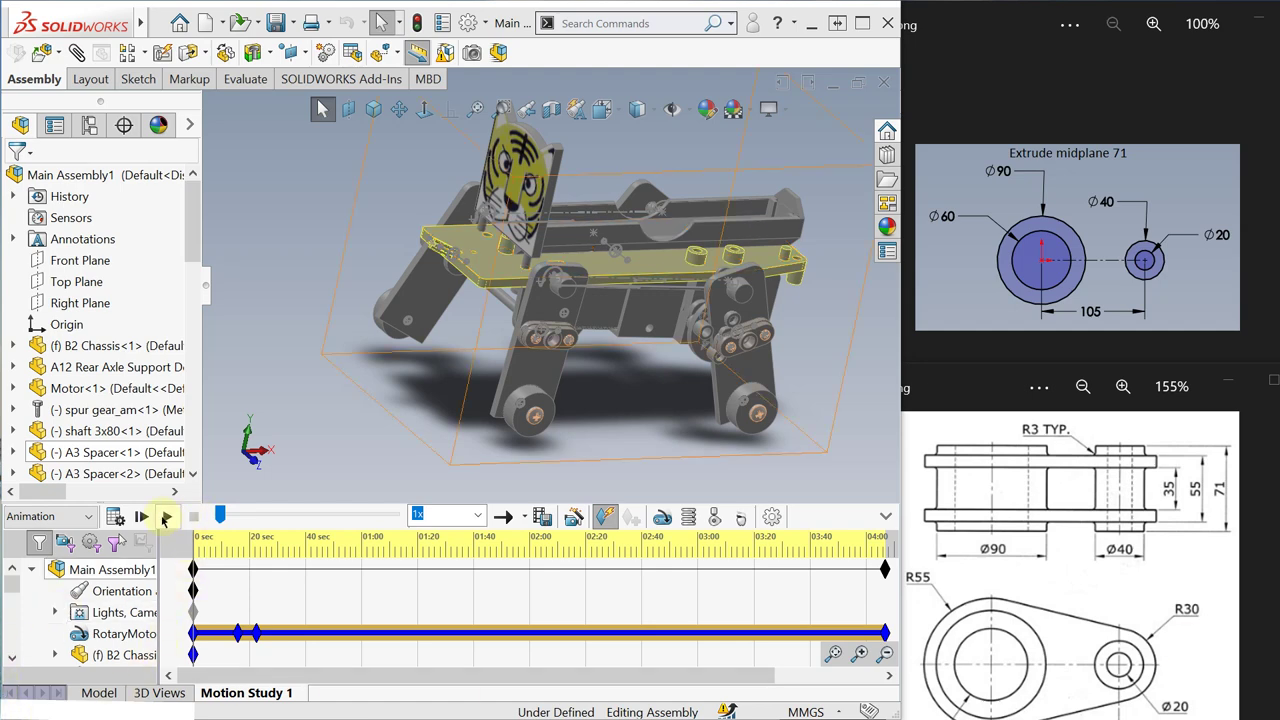
# Step: Play the tiger robot's Motion Study 1 animation, then advance to the next reference image
pyautogui.click(165, 517)
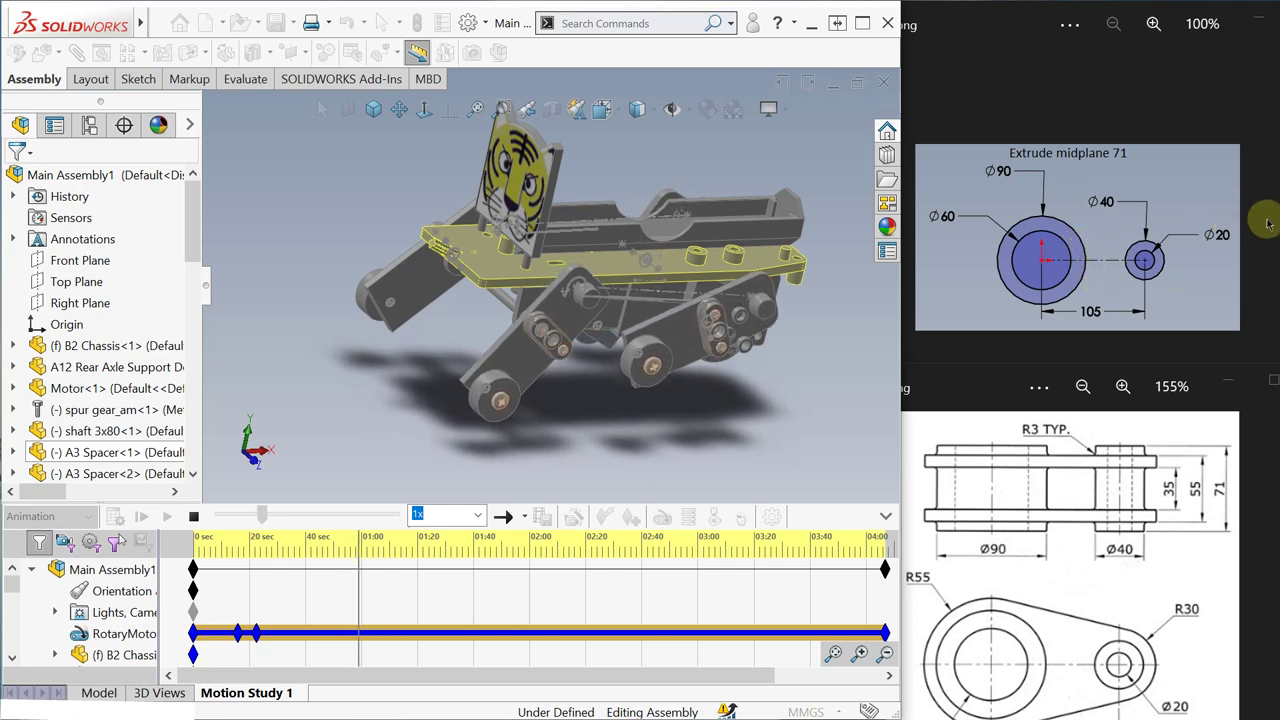
pyautogui.press('Right')
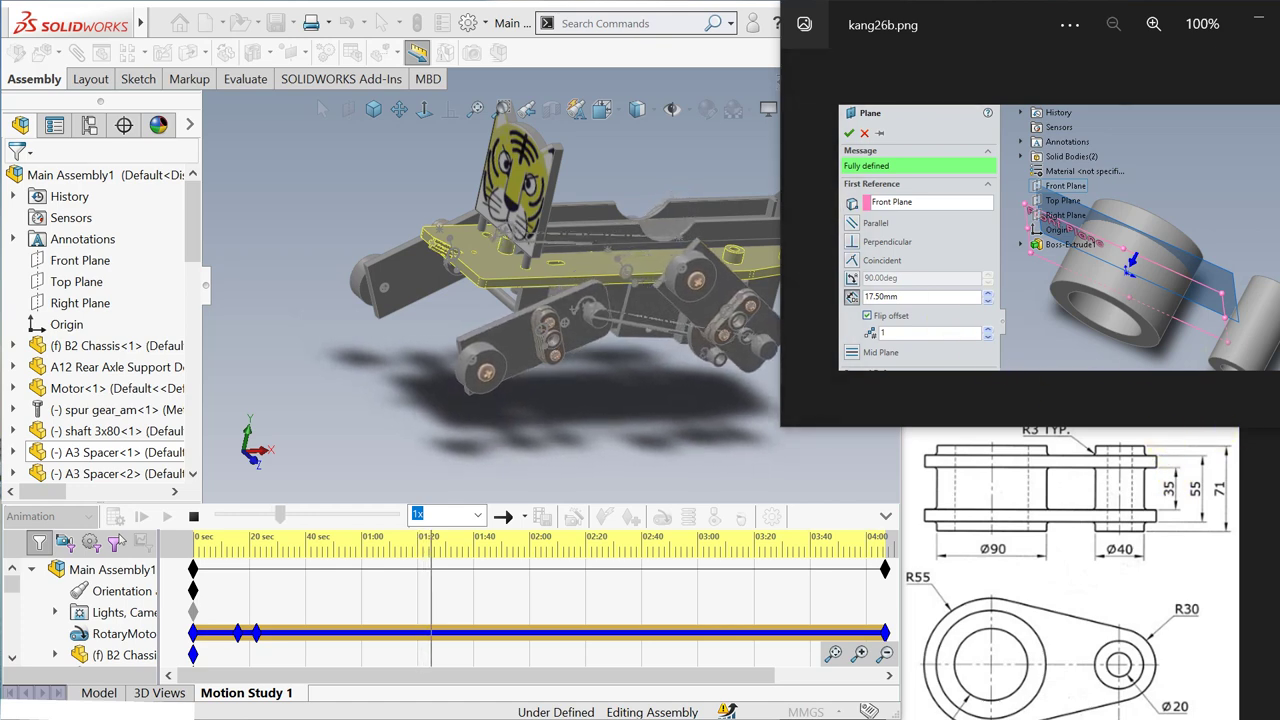
# Step: Show the kang26c.png link-arm reference with R55/R30 ends, then bring SOLIDWORKS forward
pyautogui.press('Right')
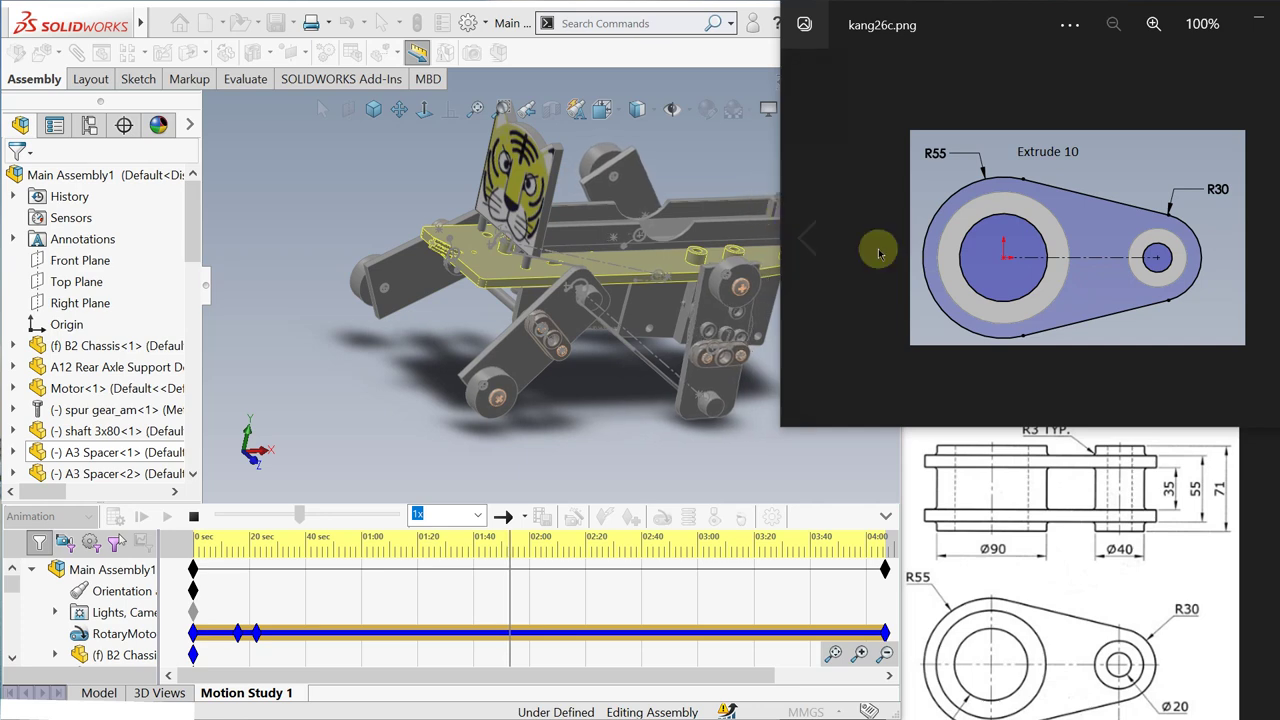
pyautogui.click(308, 290)
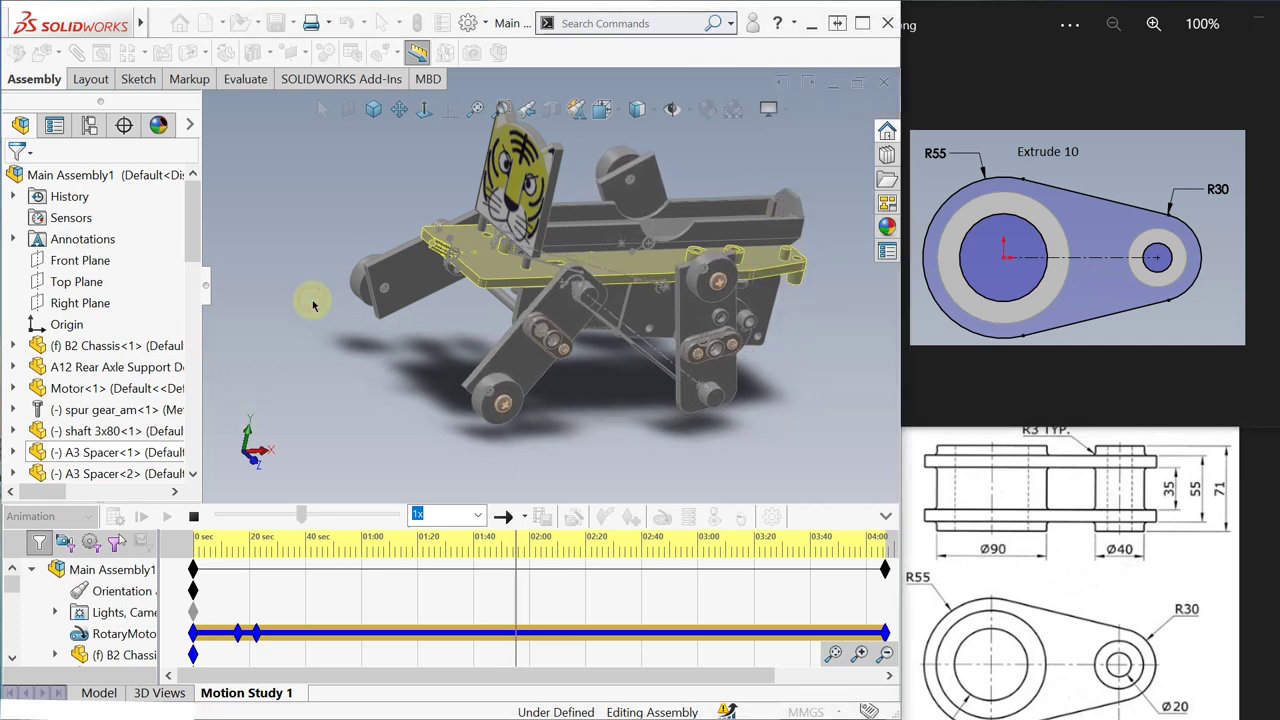
# Step: Stop the motion study and switch to the empty Part1 document from the Window menu
pyautogui.click(191, 518)
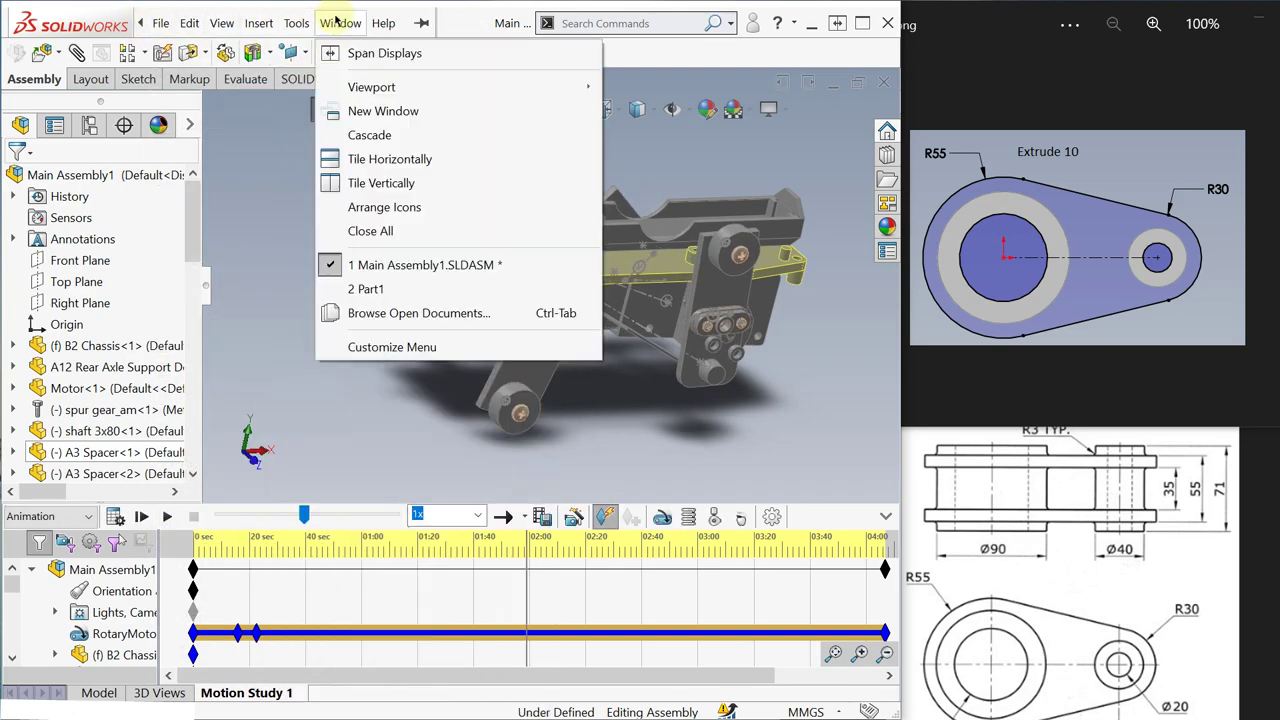
pyautogui.moveTo(160, 23)
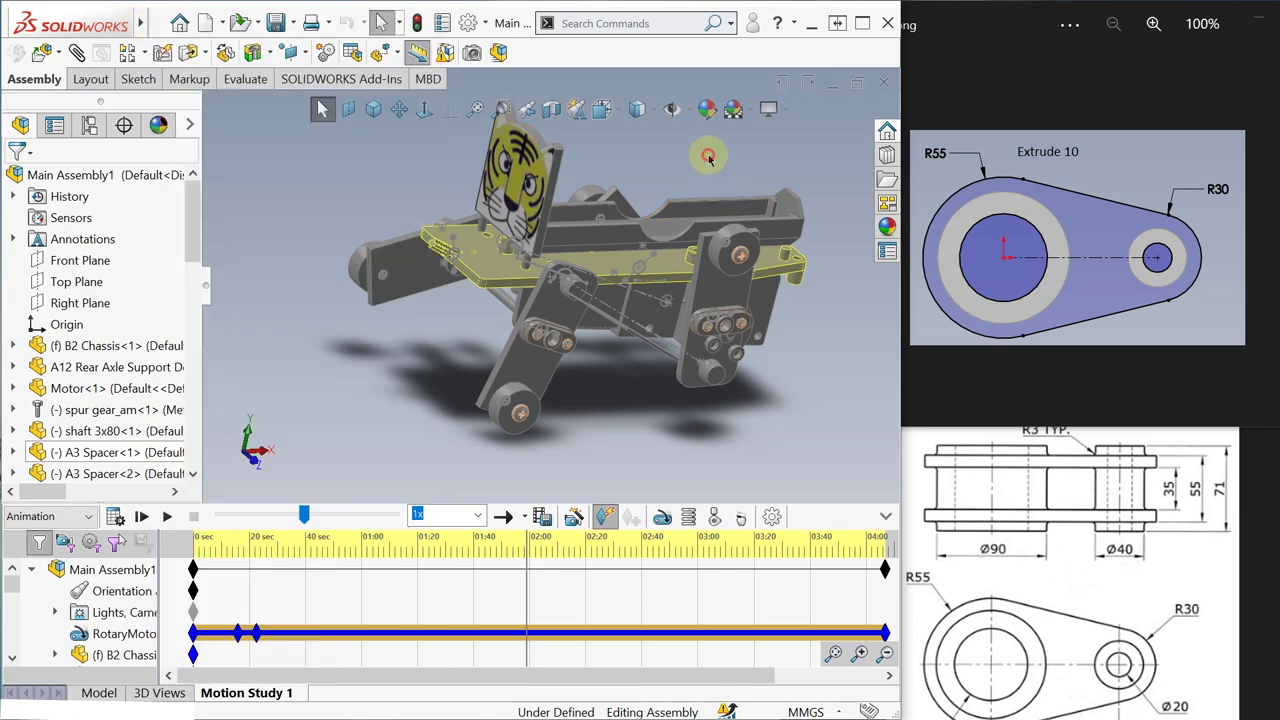
pyautogui.moveTo(335, 27)
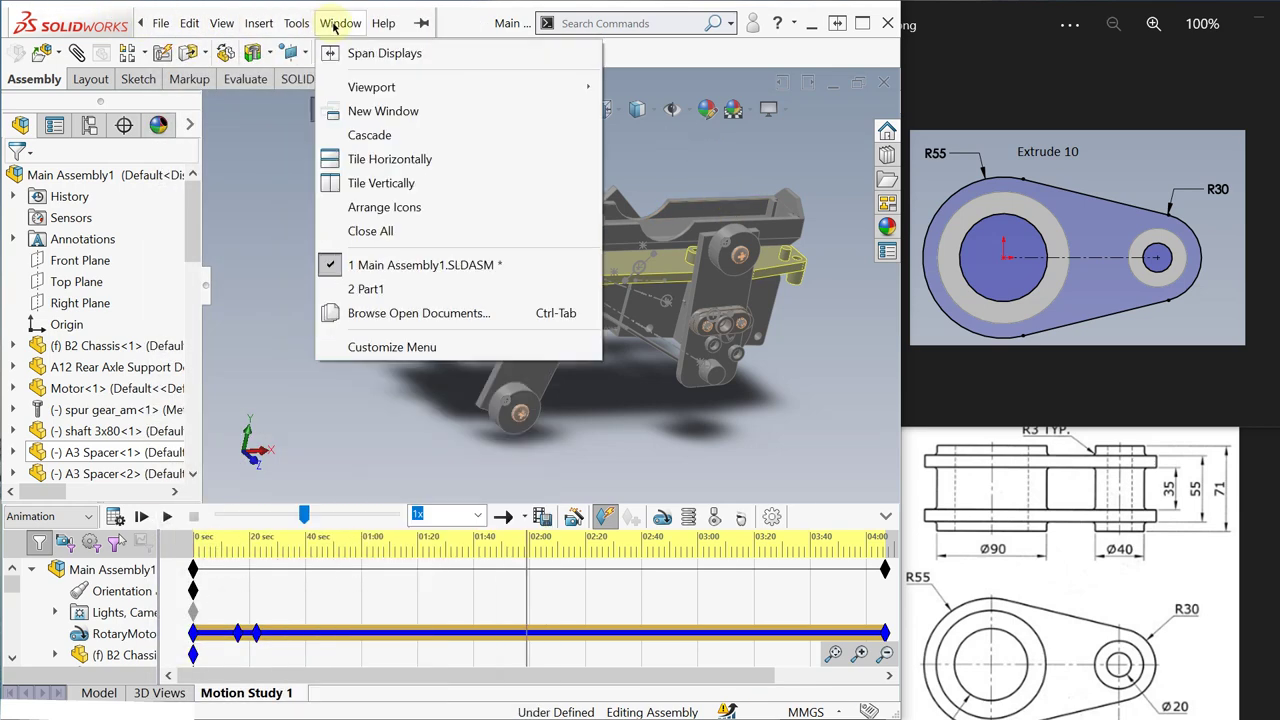
pyautogui.click(386, 289)
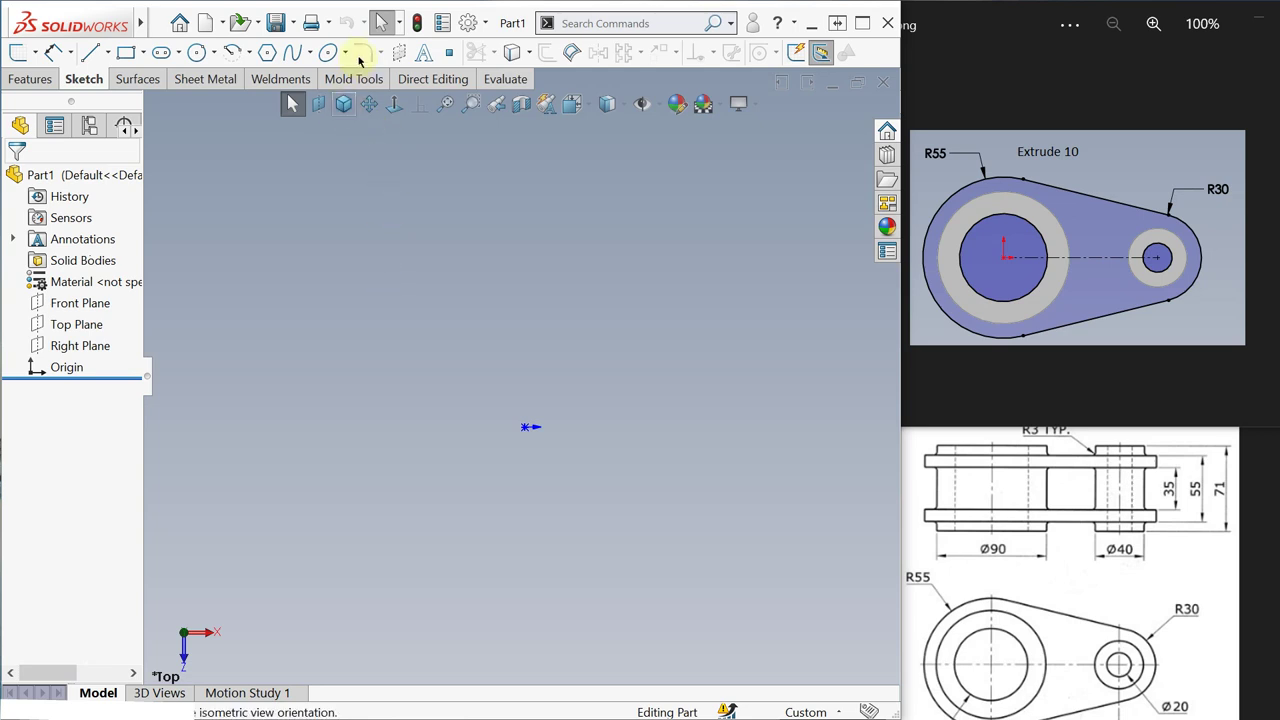
# Step: View Part1 isometrically and start Sketch1 on the Front Plane
pyautogui.click(343, 106)
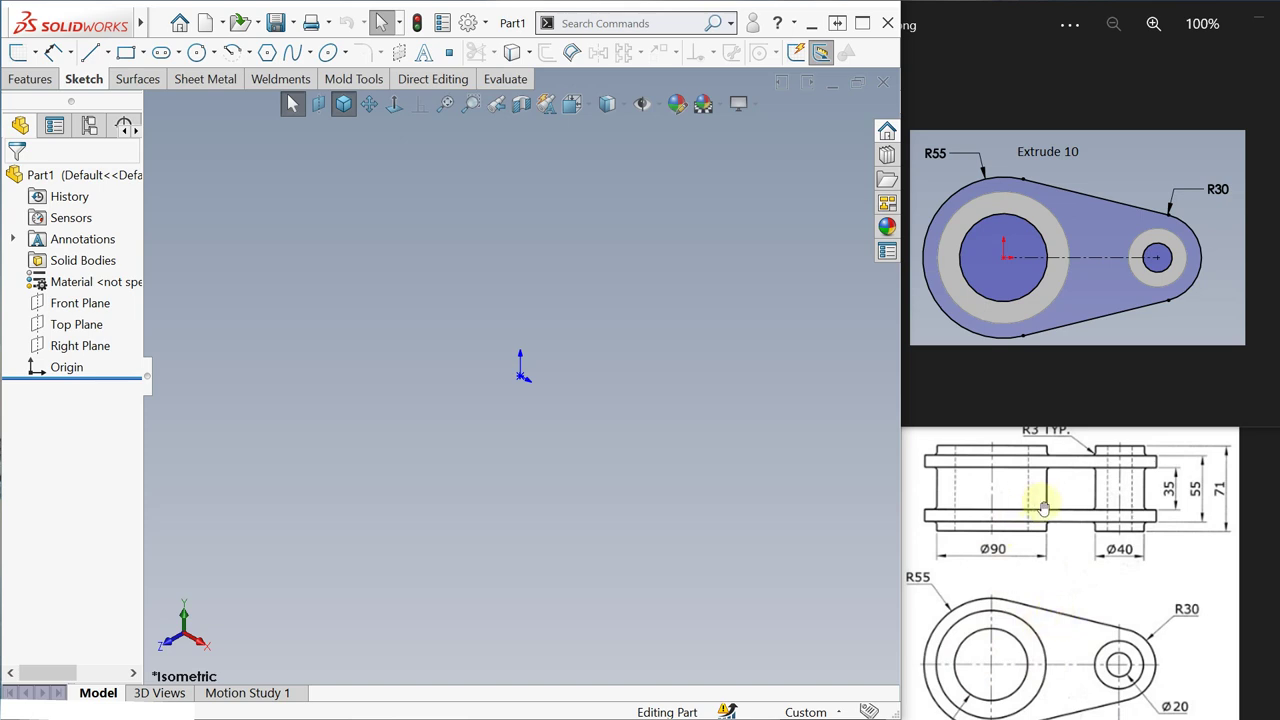
pyautogui.click(81, 303)
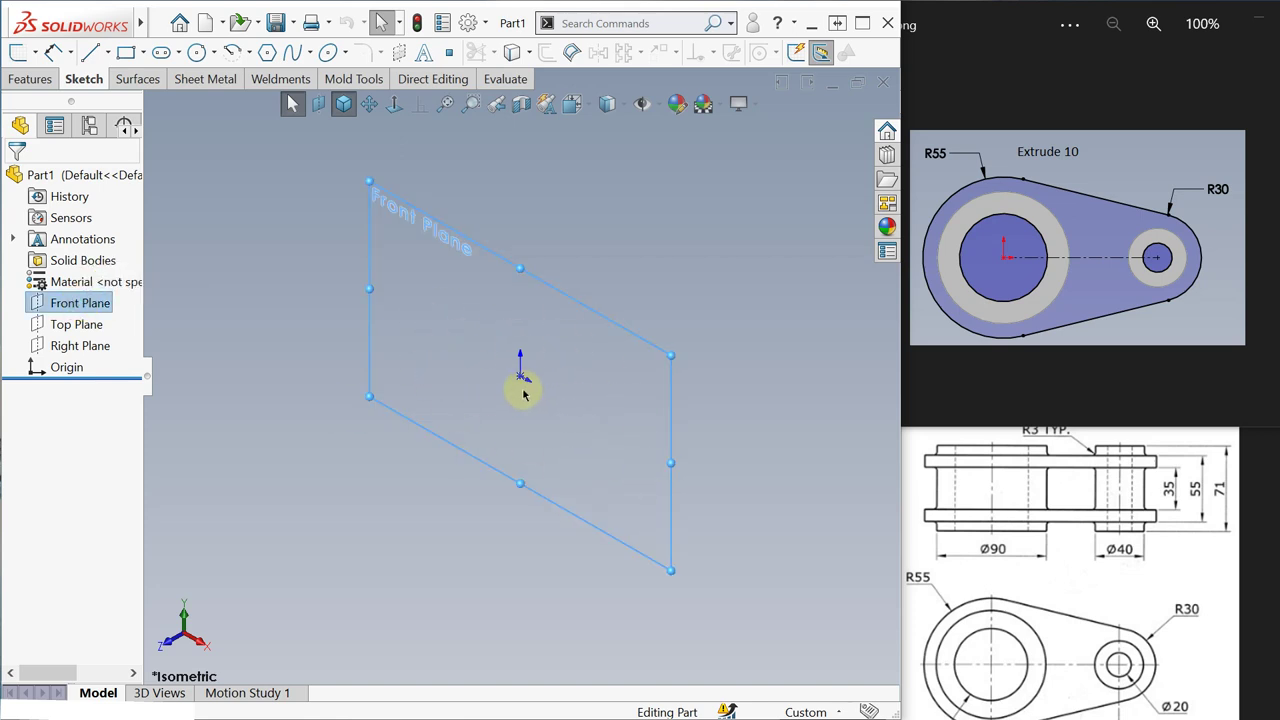
pyautogui.click(166, 306)
pyautogui.click(83, 303)
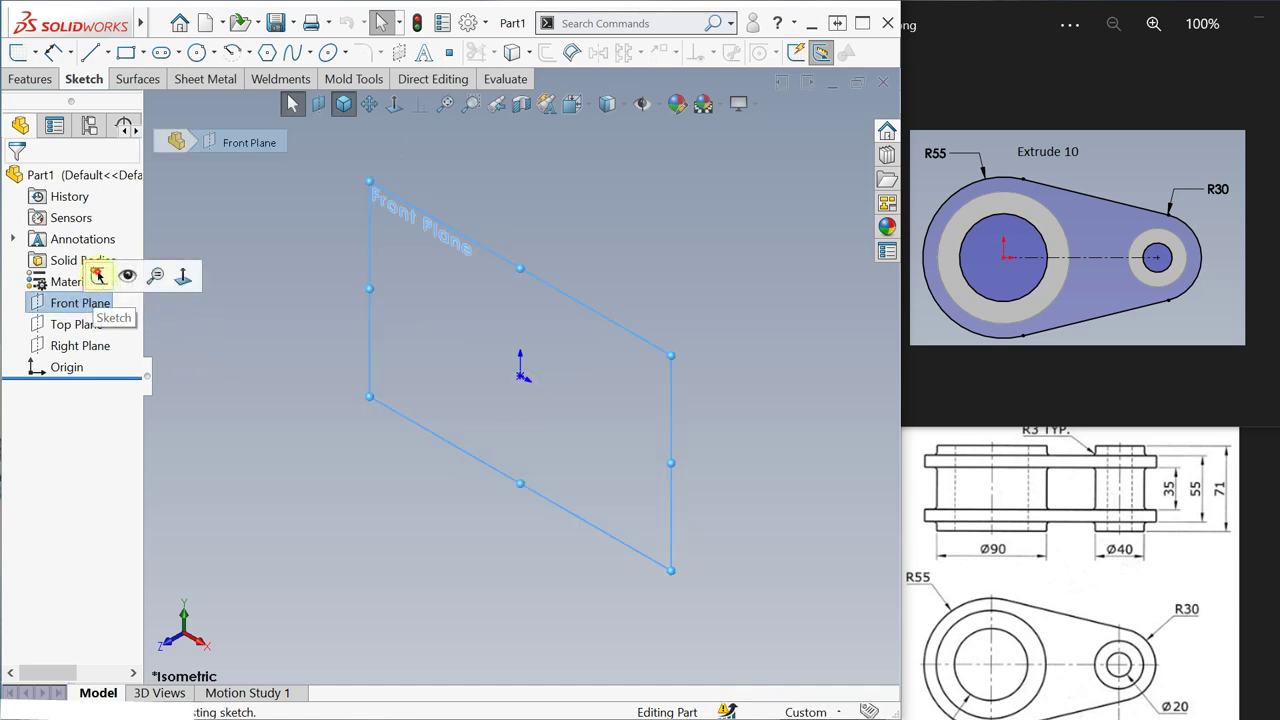
pyautogui.click(97, 276)
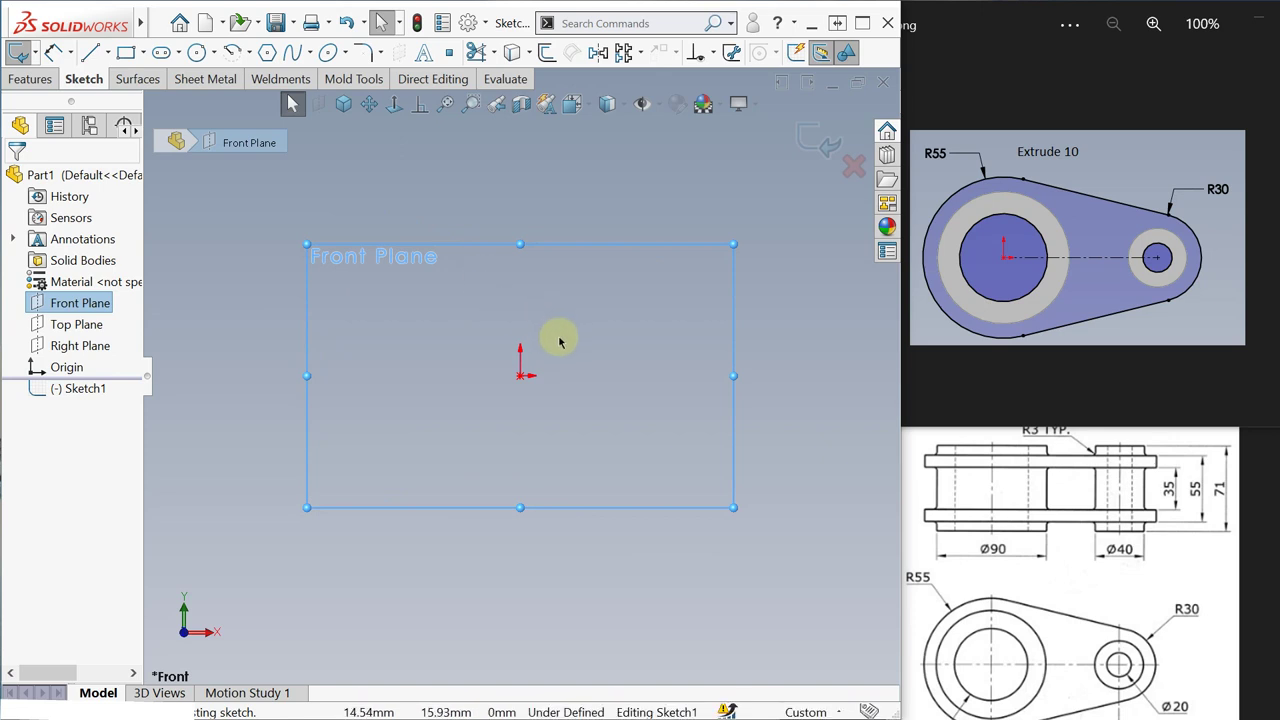
# Step: Draw two concentric circles at the origin, radii roughly 20 and 32
pyautogui.scroll(-3, 559, 343)
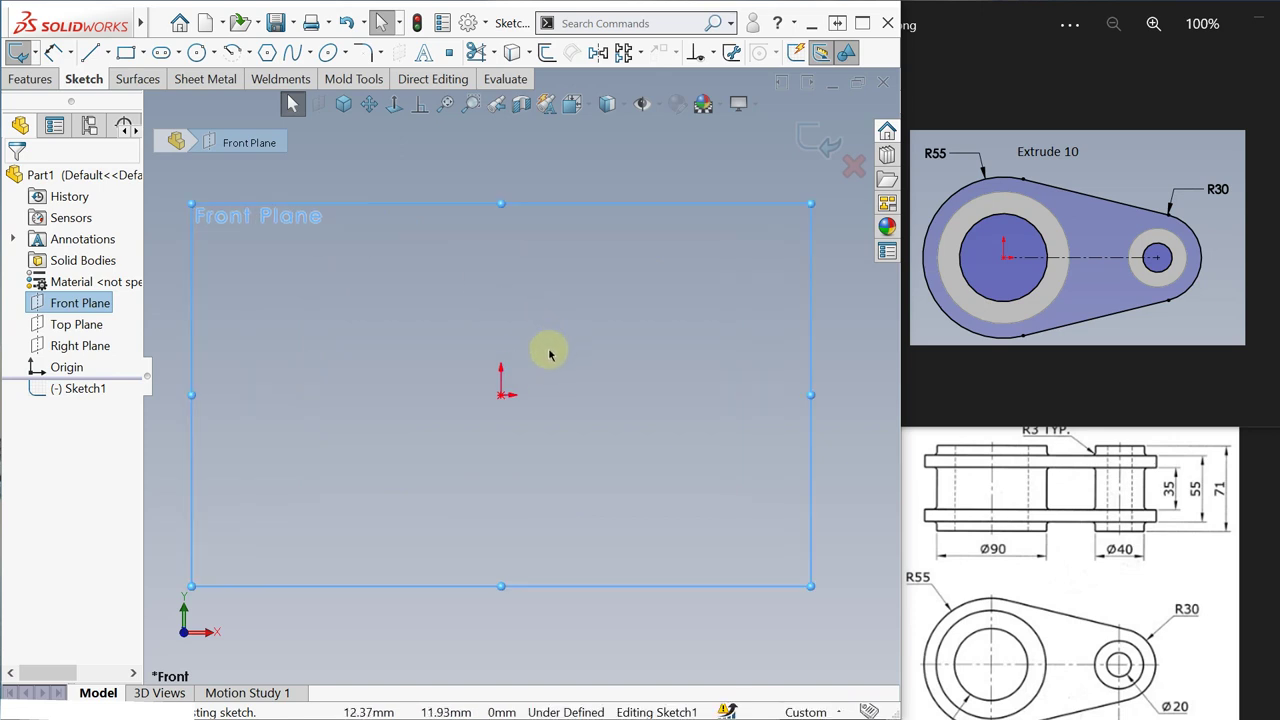
pyautogui.press('s')
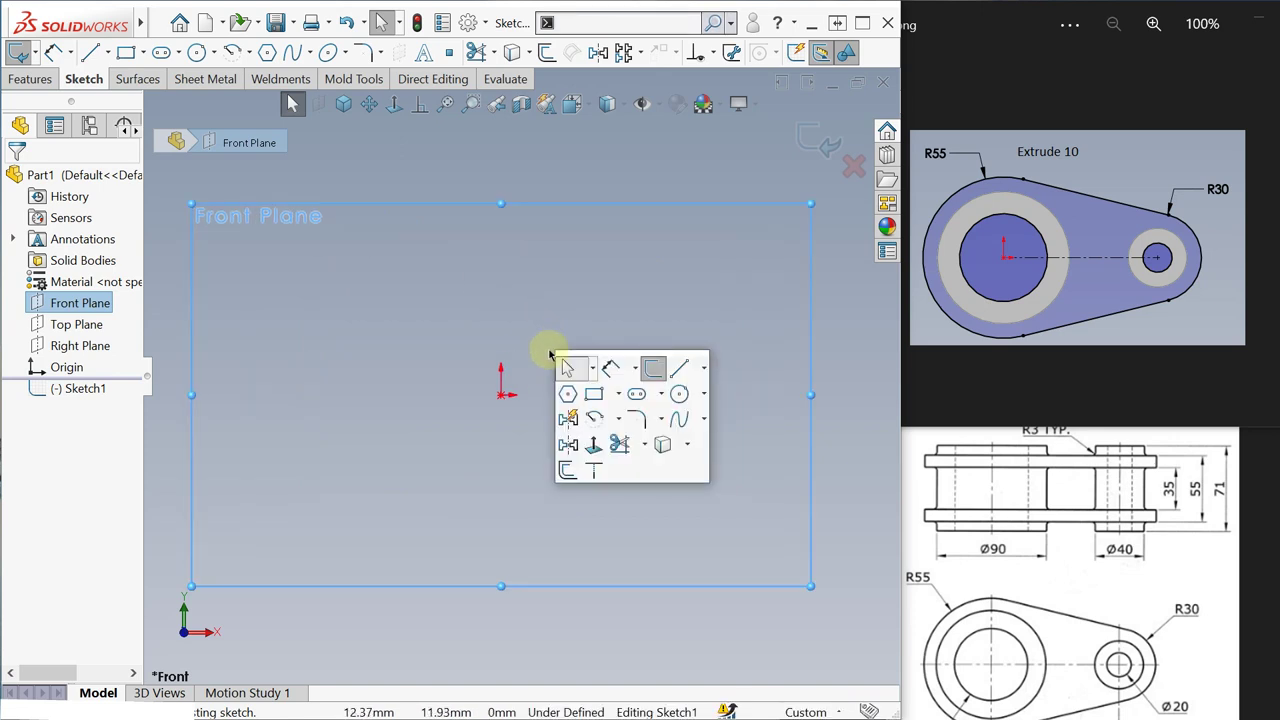
pyautogui.click(679, 394)
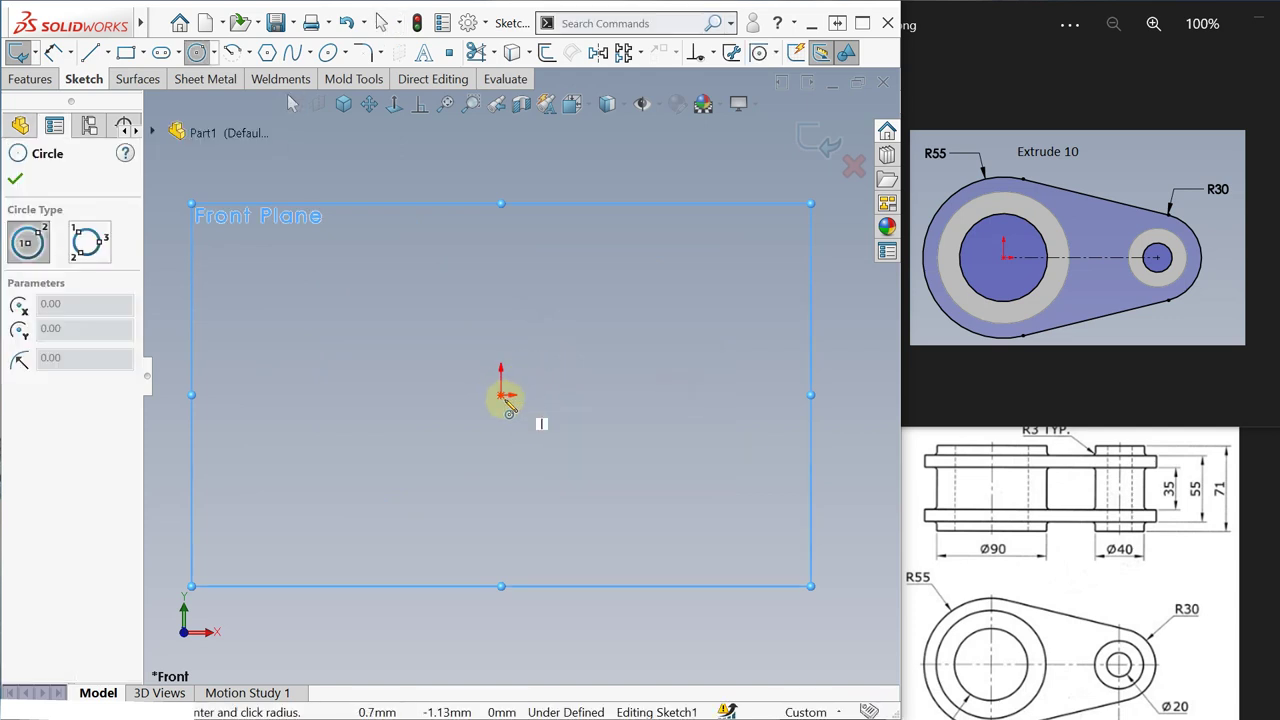
pyautogui.click(502, 395)
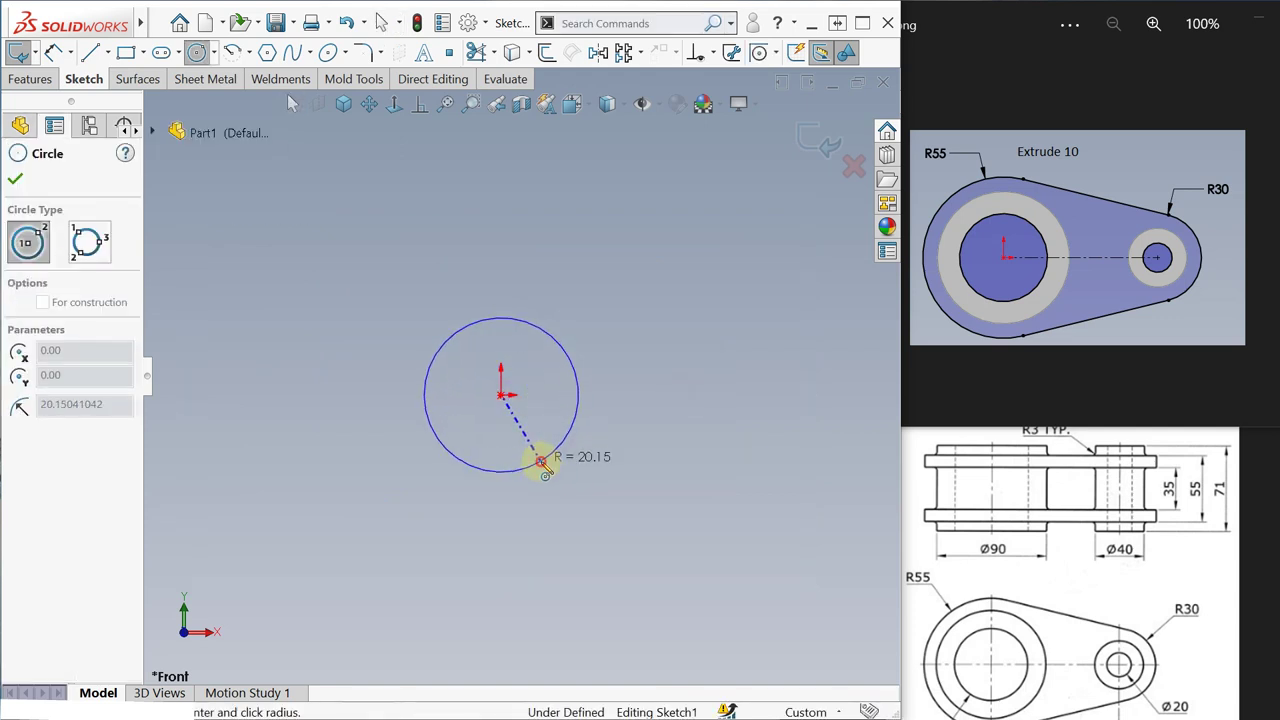
pyautogui.click(541, 461)
pyautogui.click(502, 396)
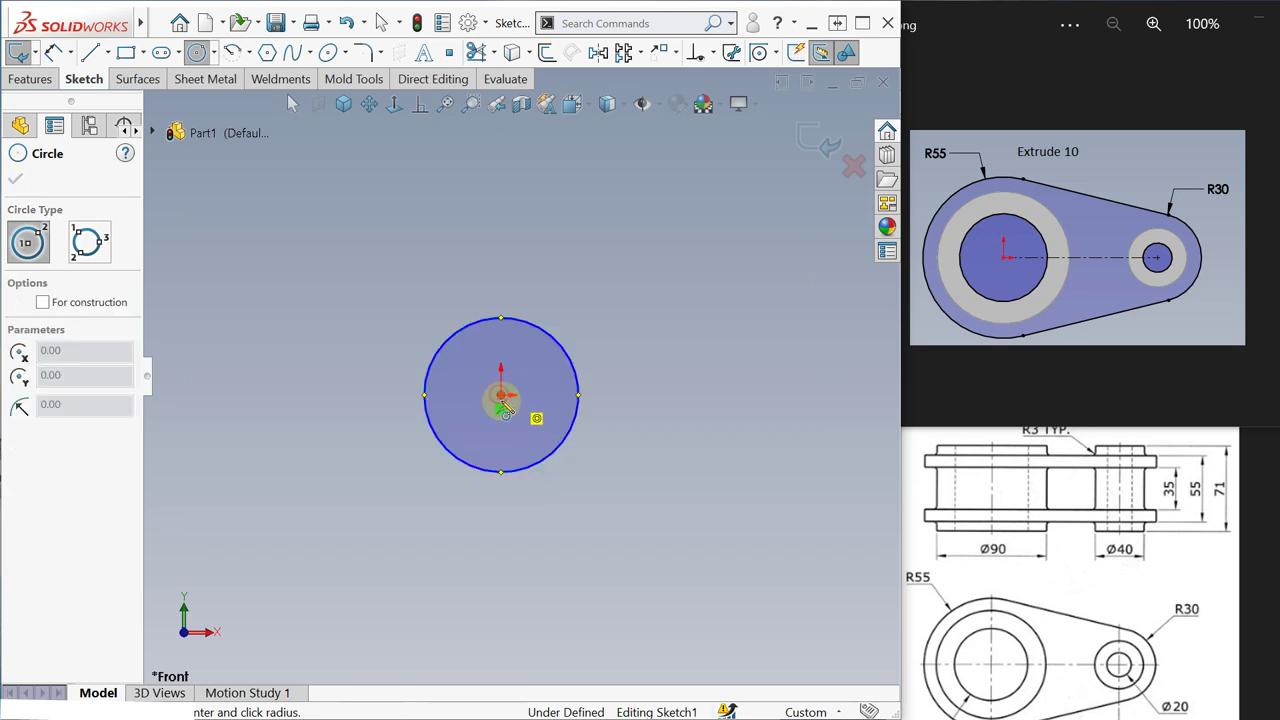
pyautogui.click(569, 504)
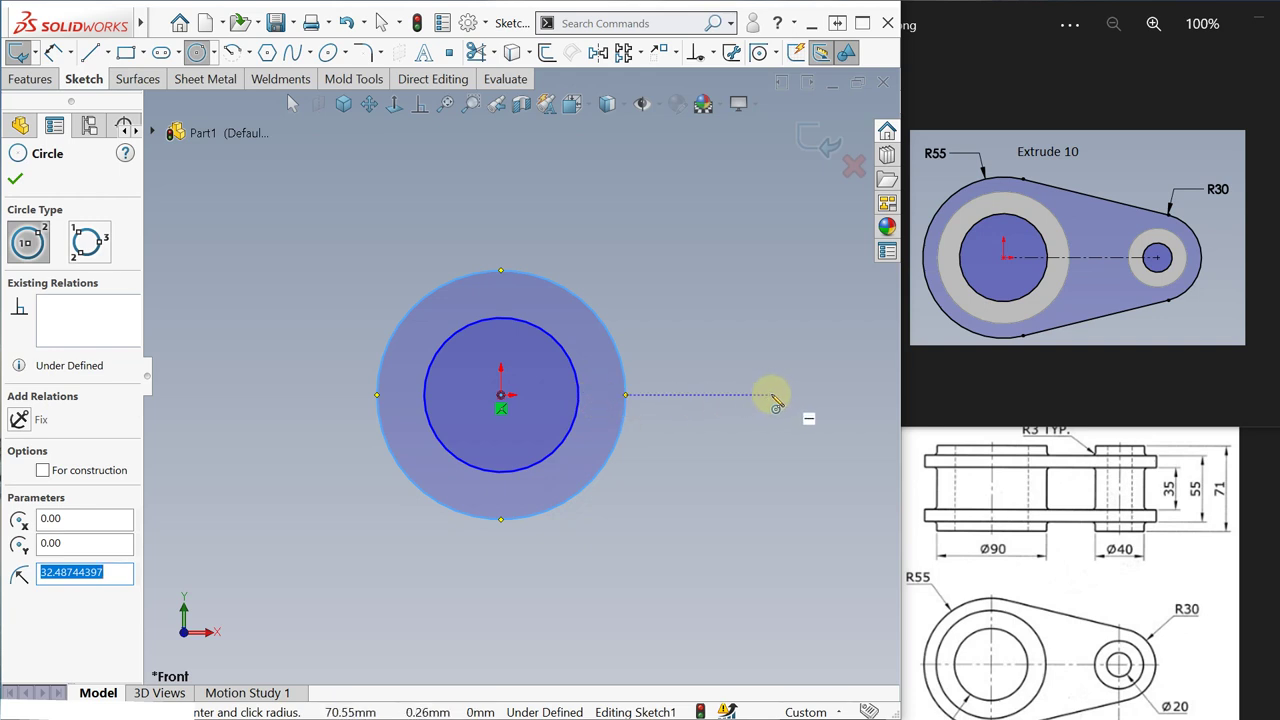
# Step: Draw a smaller concentric circle pair to the right on the horizontal axis
pyautogui.click(772, 395)
pyautogui.click(772, 424)
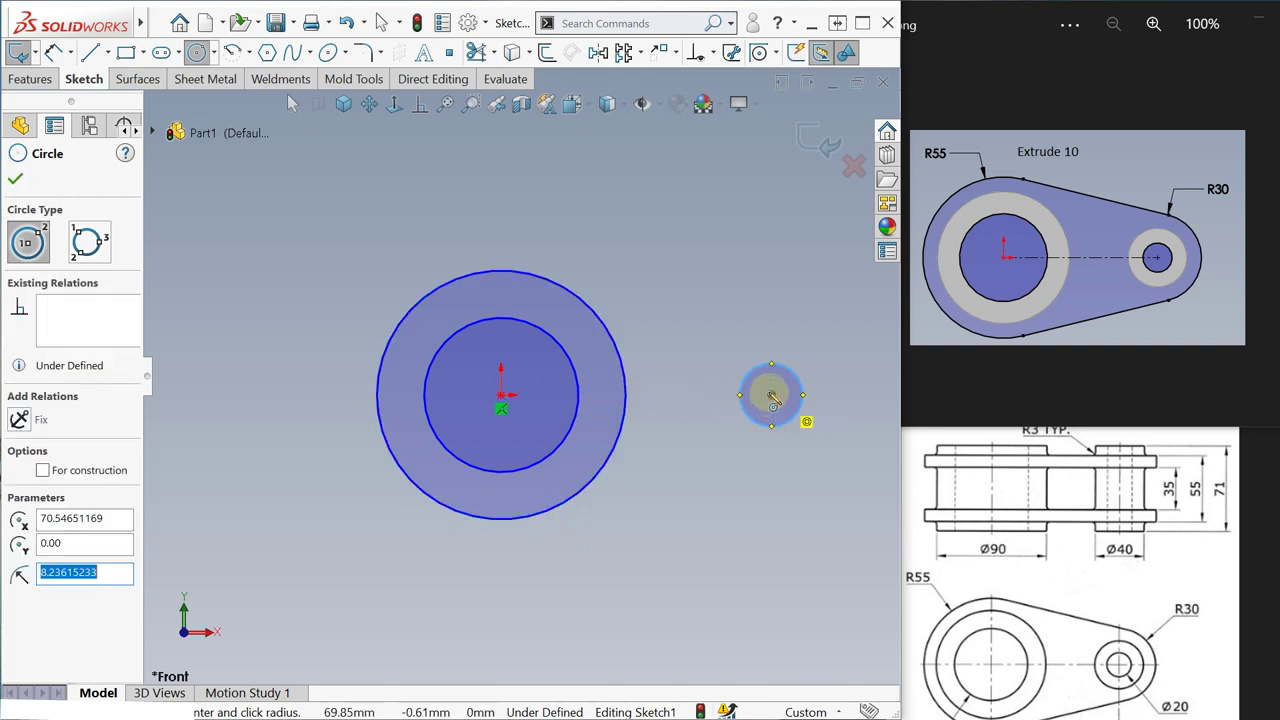
pyautogui.click(772, 396)
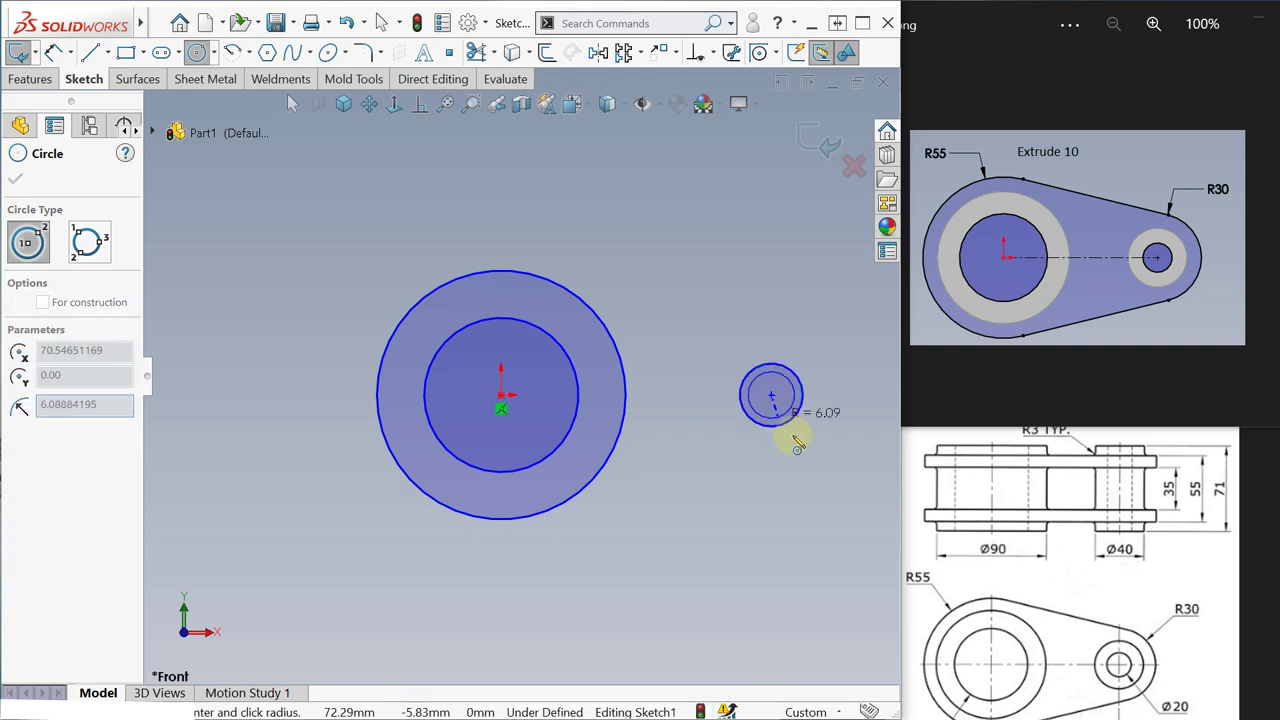
pyautogui.click(806, 451)
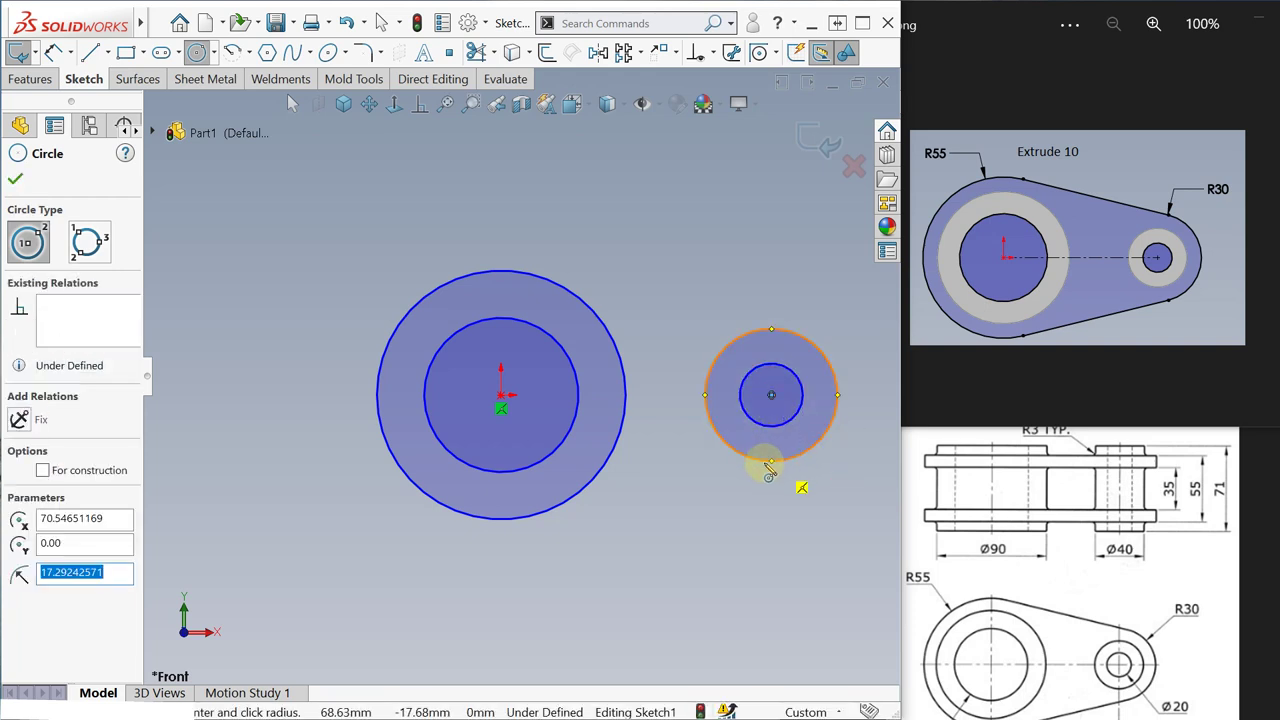
pyautogui.press('s')
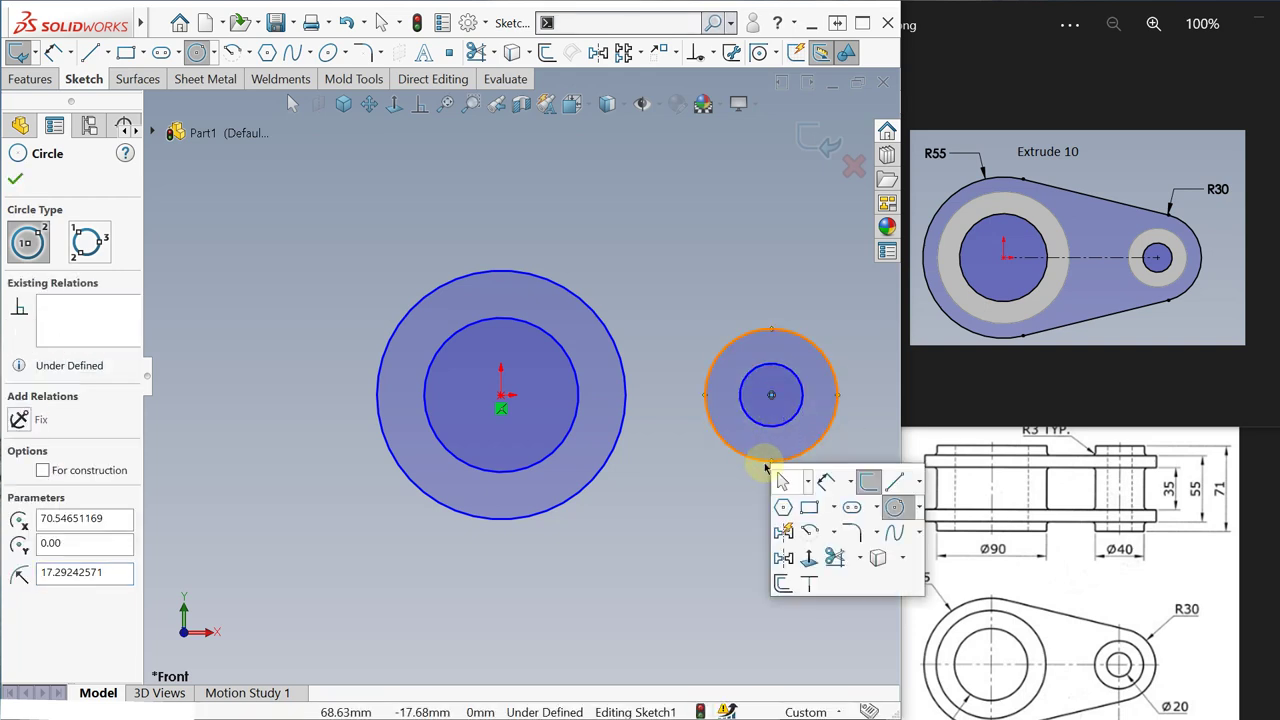
pyautogui.click(826, 484)
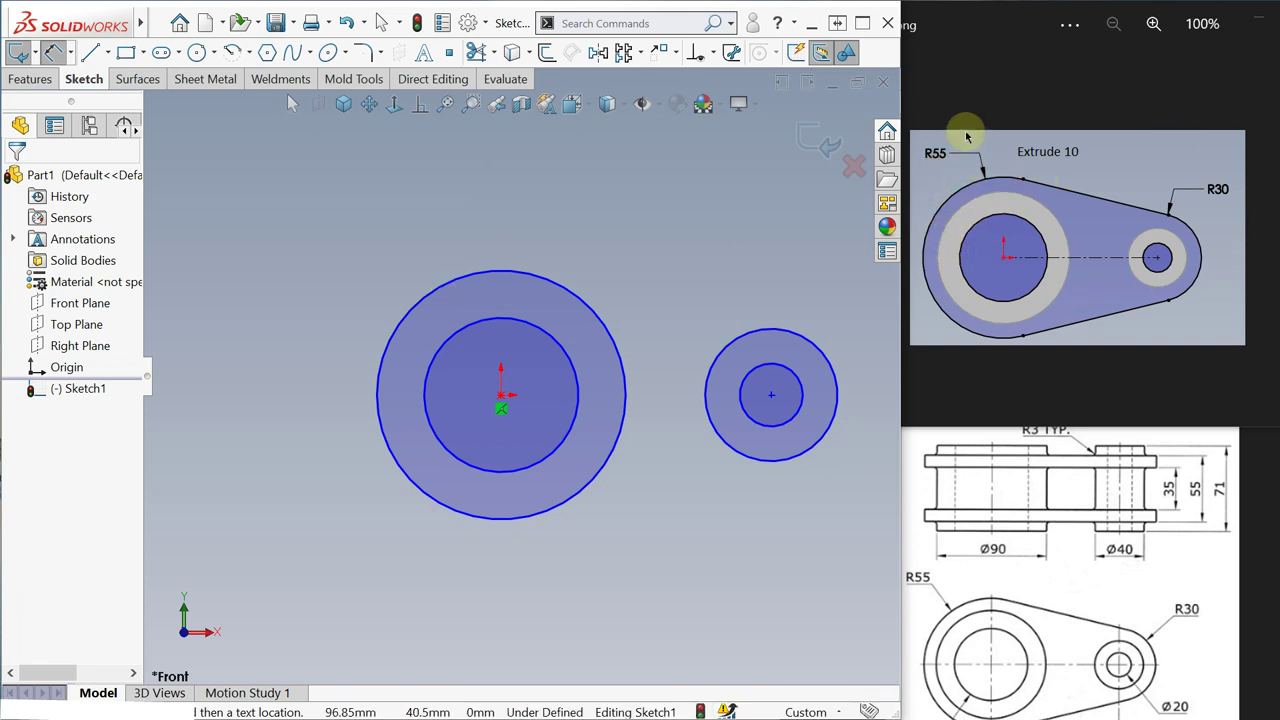
# Step: Step the viewer back to kang26a.png (Ø90/Ø60/Ø40/Ø20, 105 apart) and return to the sketch
pyautogui.click(956, 88)
pyautogui.click(811, 242)
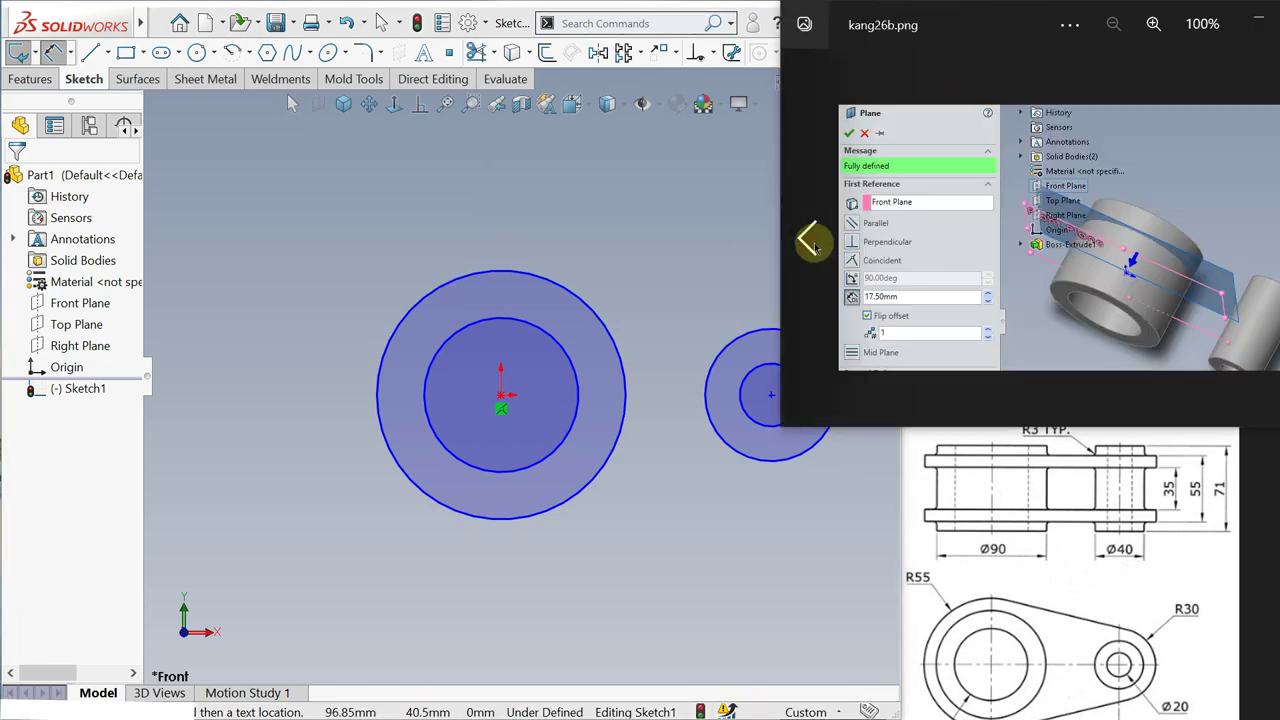
pyautogui.click(811, 242)
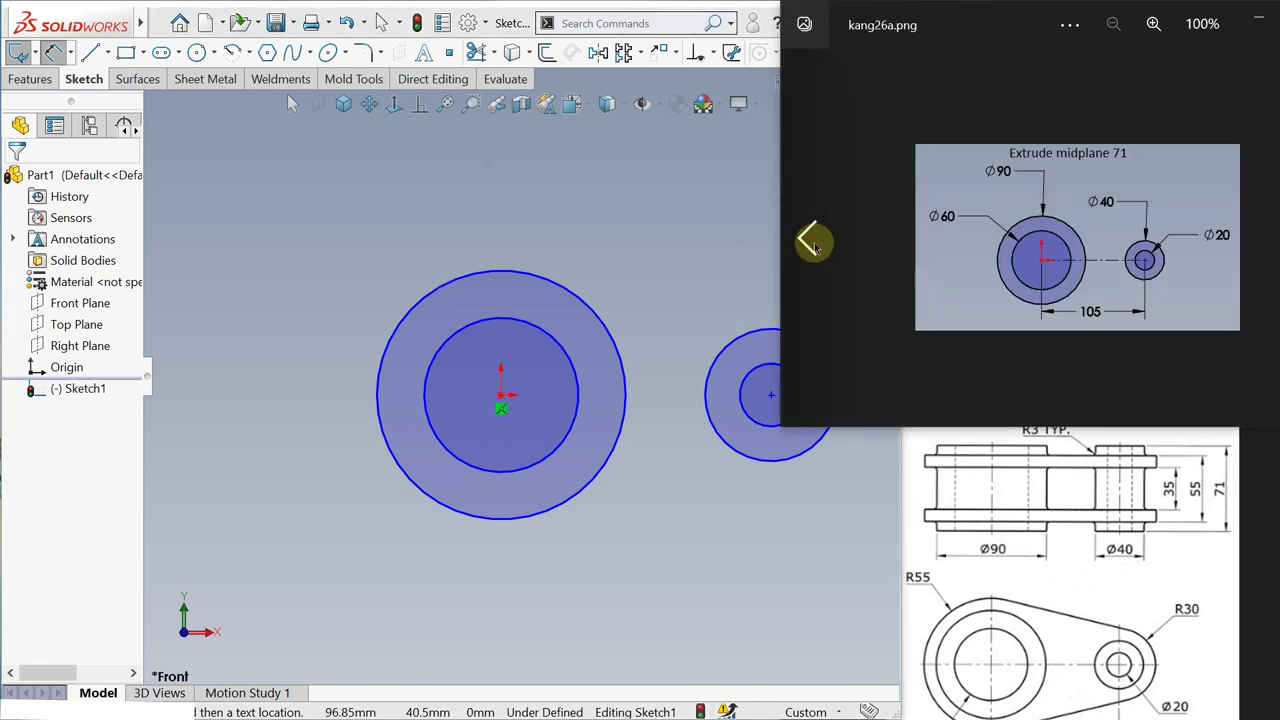
pyautogui.click(706, 172)
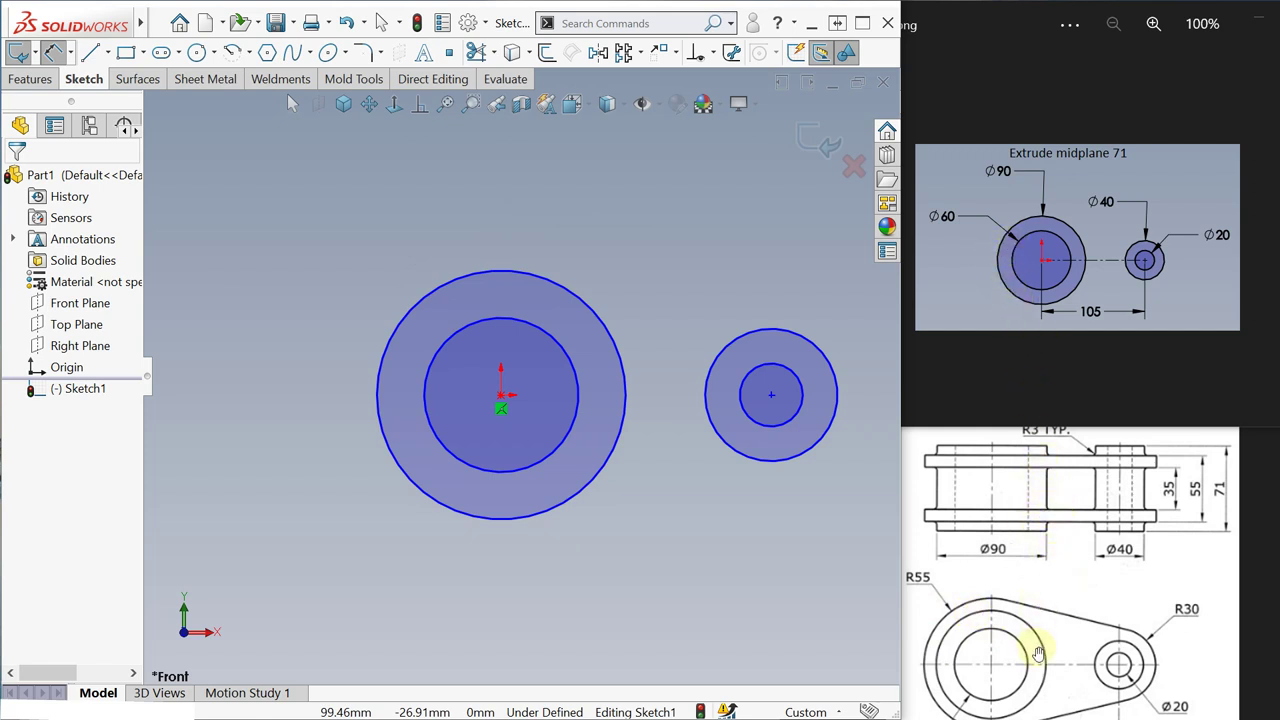
pyautogui.scroll(-1, 1038, 655)
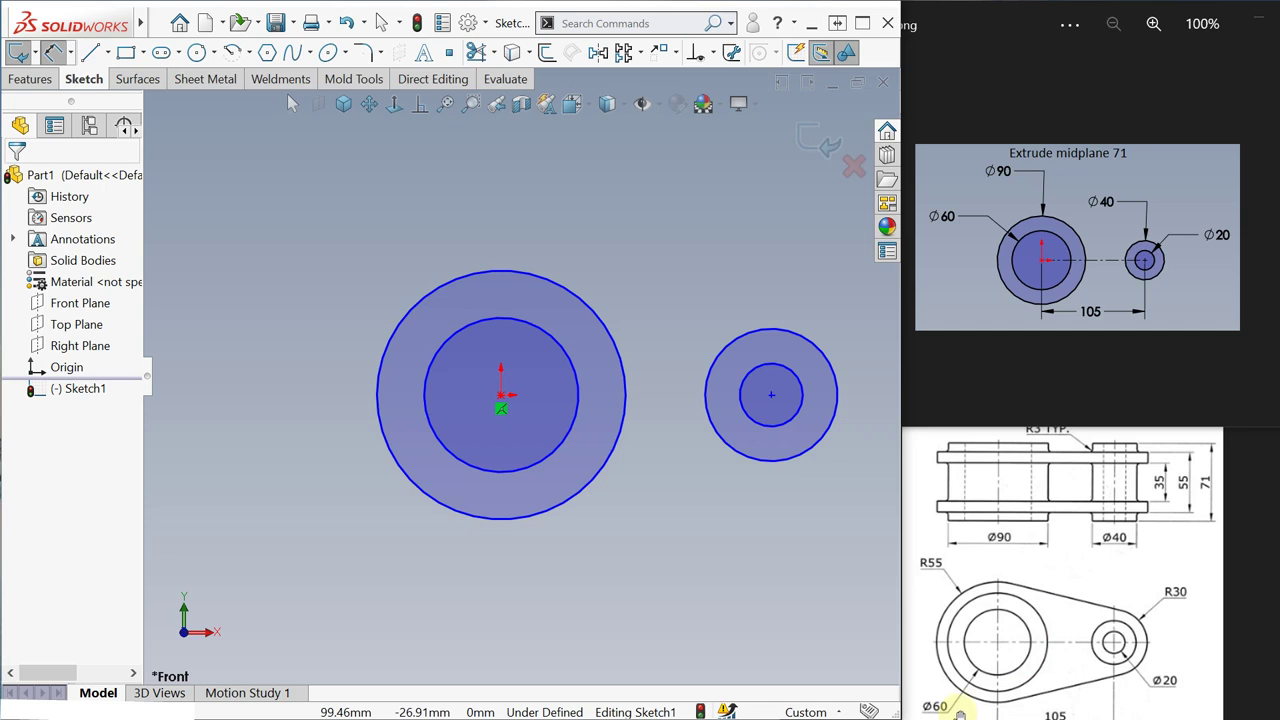
pyautogui.scroll(-1, 968, 708)
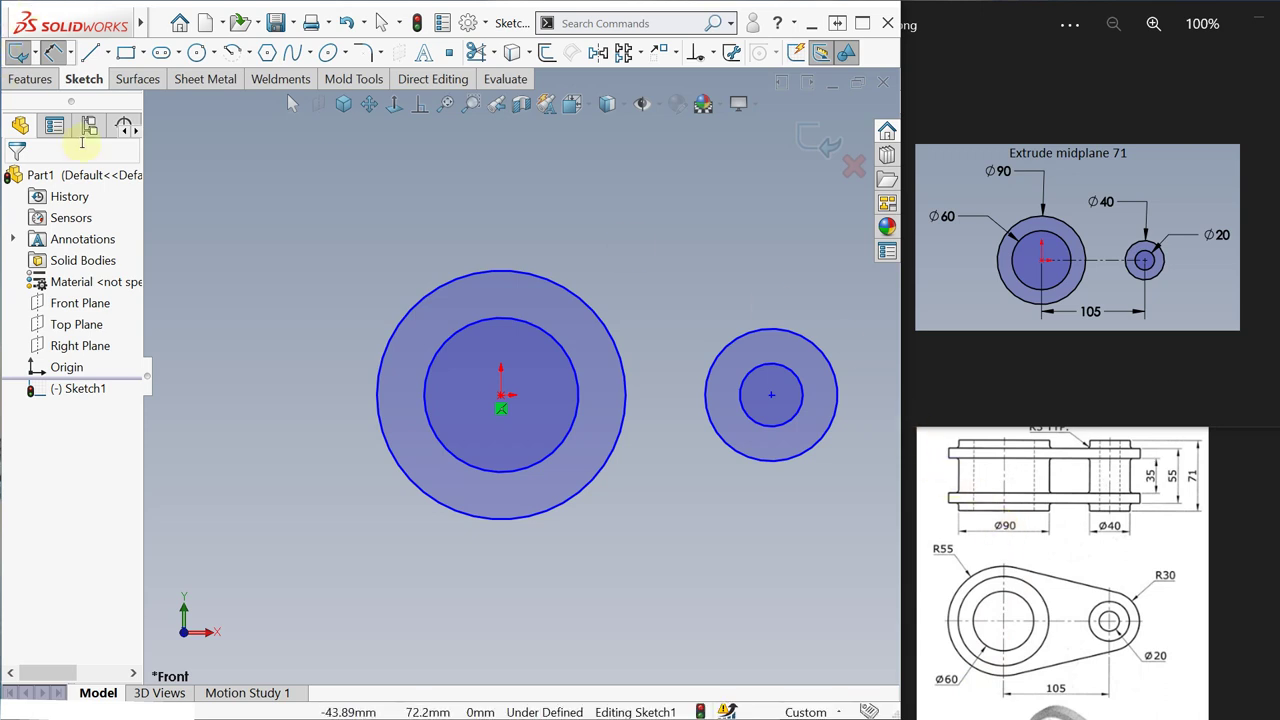
# Step: Dimension the origin circles to Ø60 inner and Ø90 outer
pyautogui.click(451, 343)
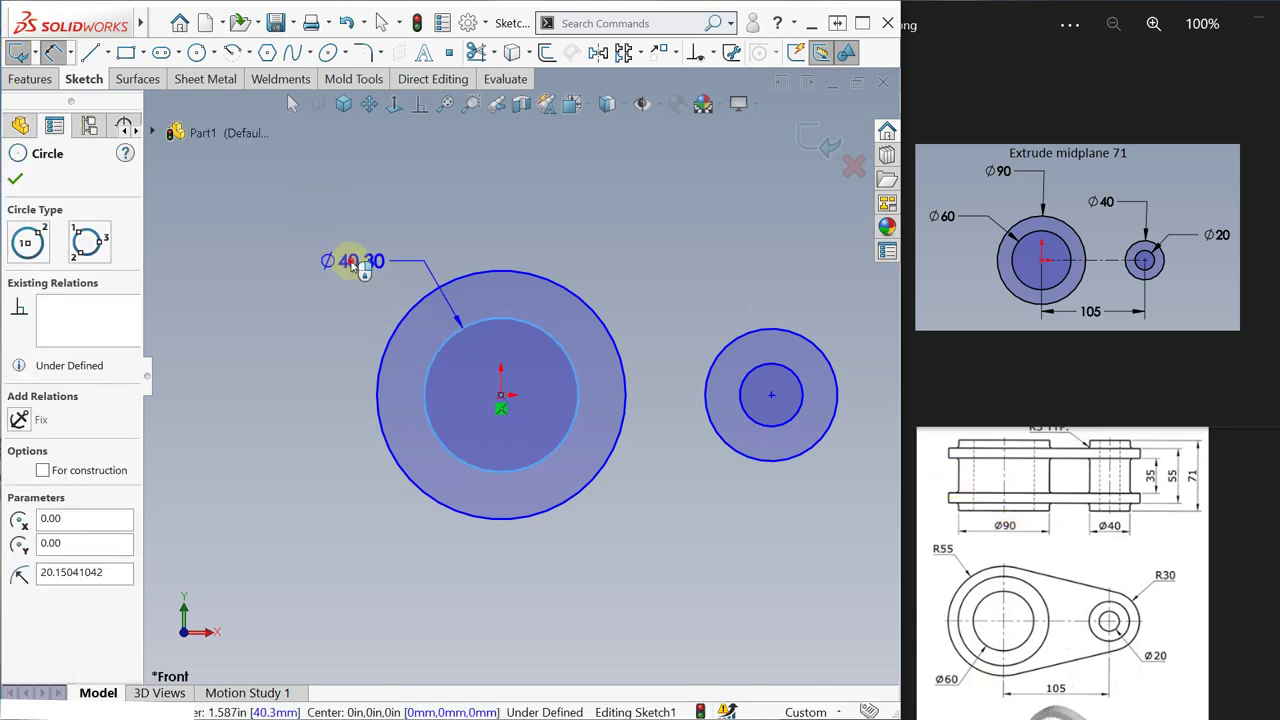
pyautogui.click(349, 258)
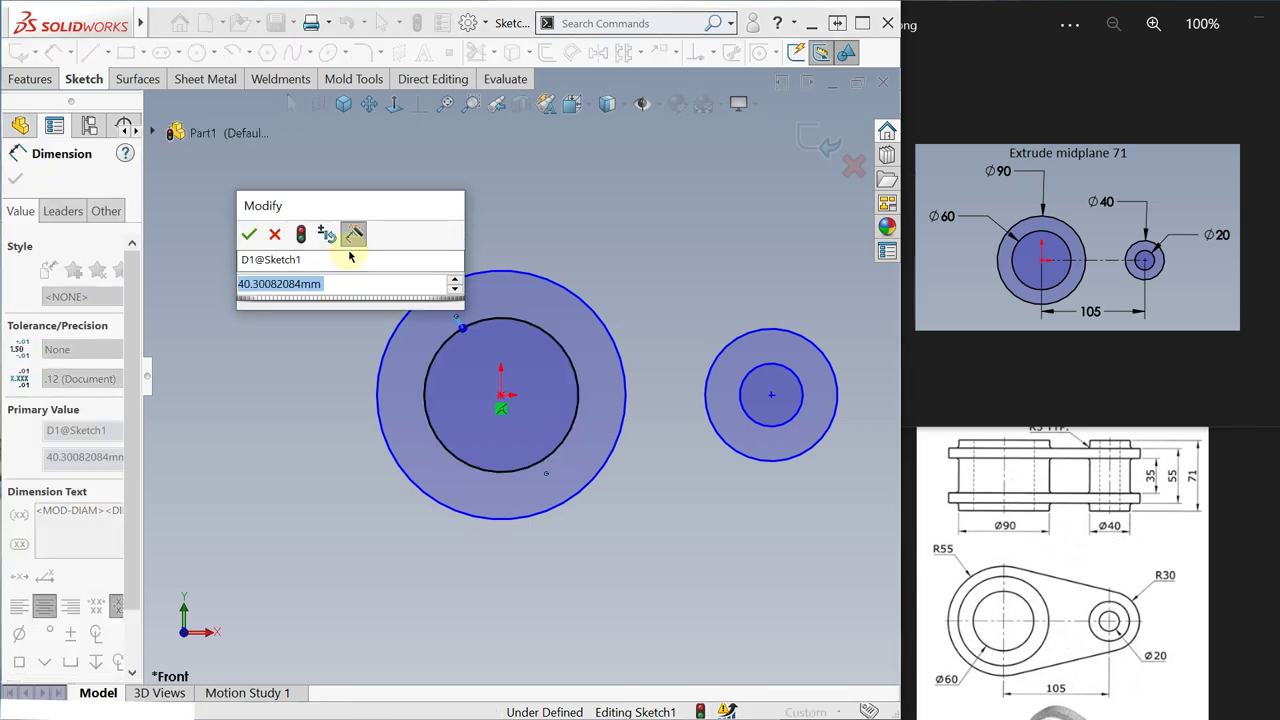
pyautogui.write('60')
pyautogui.press('Return')
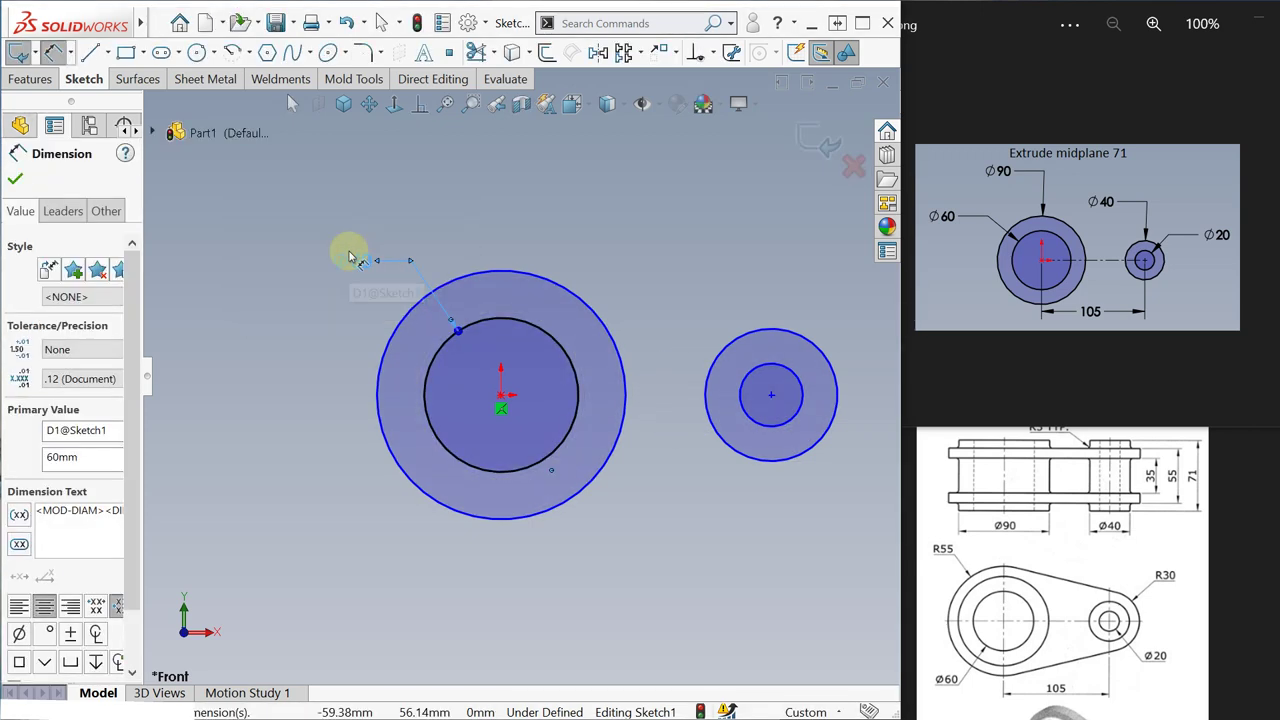
pyautogui.click(389, 347)
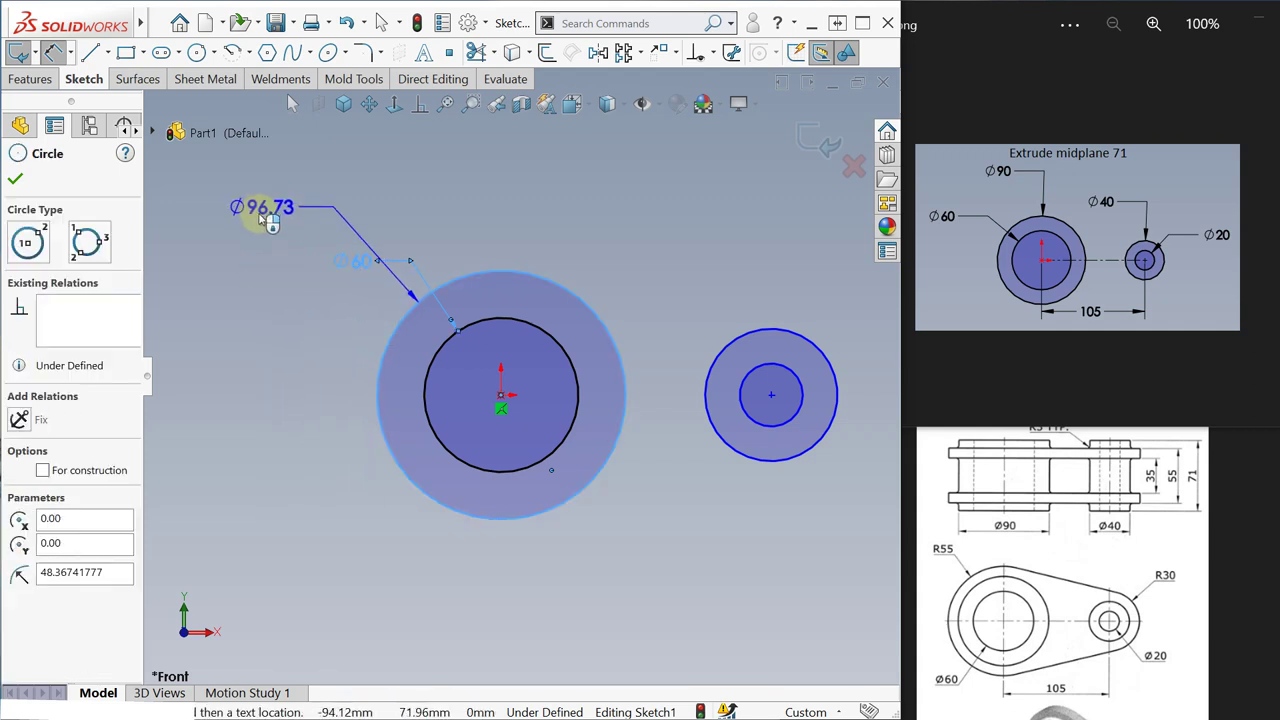
pyautogui.click(222, 242)
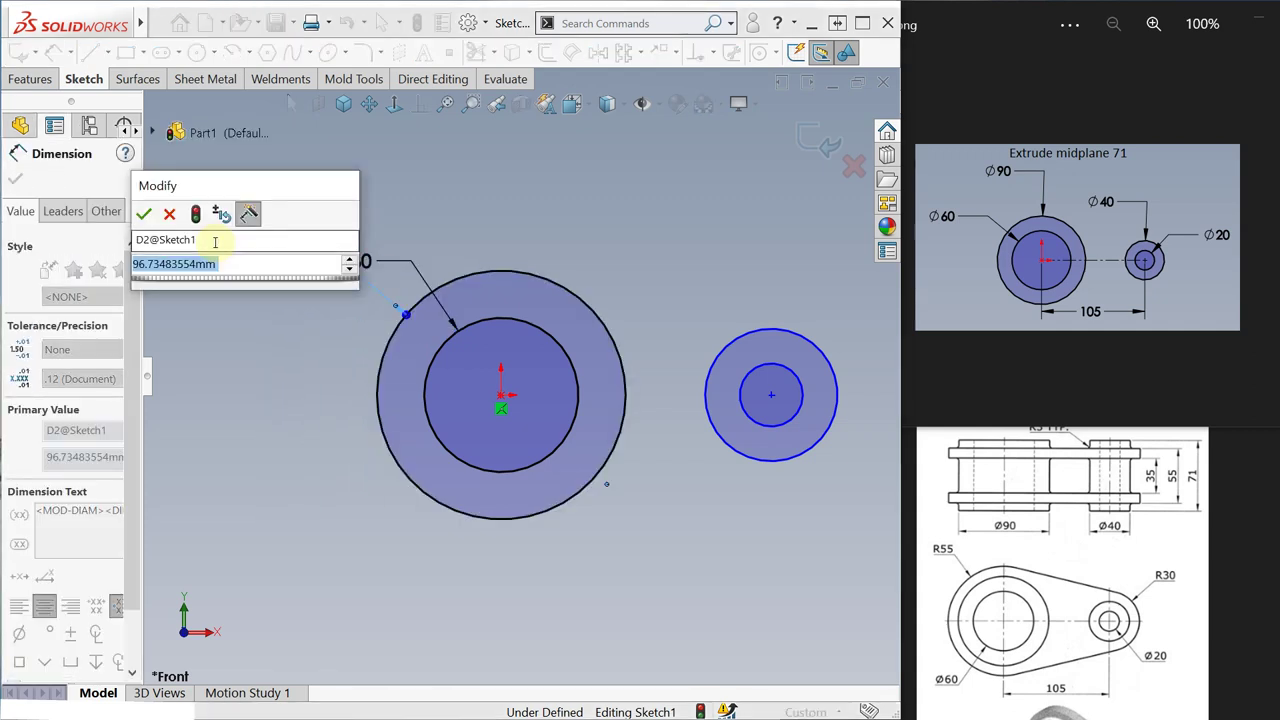
pyautogui.write('90')
pyautogui.press('Return')
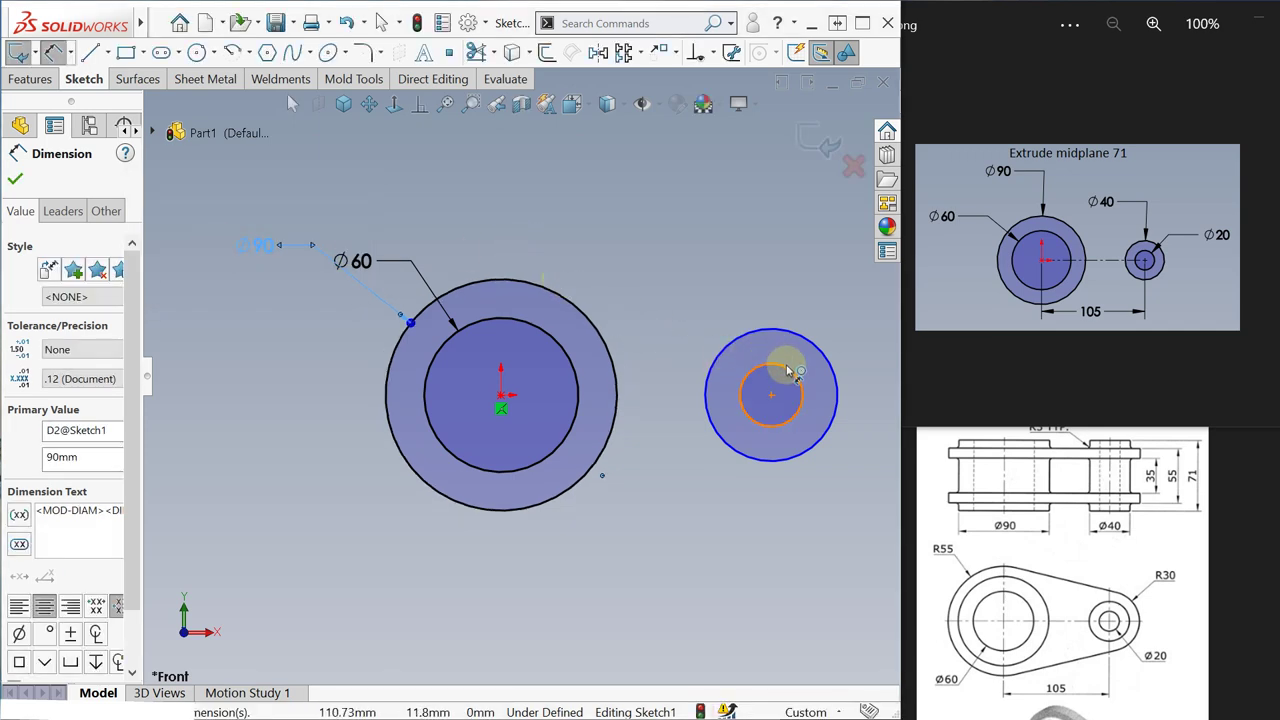
# Step: Dimension the right-hand circles to Ø20 inner and Ø40 outer
pyautogui.click(787, 371)
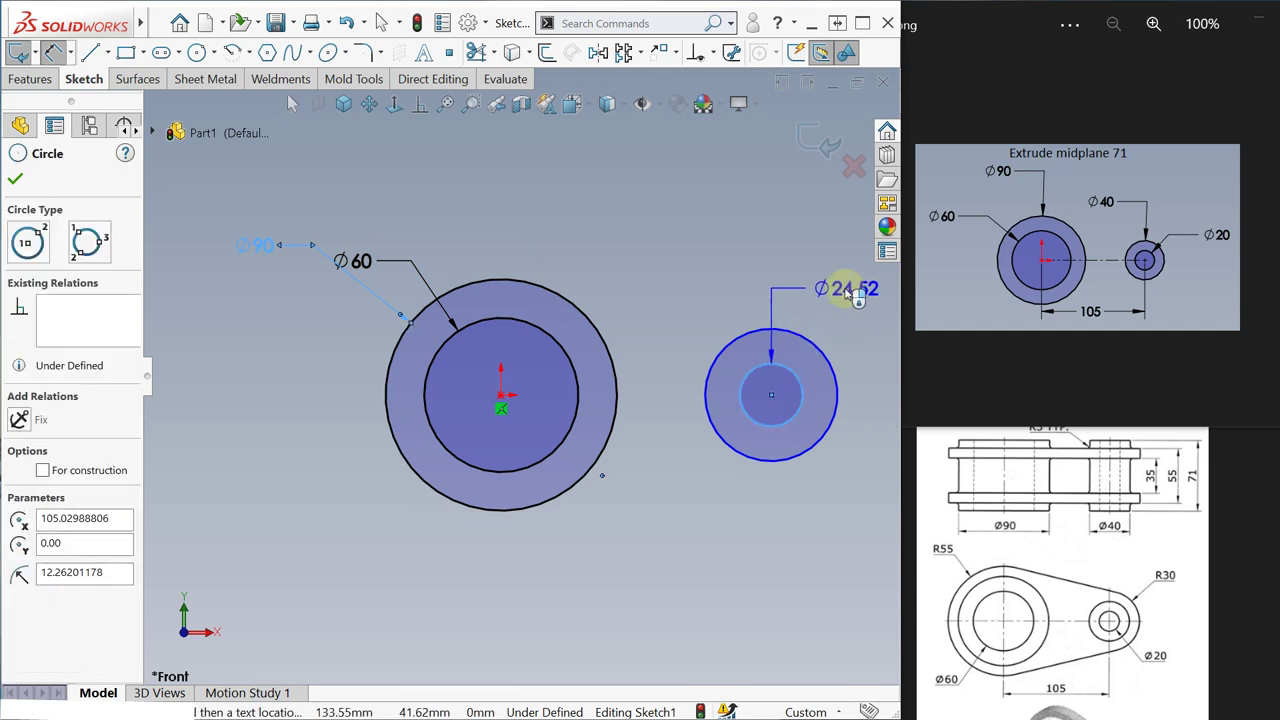
pyautogui.click(845, 290)
pyautogui.write('2')
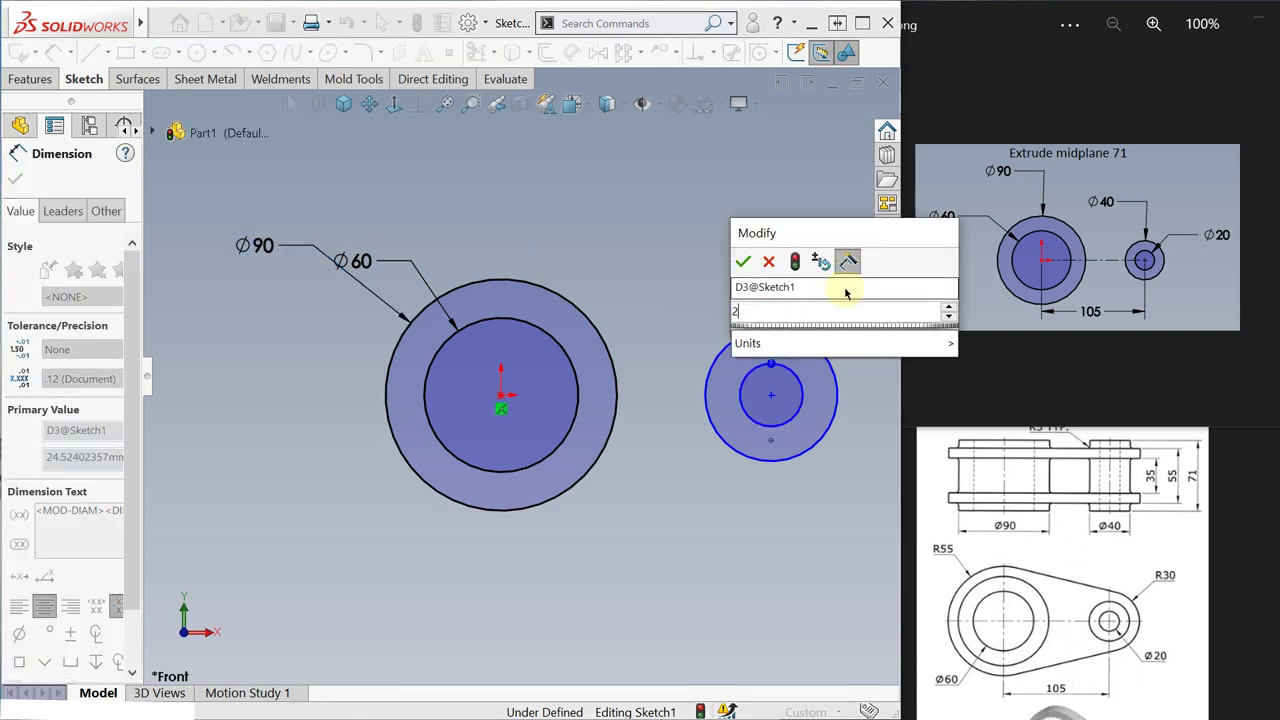
pyautogui.write('0')
pyautogui.press('Return')
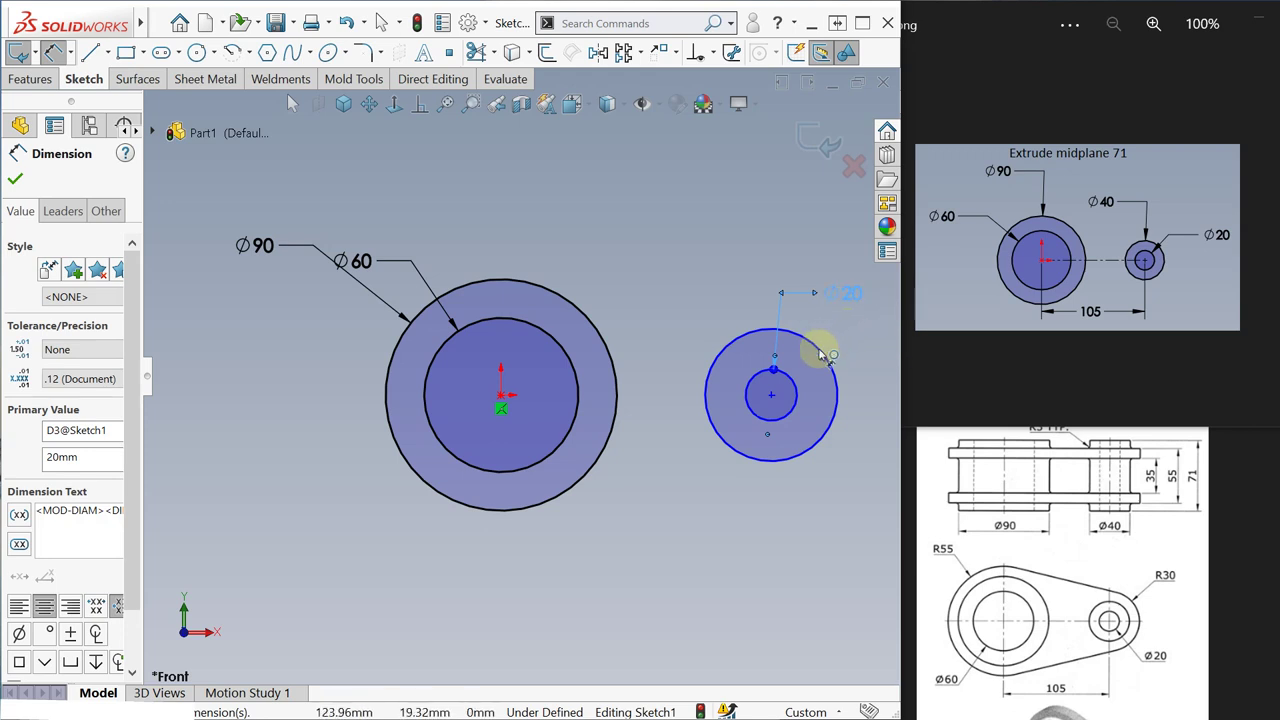
pyautogui.click(820, 357)
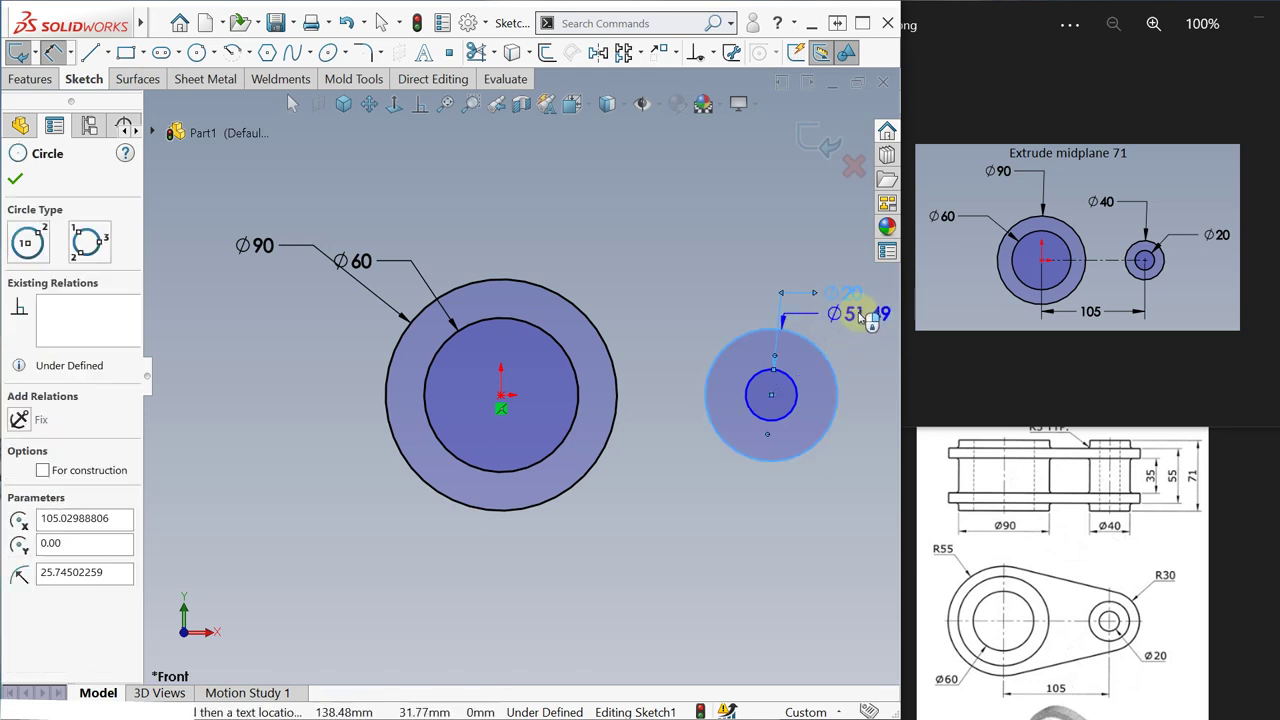
pyautogui.click(862, 312)
pyautogui.write('20')
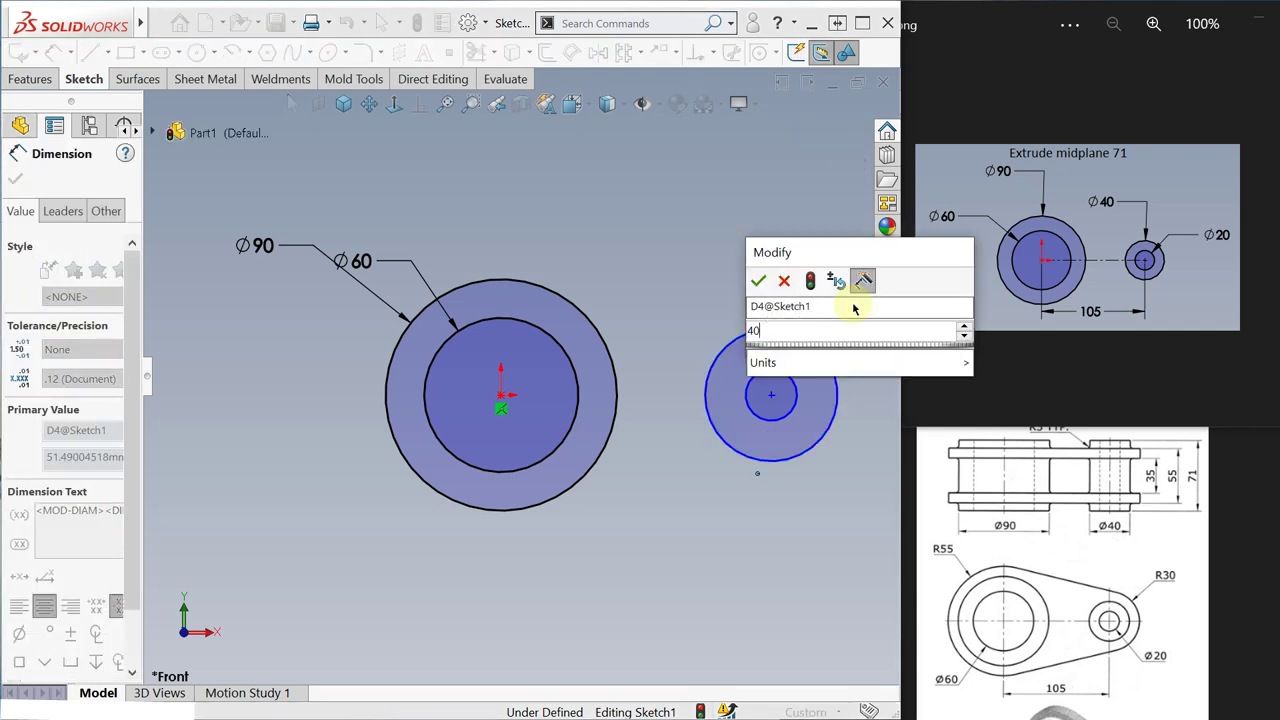
pyautogui.press('Return')
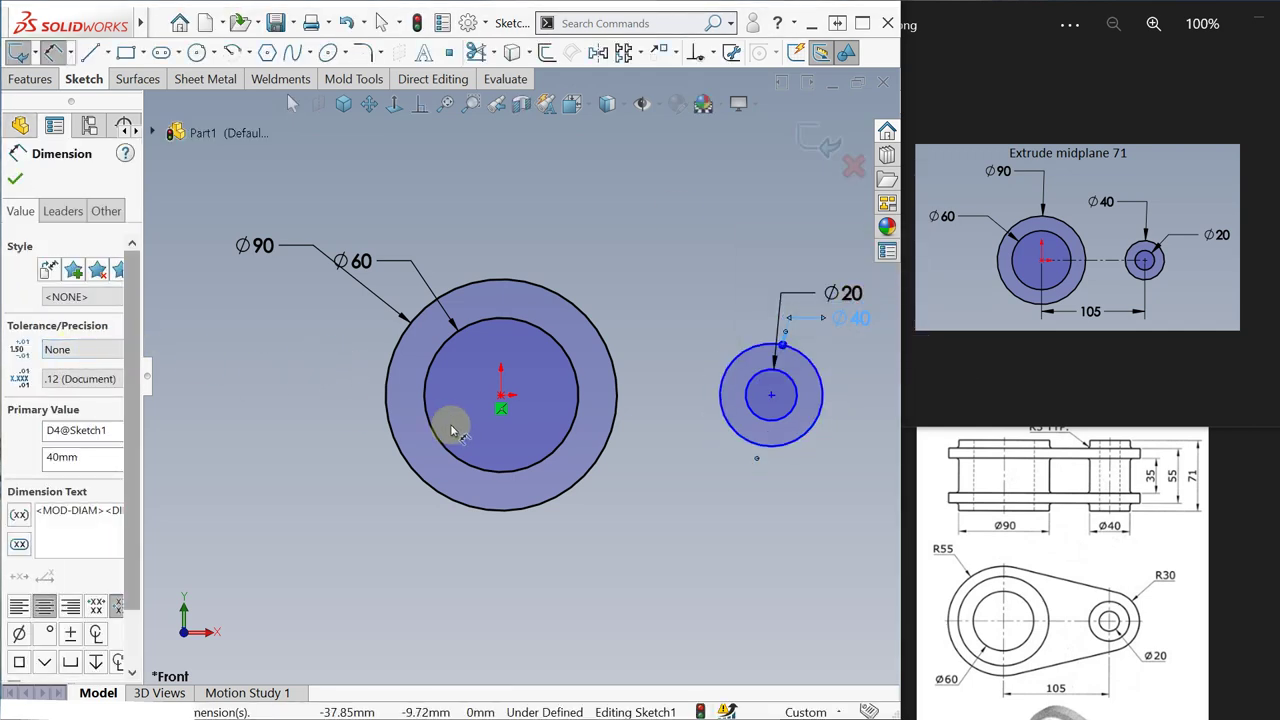
# Step: Set the distance from the origin to the small circles' centre to 105 mm
pyautogui.click(503, 397)
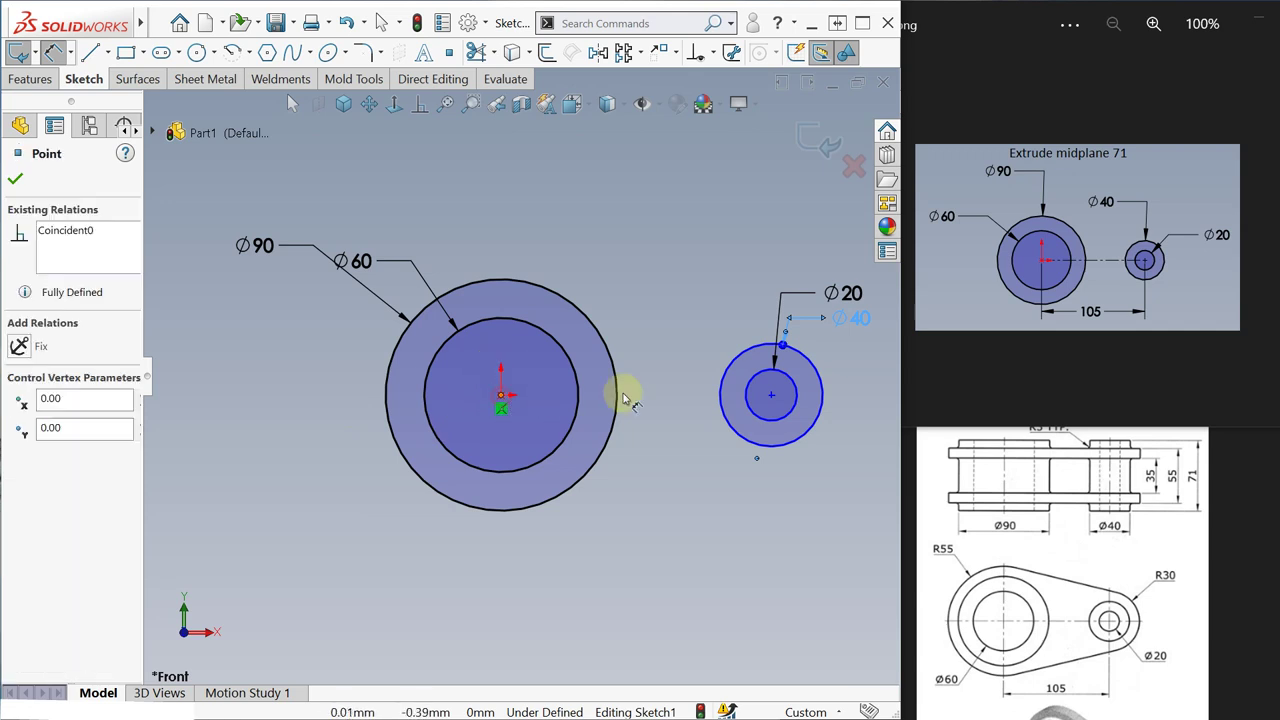
pyautogui.click(771, 395)
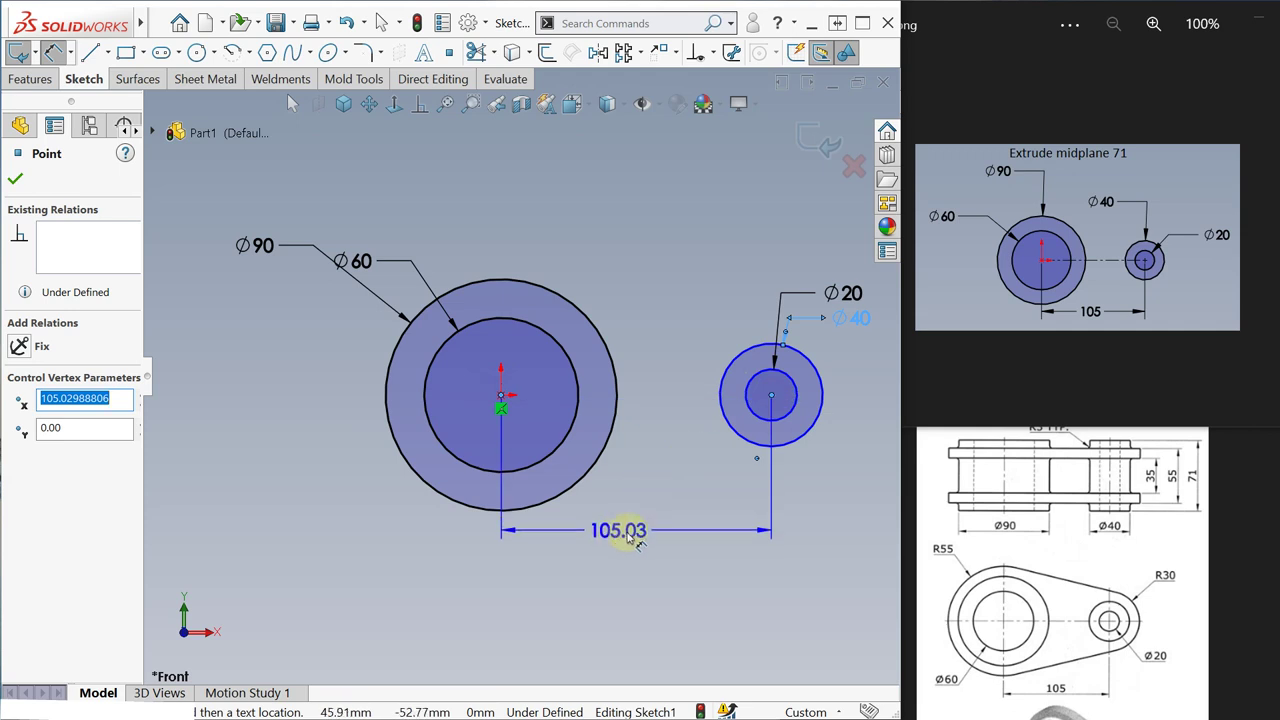
pyautogui.click(632, 535)
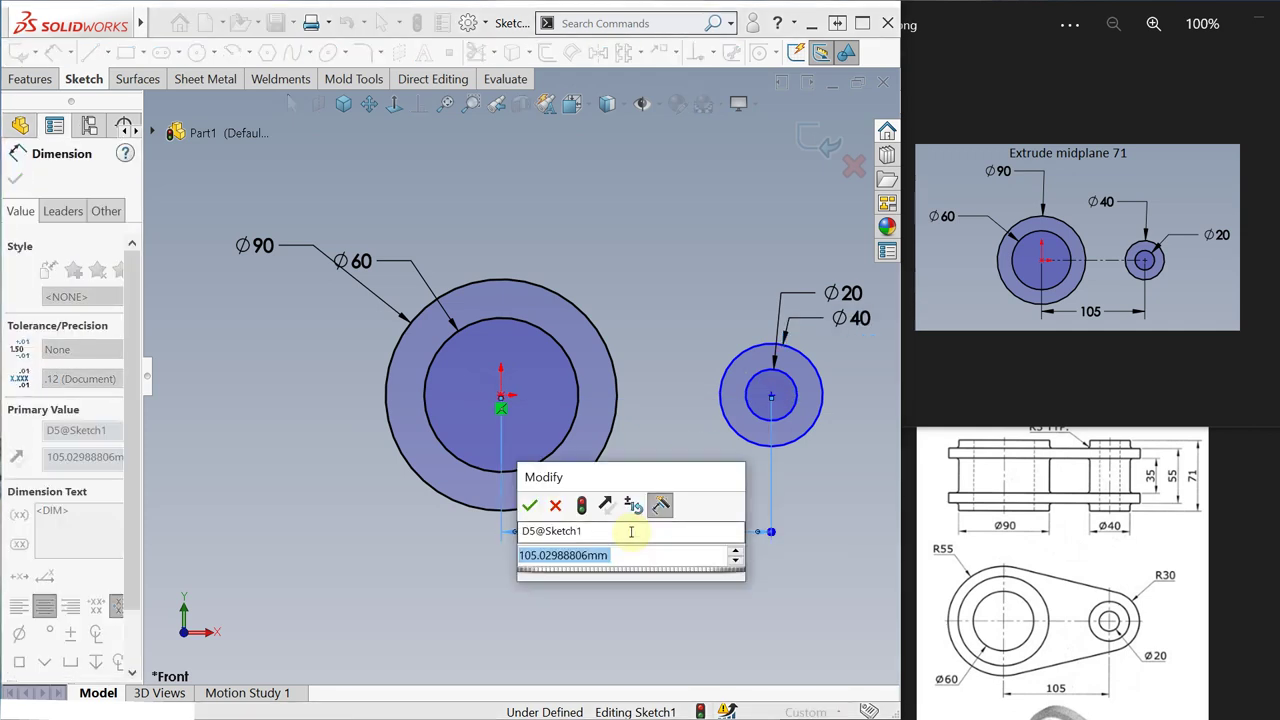
pyautogui.write('105')
pyautogui.press('Return')
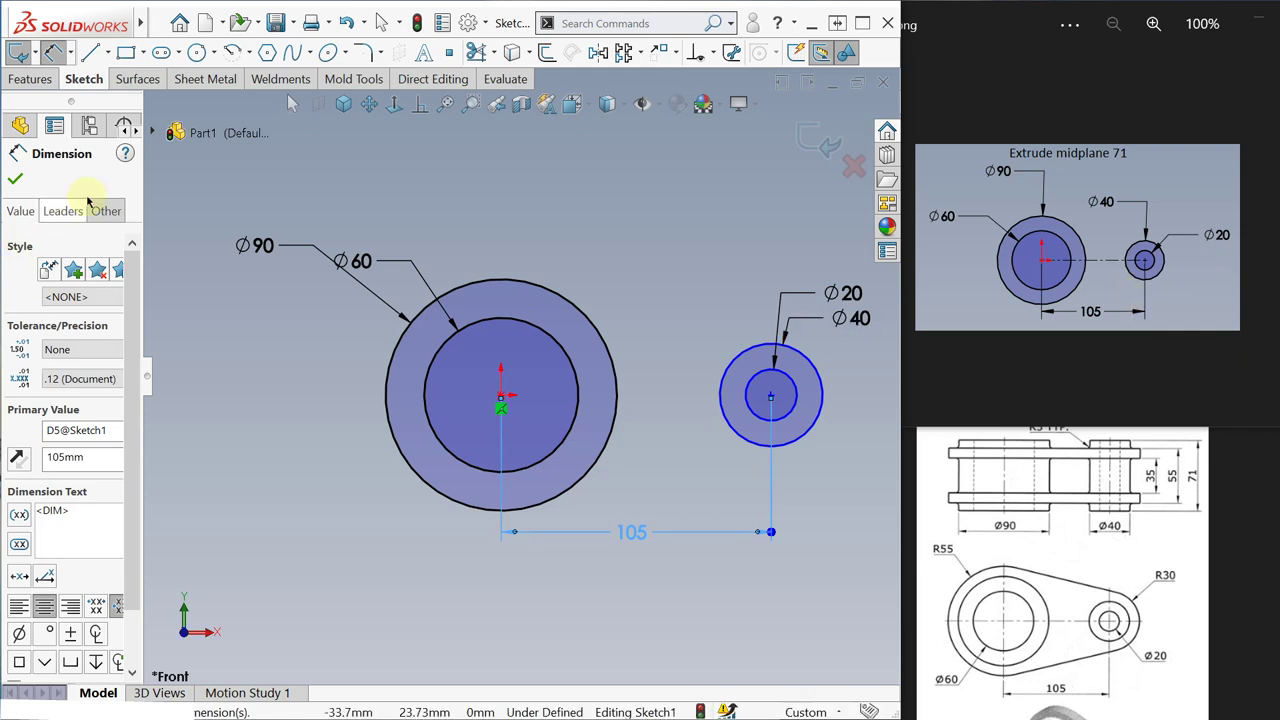
pyautogui.click(14, 179)
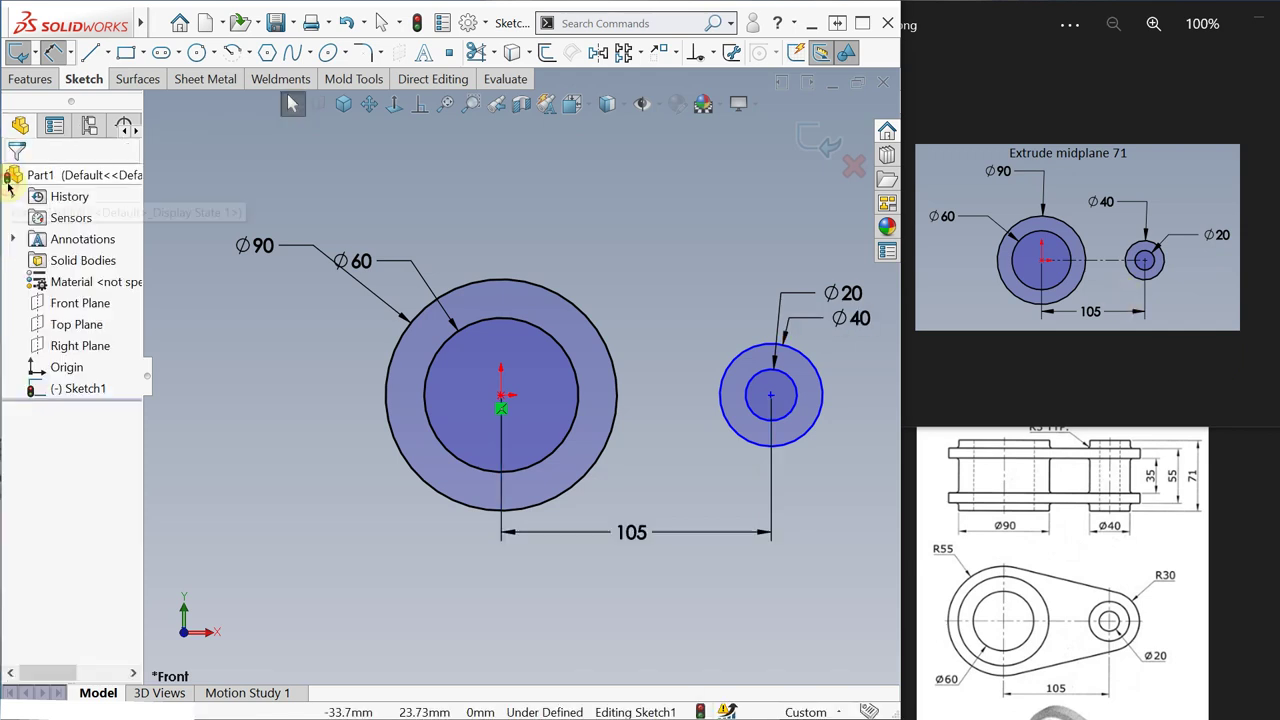
pyautogui.click(503, 400)
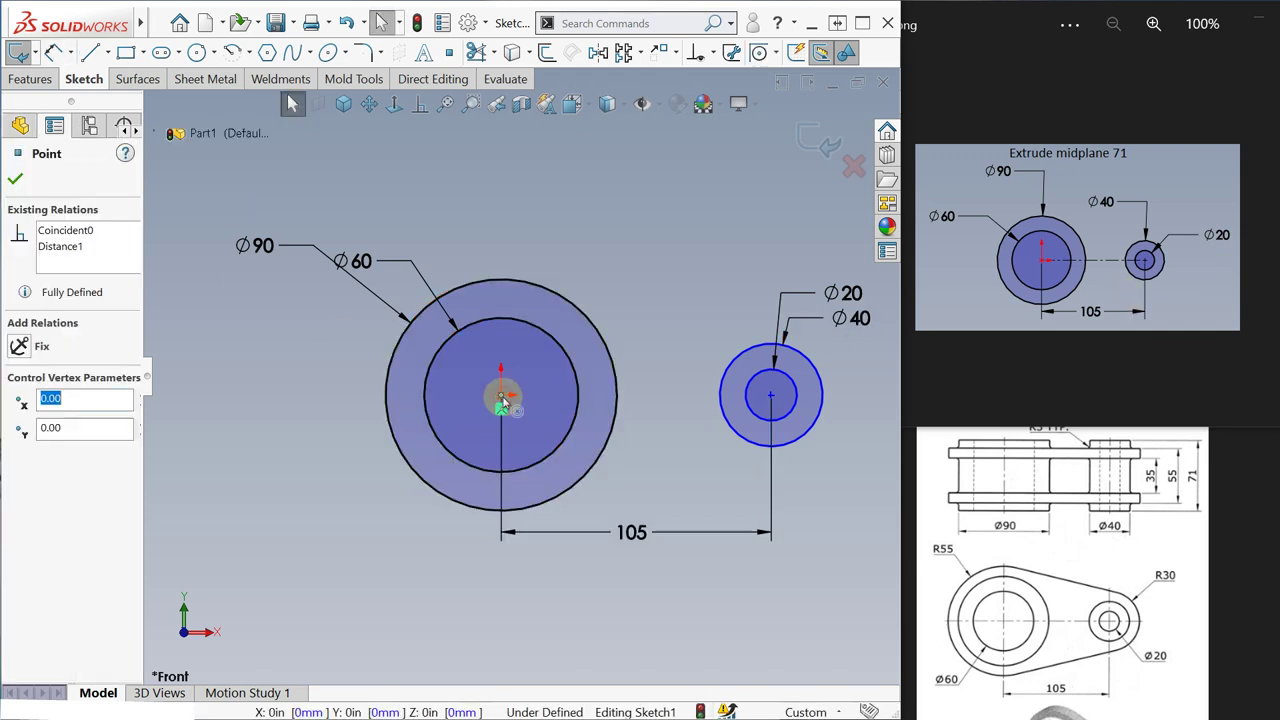
pyautogui.click(771, 398)
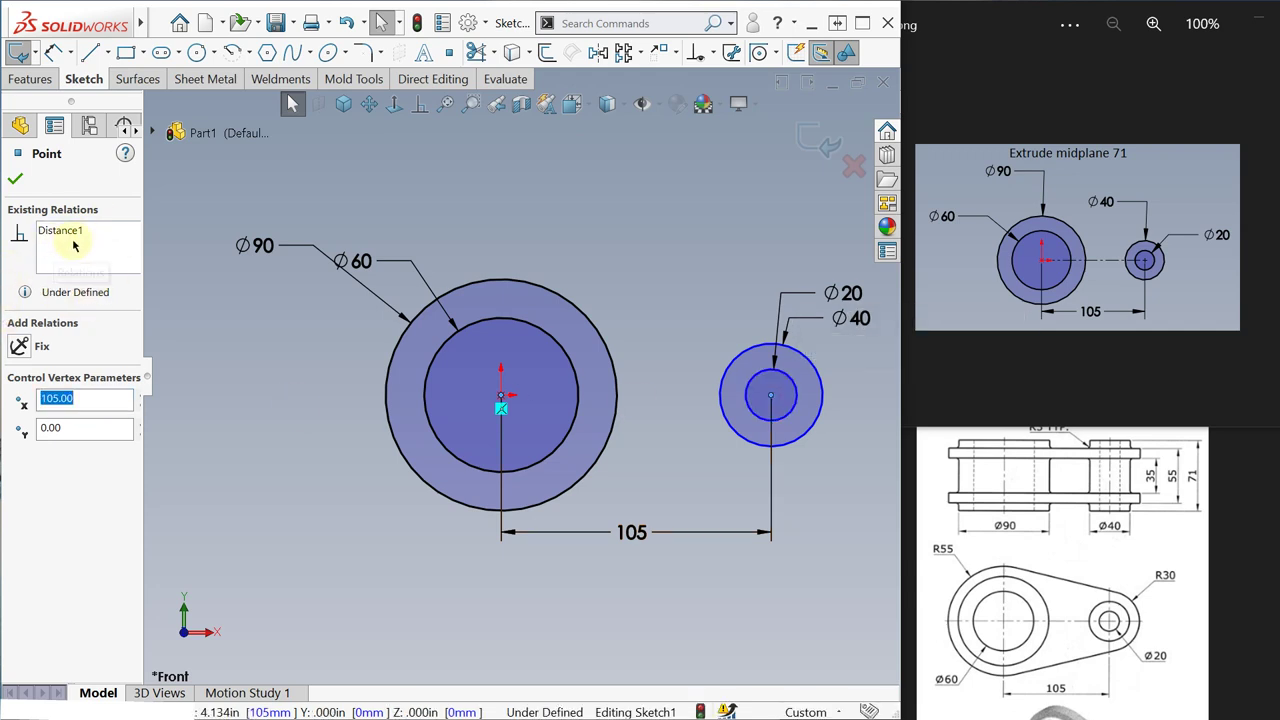
# Step: Draw a construction centreline from the origin to the small circles' centre, fully defining Sketch1
pyautogui.click(173, 378)
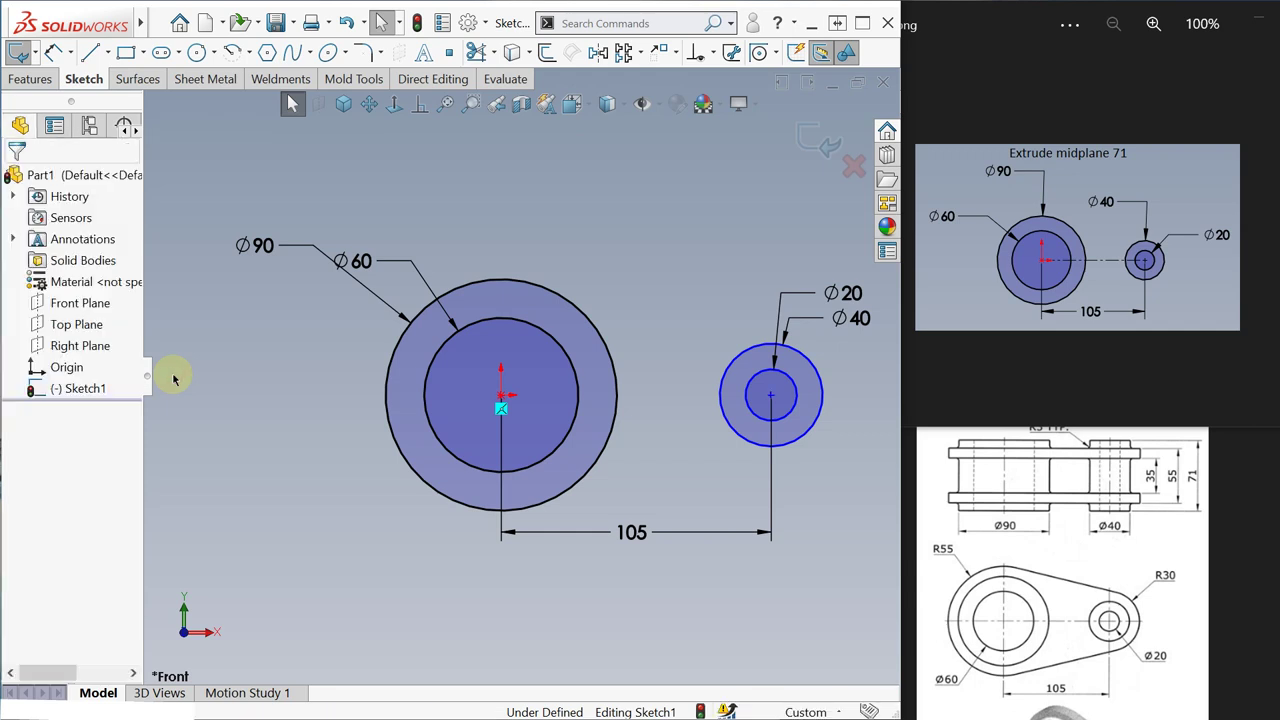
pyautogui.press('s')
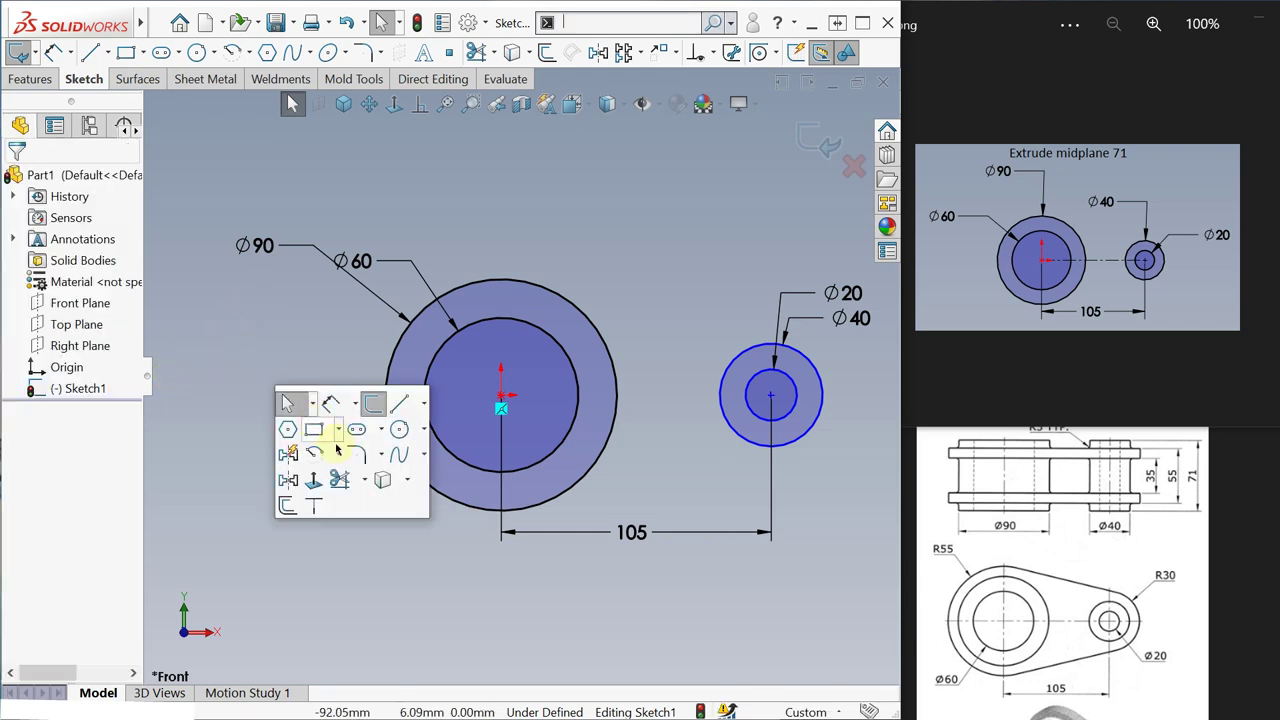
pyautogui.click(425, 405)
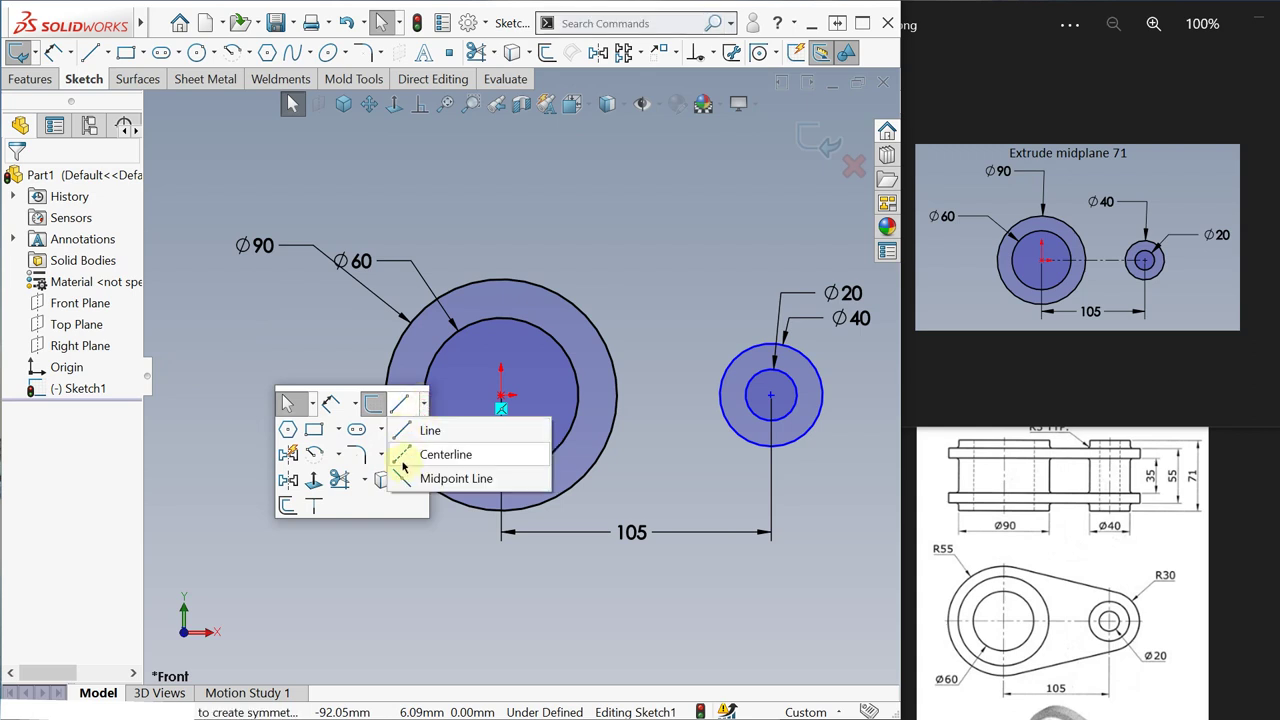
pyautogui.click(412, 453)
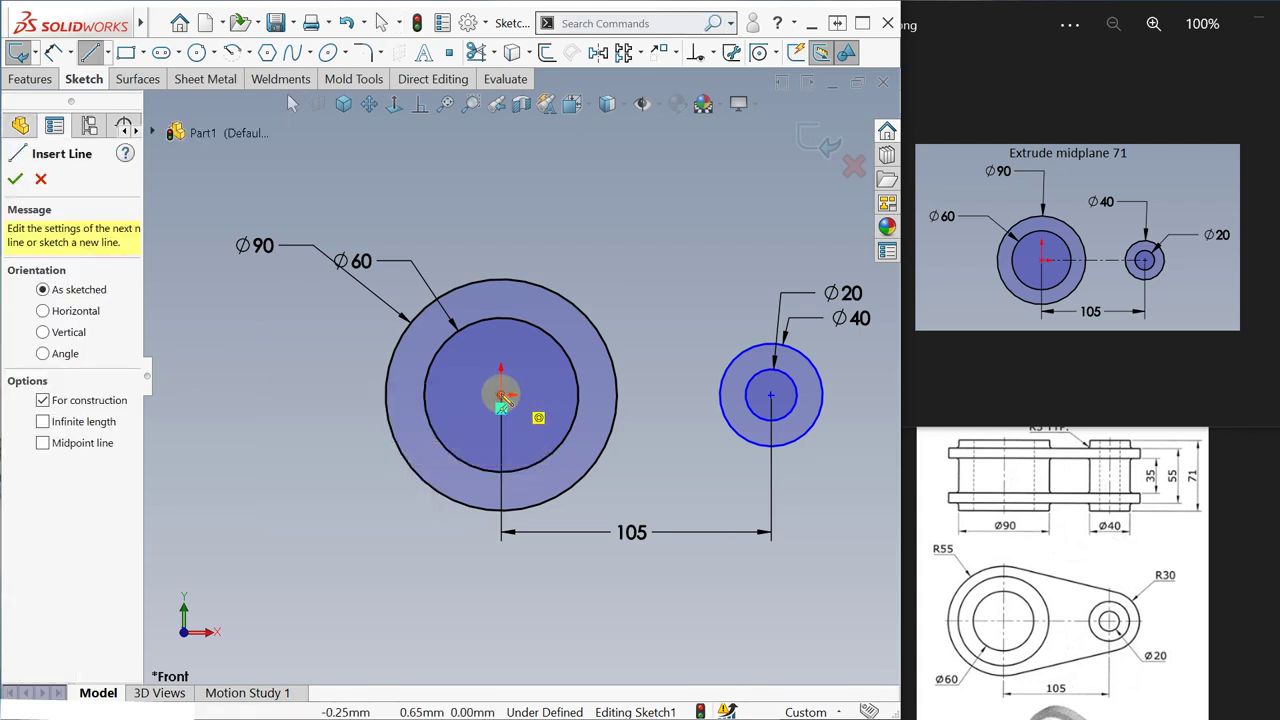
pyautogui.click(501, 396)
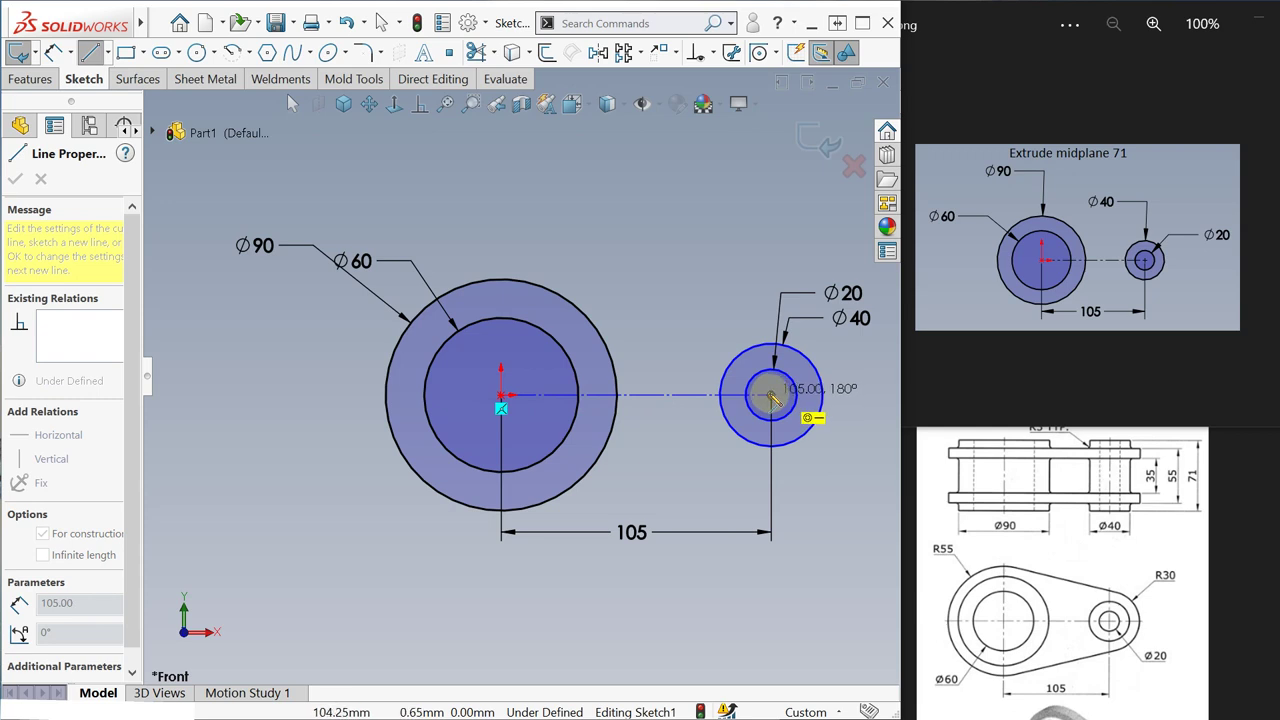
pyautogui.click(770, 398)
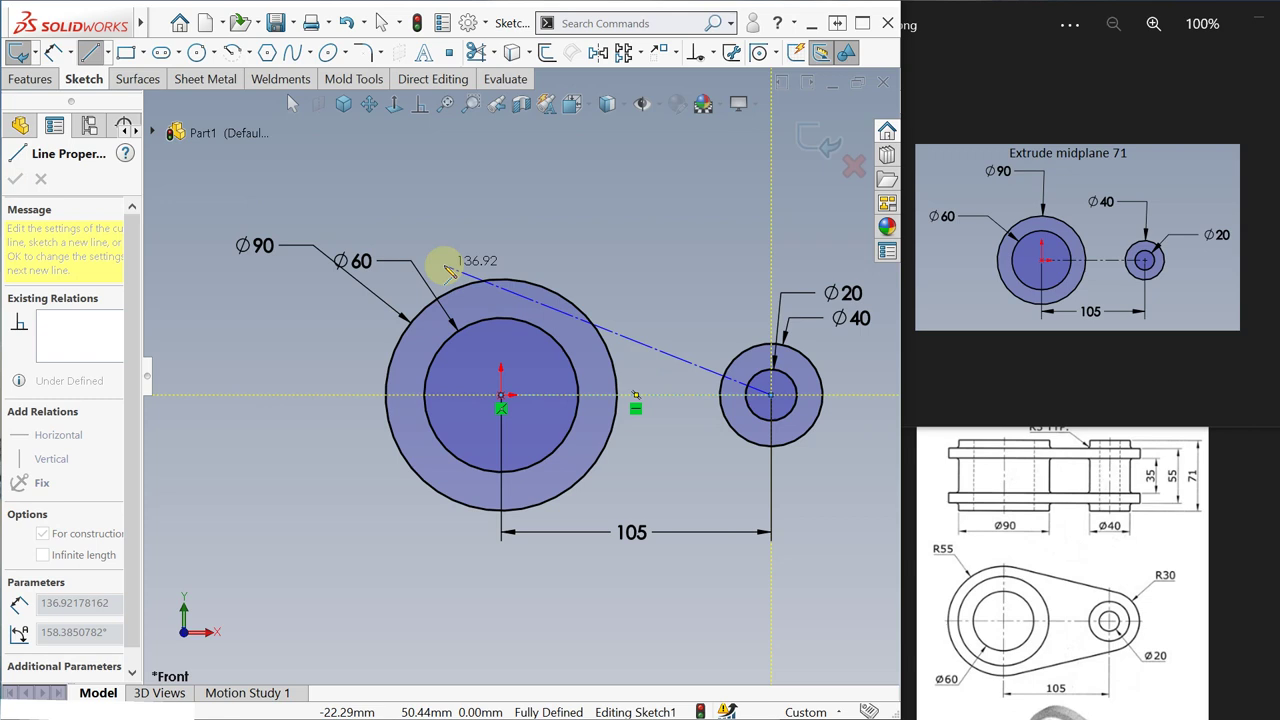
pyautogui.press('Escape')
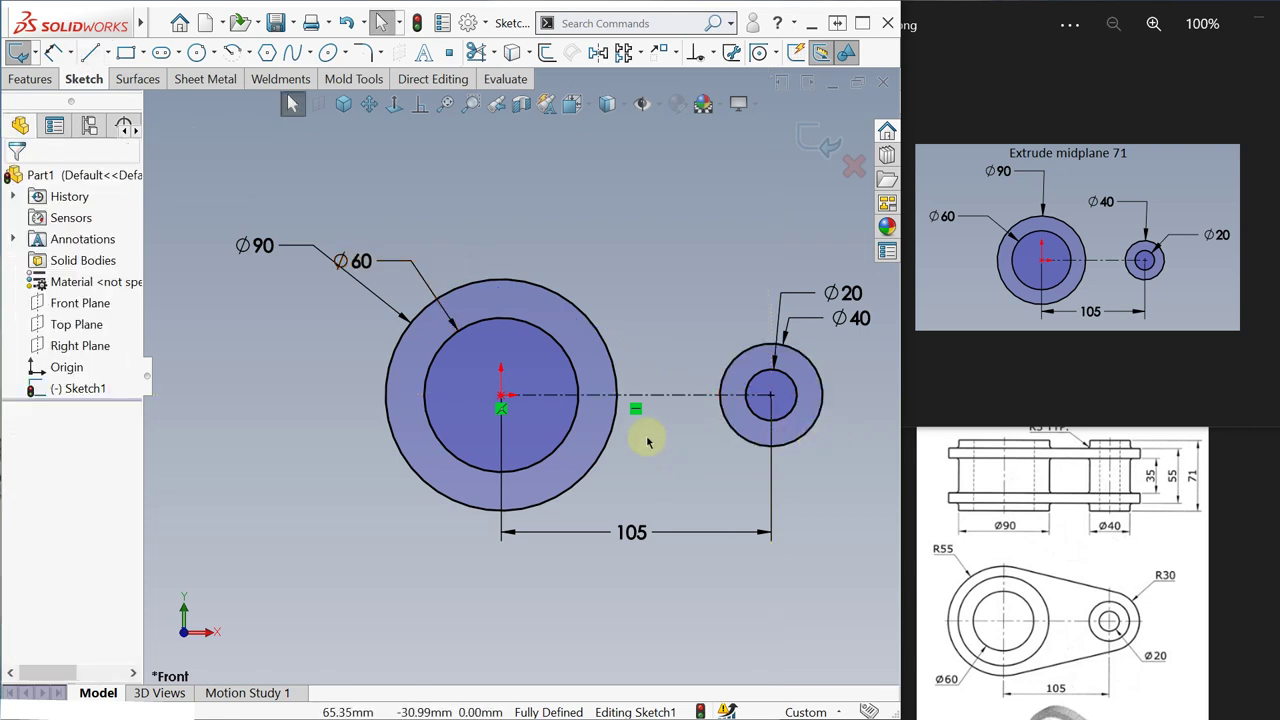
pyautogui.scroll(-3, 647, 440)
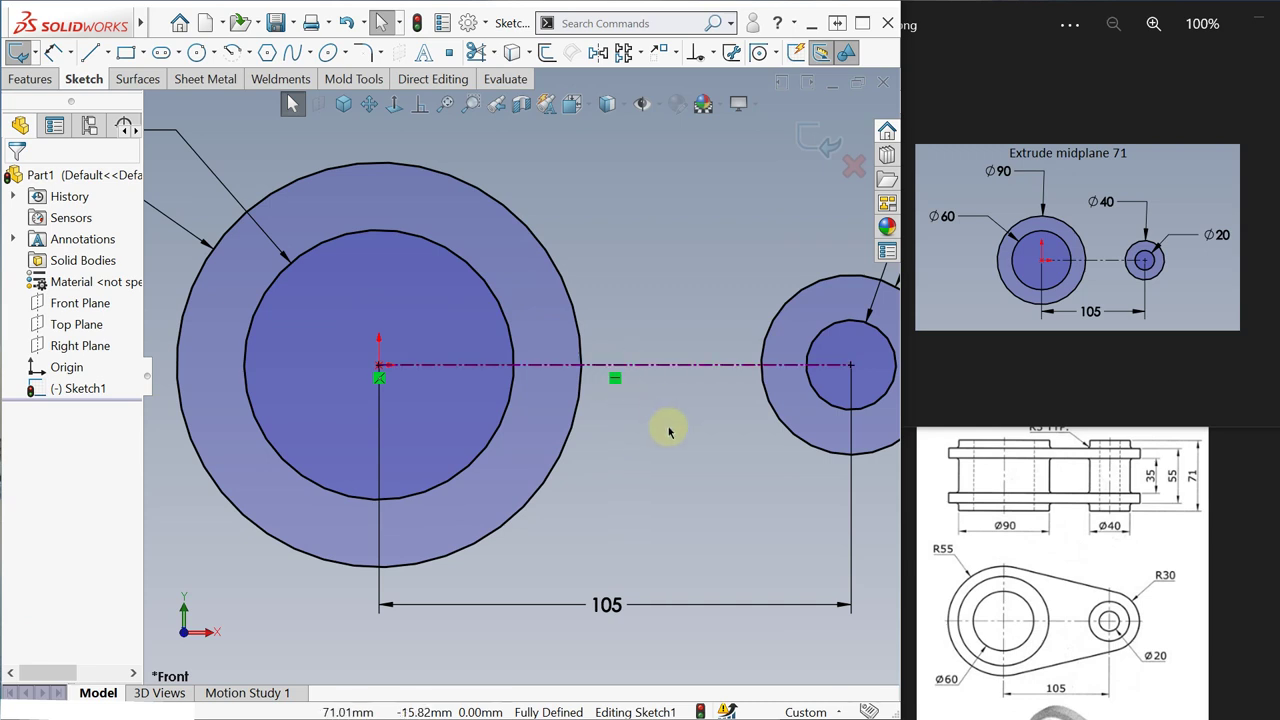
pyautogui.scroll(5, 663, 425)
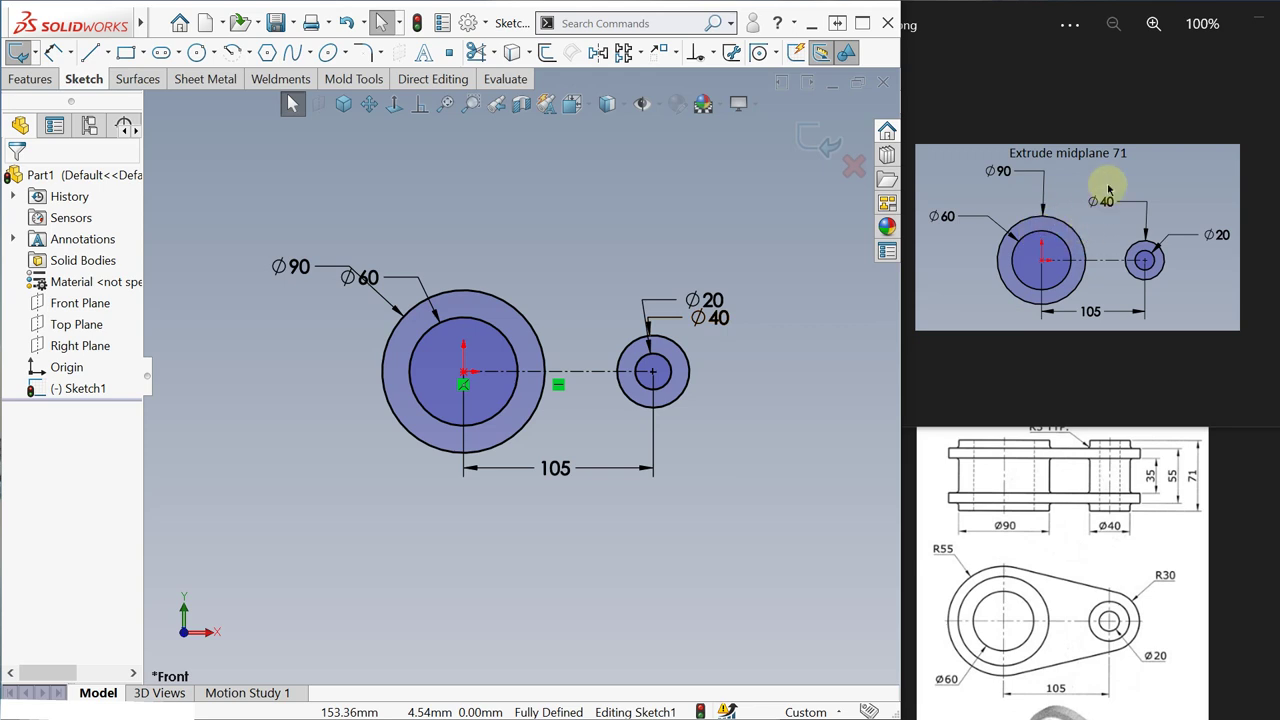
# Step: Exit Sketch1 and create Boss-Extrude1 as a 71 mm Mid Plane extrusion
pyautogui.click(810, 137)
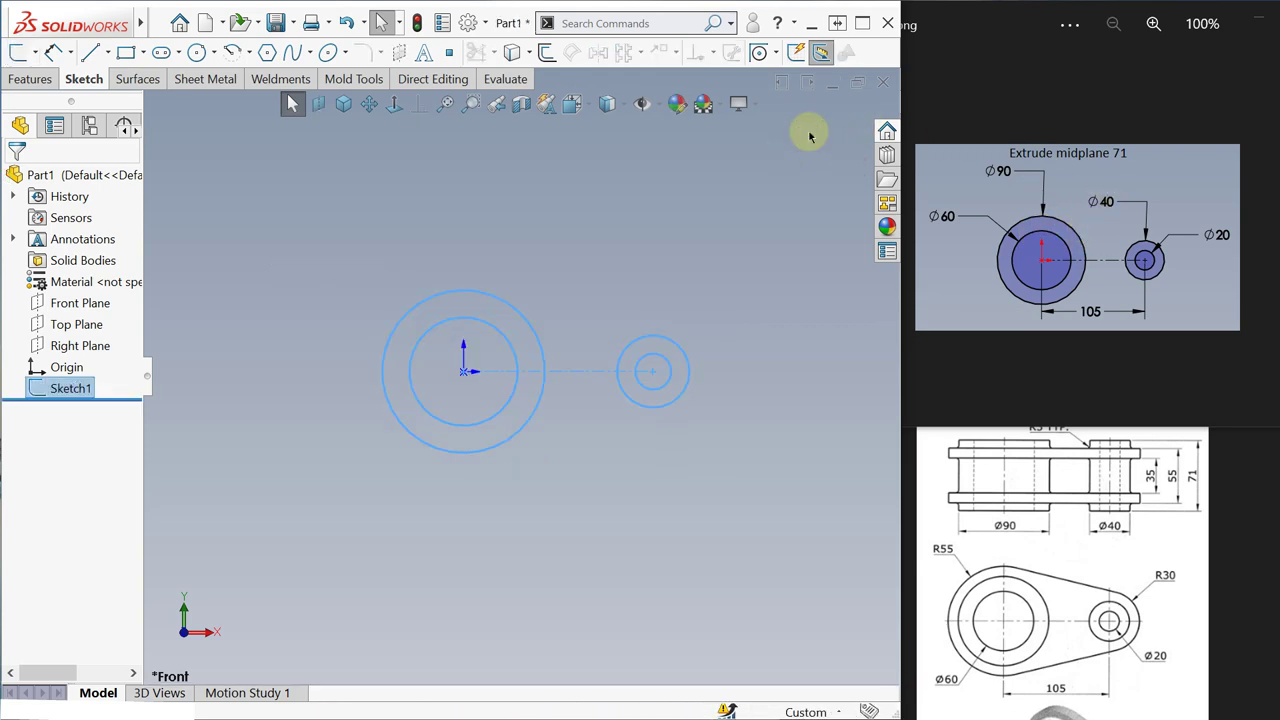
pyautogui.press('s')
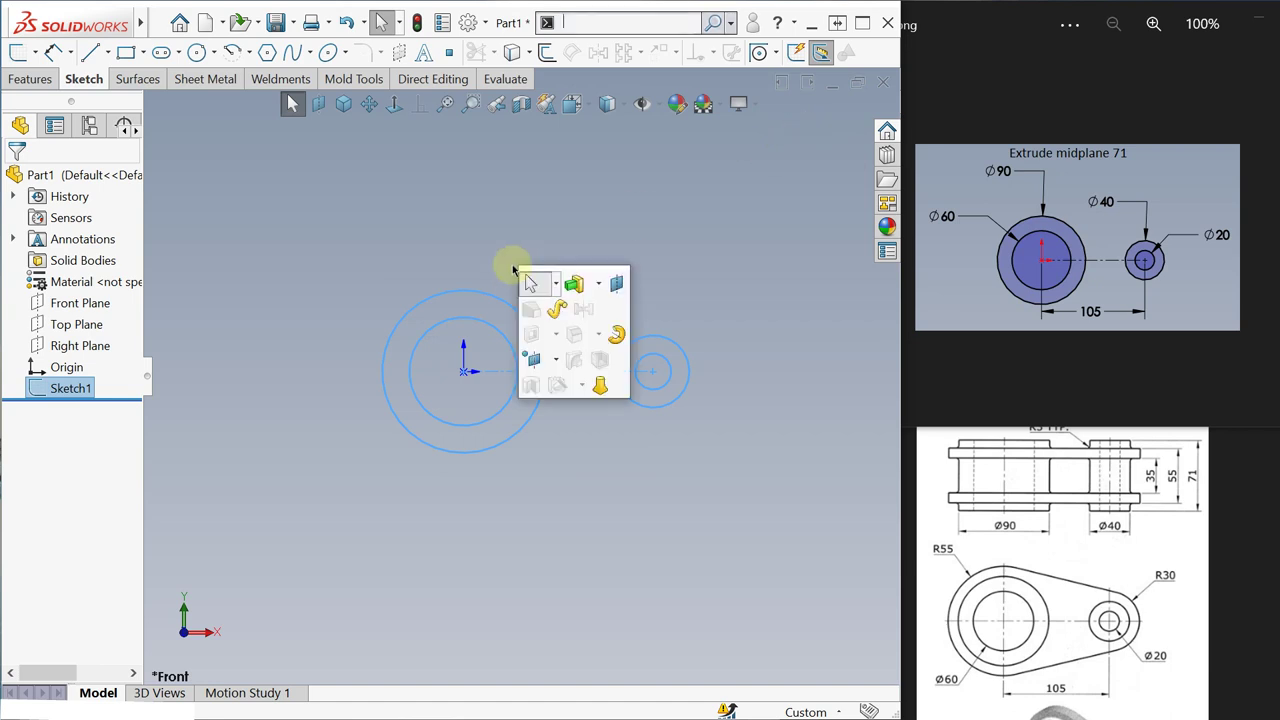
pyautogui.click(573, 285)
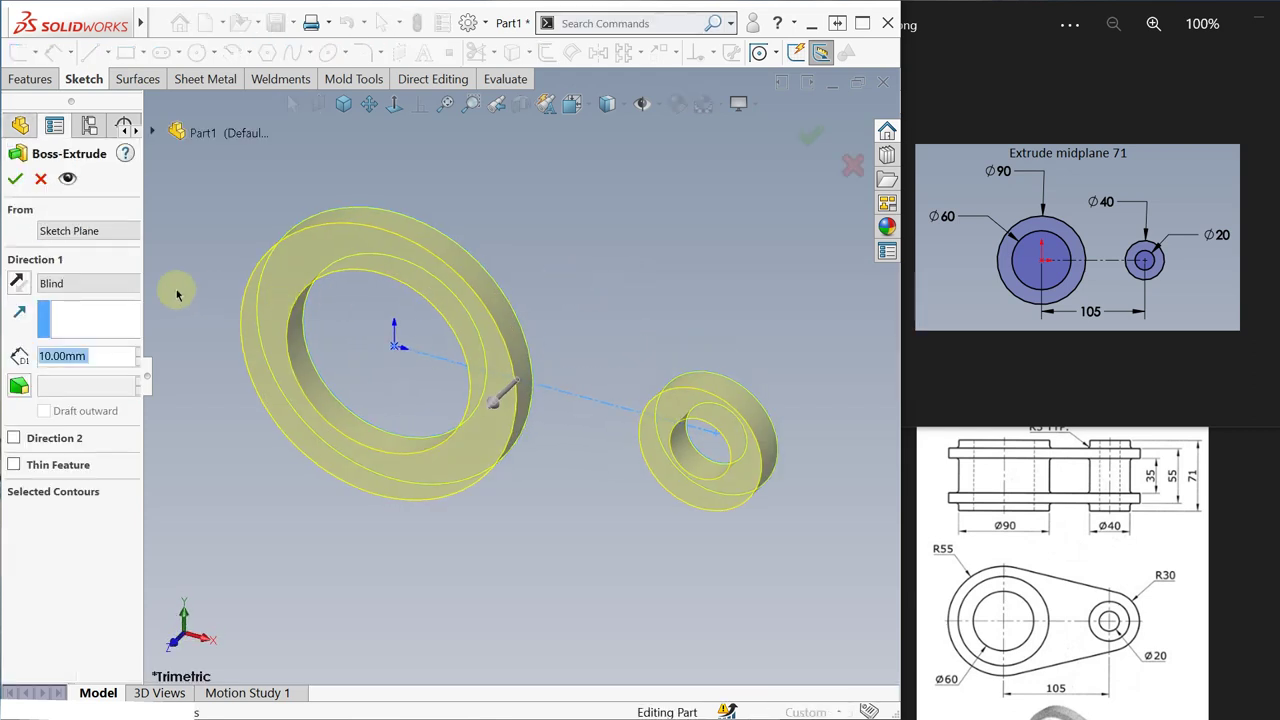
pyautogui.click(112, 286)
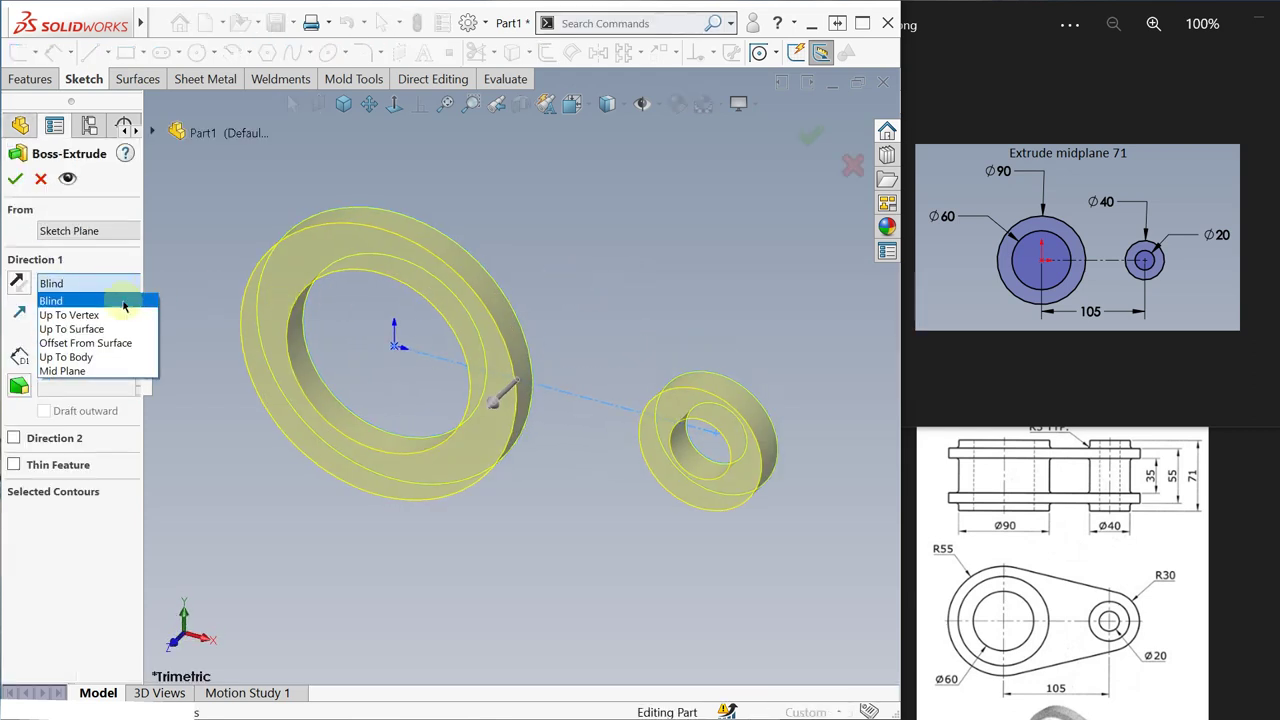
pyautogui.click(102, 373)
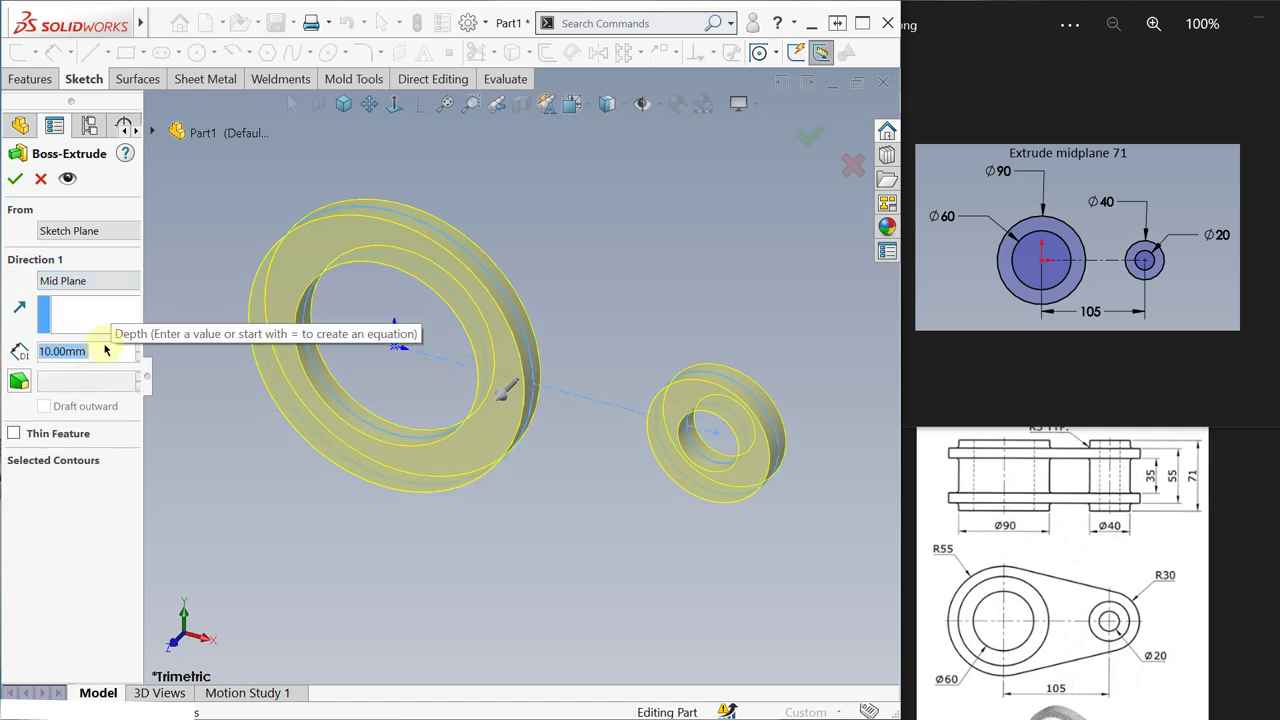
pyautogui.write('71')
pyautogui.press('Return')
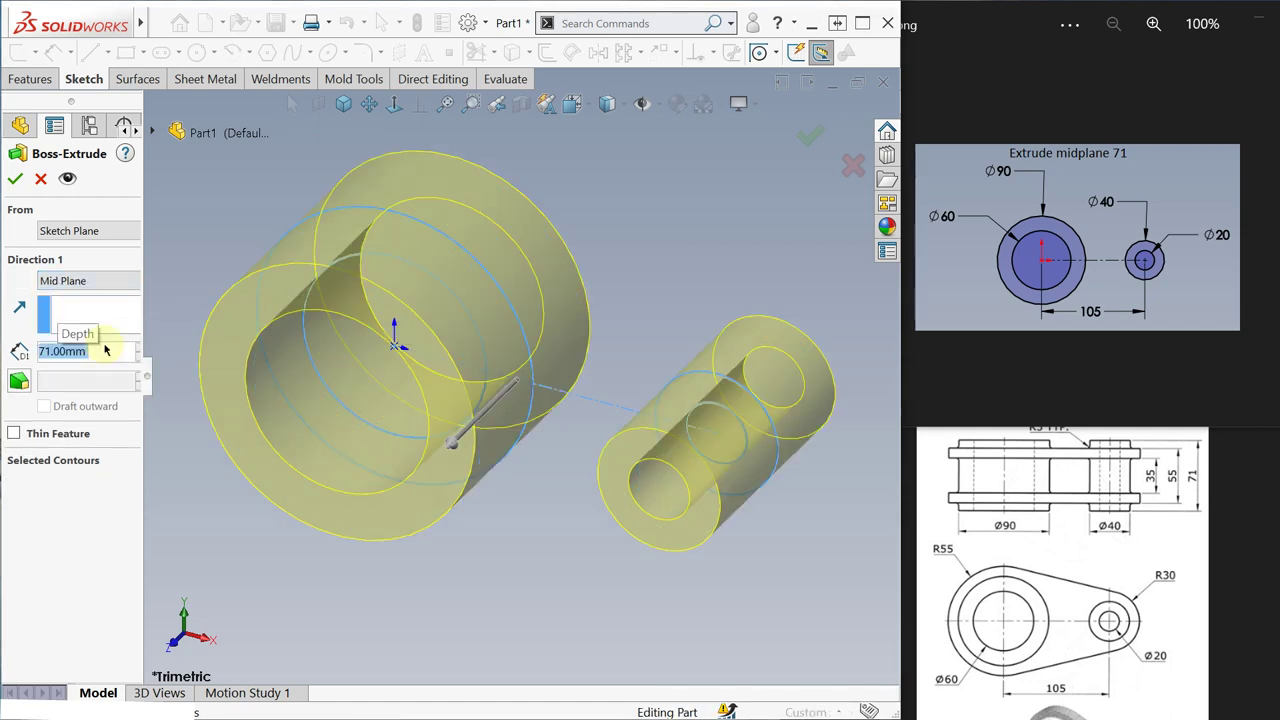
pyautogui.click(16, 178)
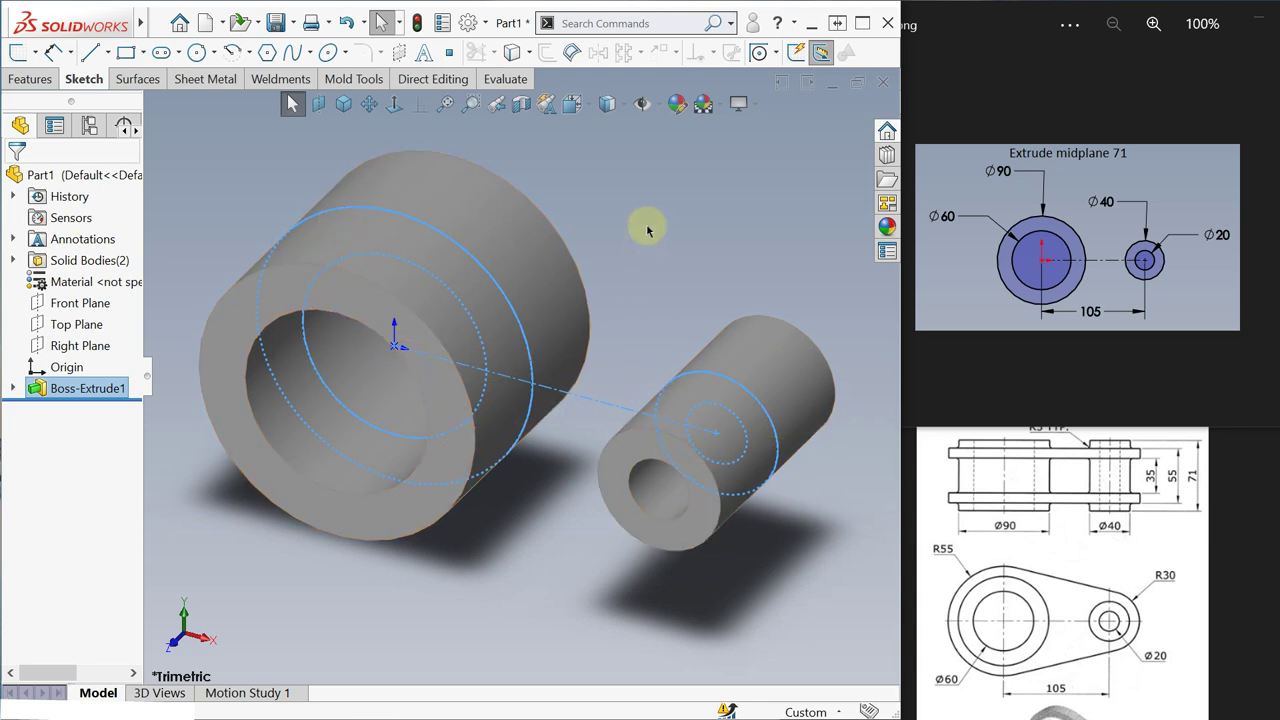
# Step: Deselect Boss-Extrude1 and bring SOLIDWORKS back in front of the Photos viewer
pyautogui.click(744, 202)
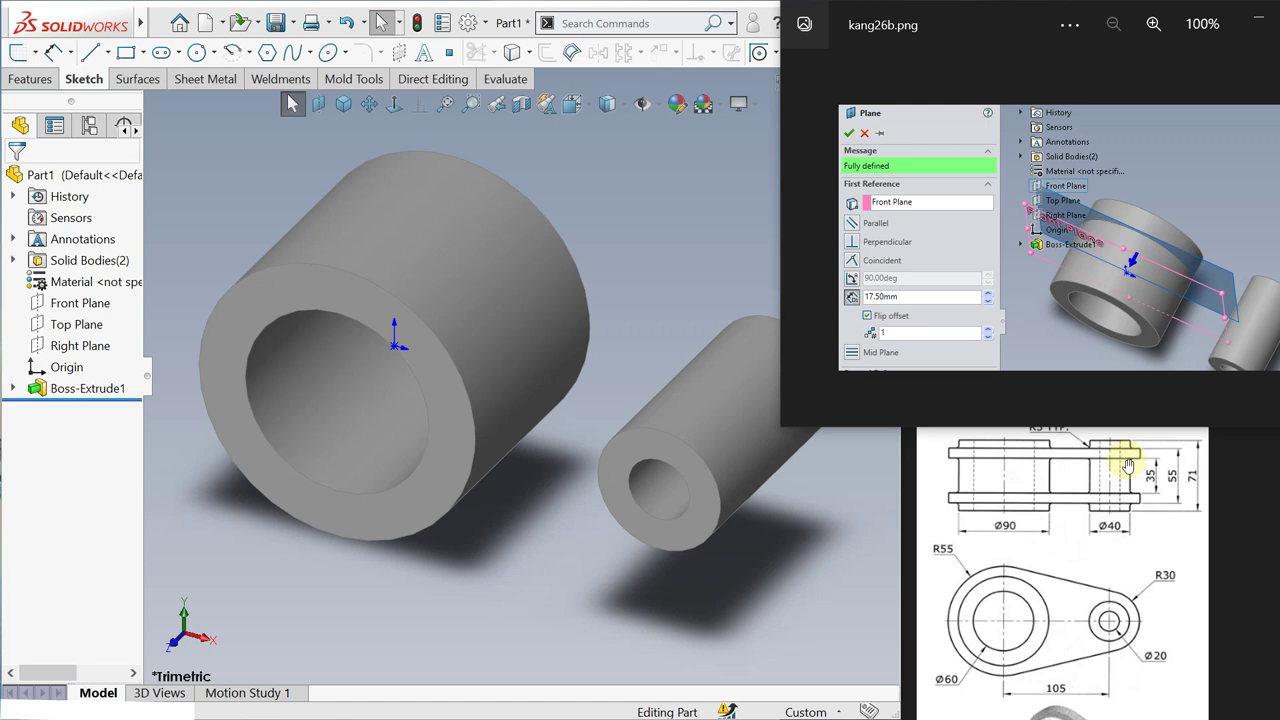
pyautogui.click(651, 197)
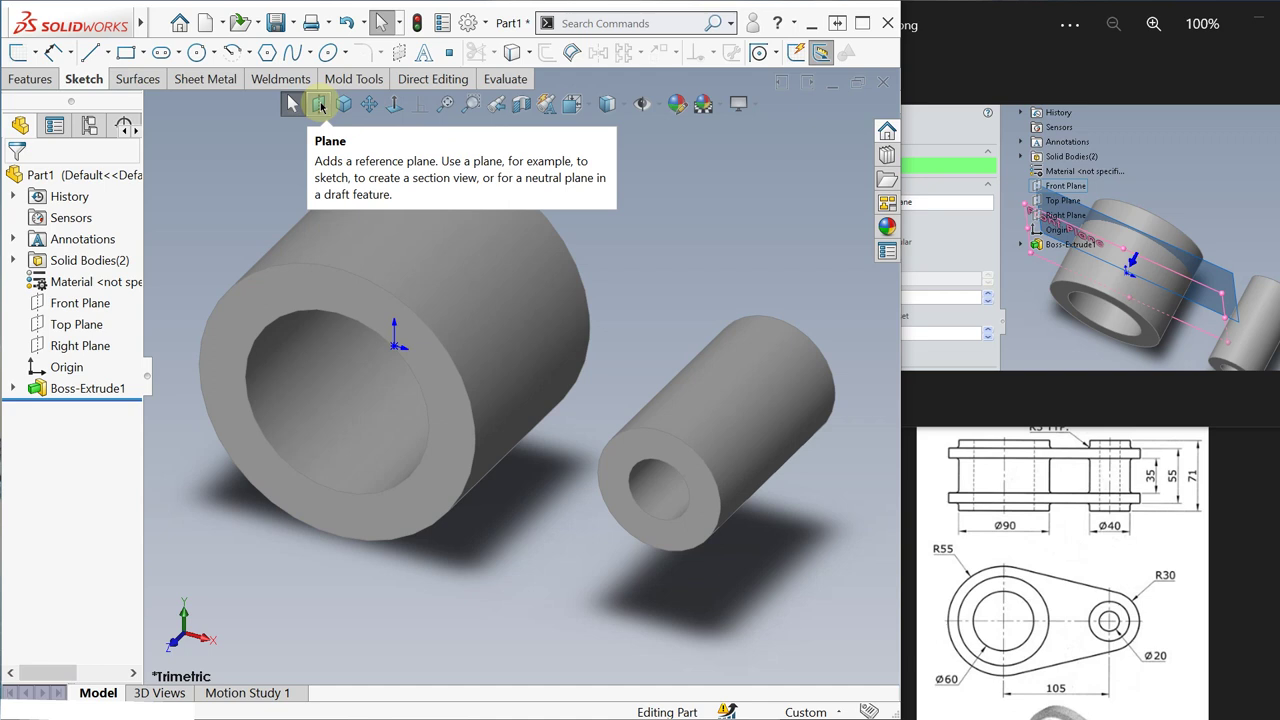
pyautogui.click(486, 24)
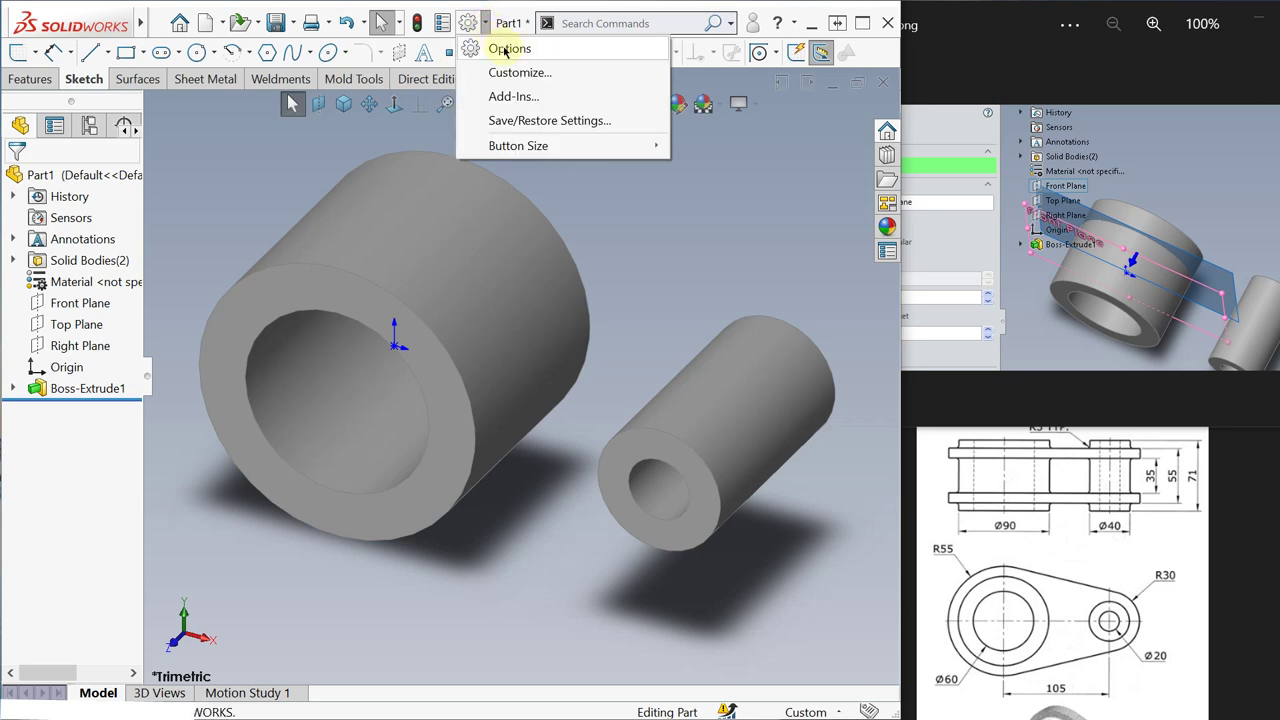
pyautogui.click(505, 48)
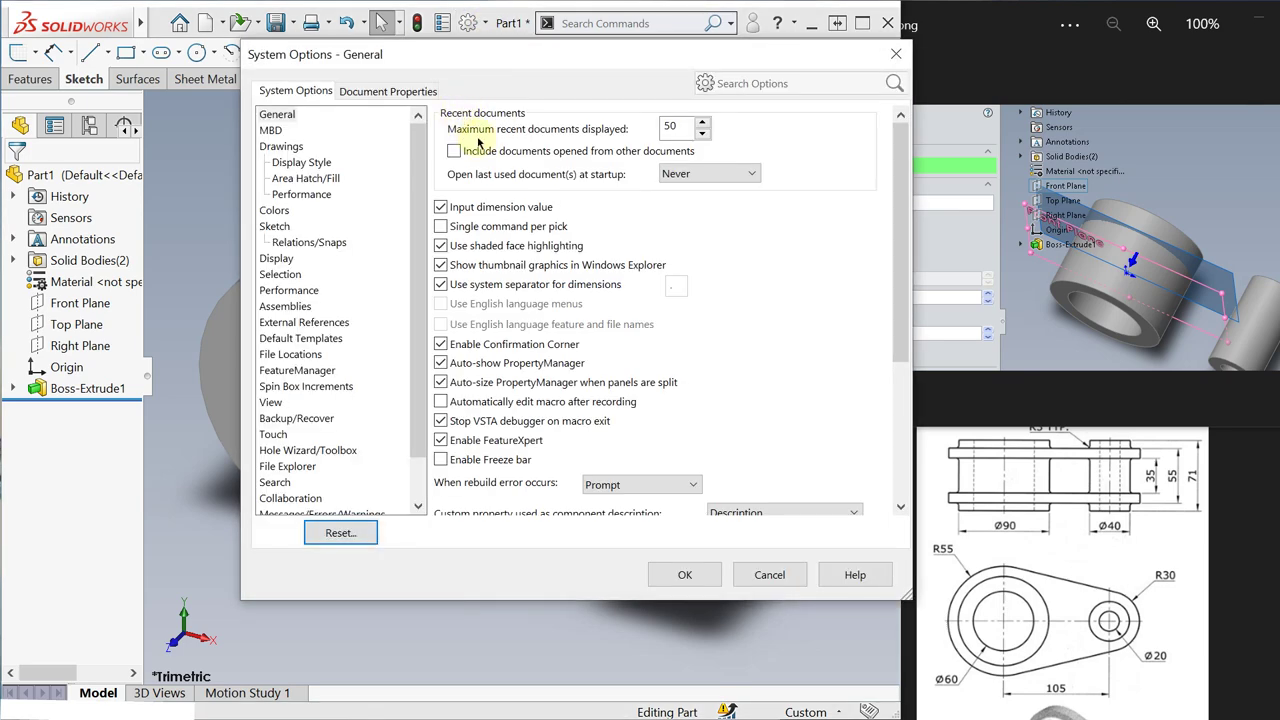
pyautogui.click(379, 92)
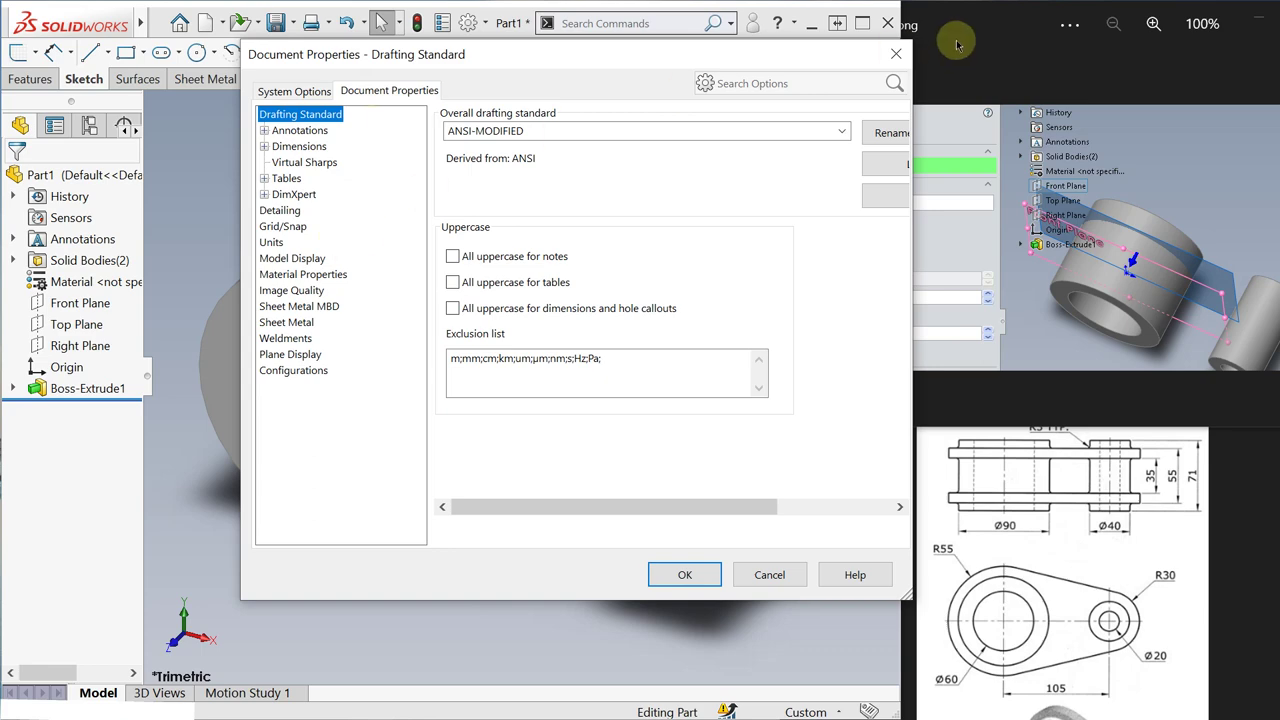
pyautogui.click(896, 54)
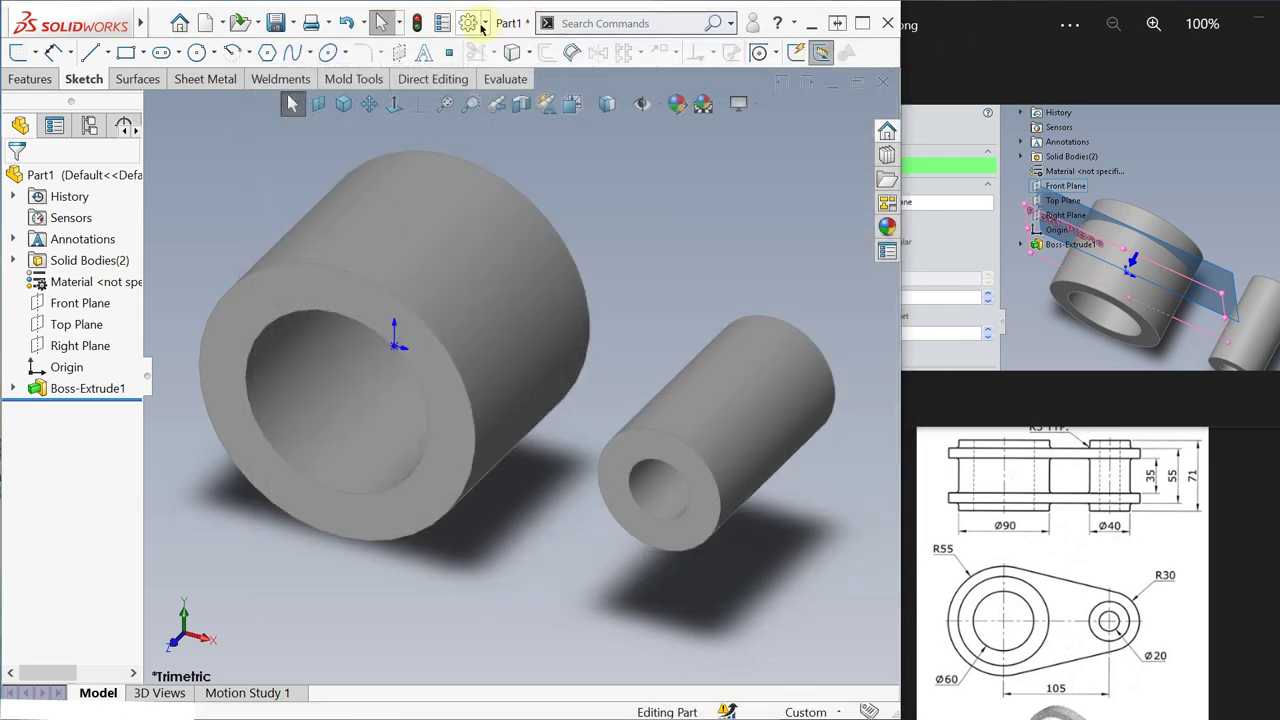
pyautogui.click(486, 25)
pyautogui.click(498, 74)
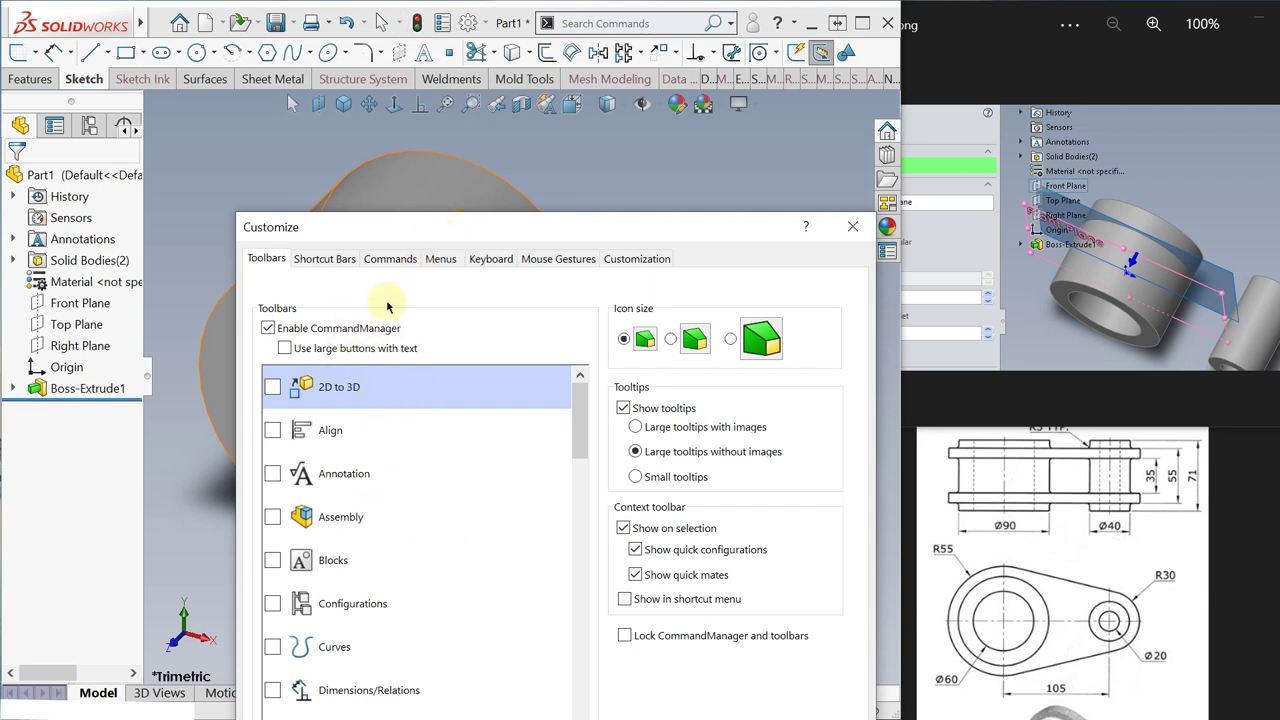
pyautogui.click(405, 260)
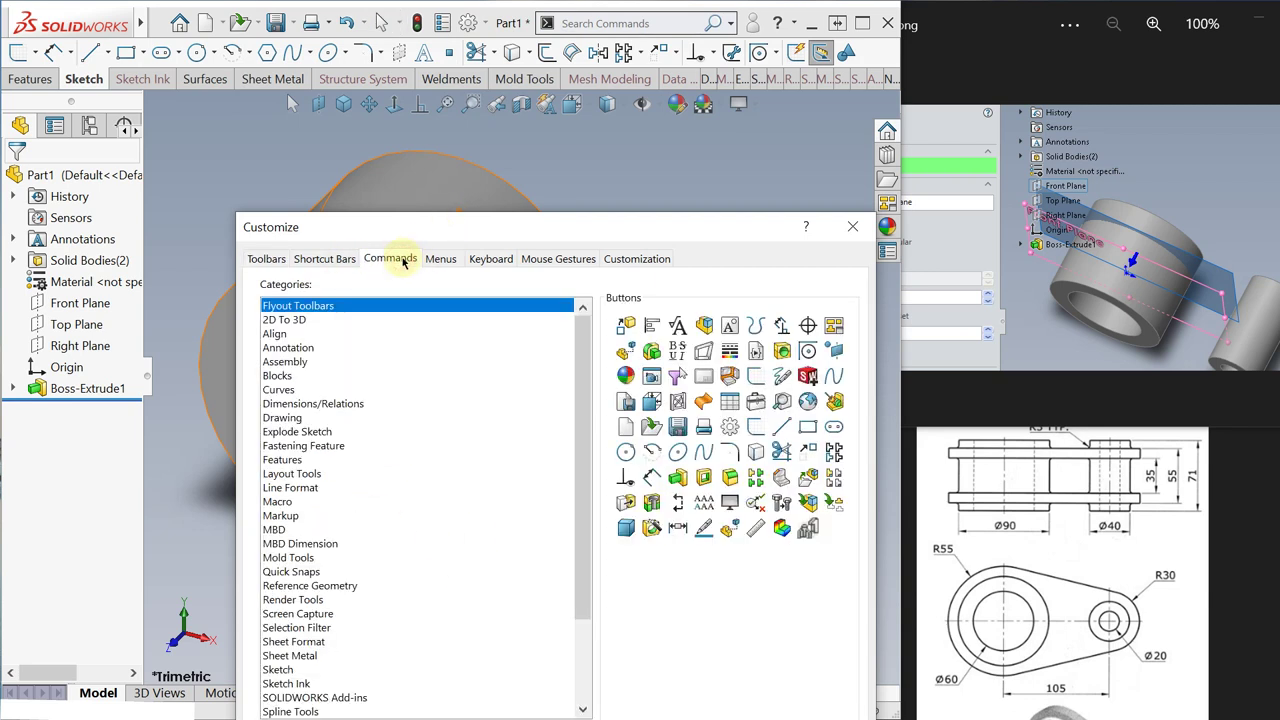
pyautogui.scroll(-3, 392, 345)
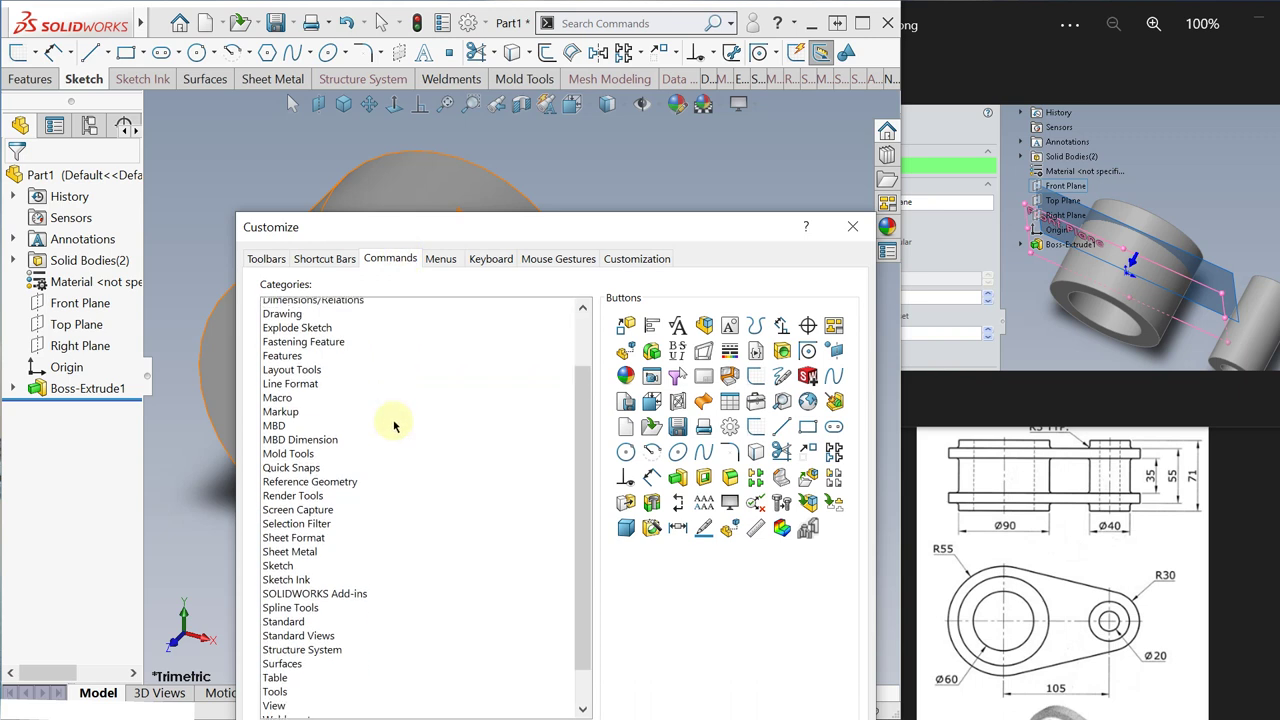
pyautogui.scroll(3, 393, 426)
pyautogui.scroll(-3, 393, 426)
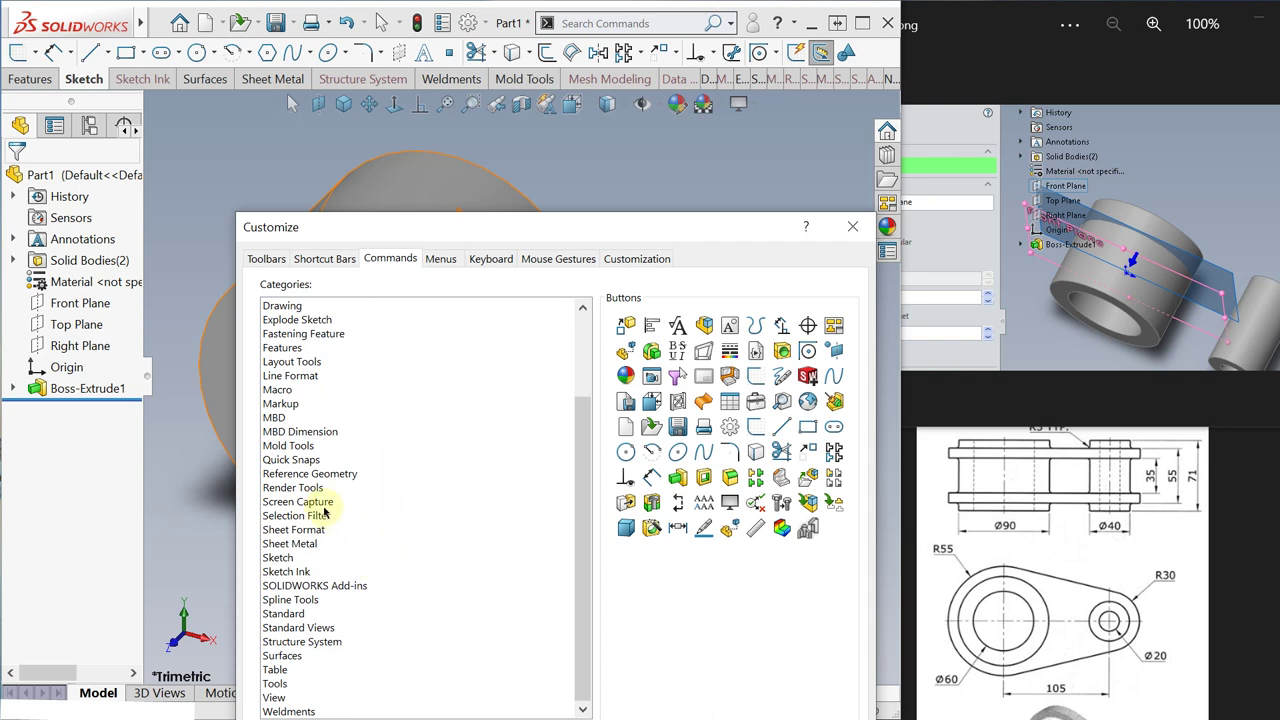
pyautogui.click(322, 476)
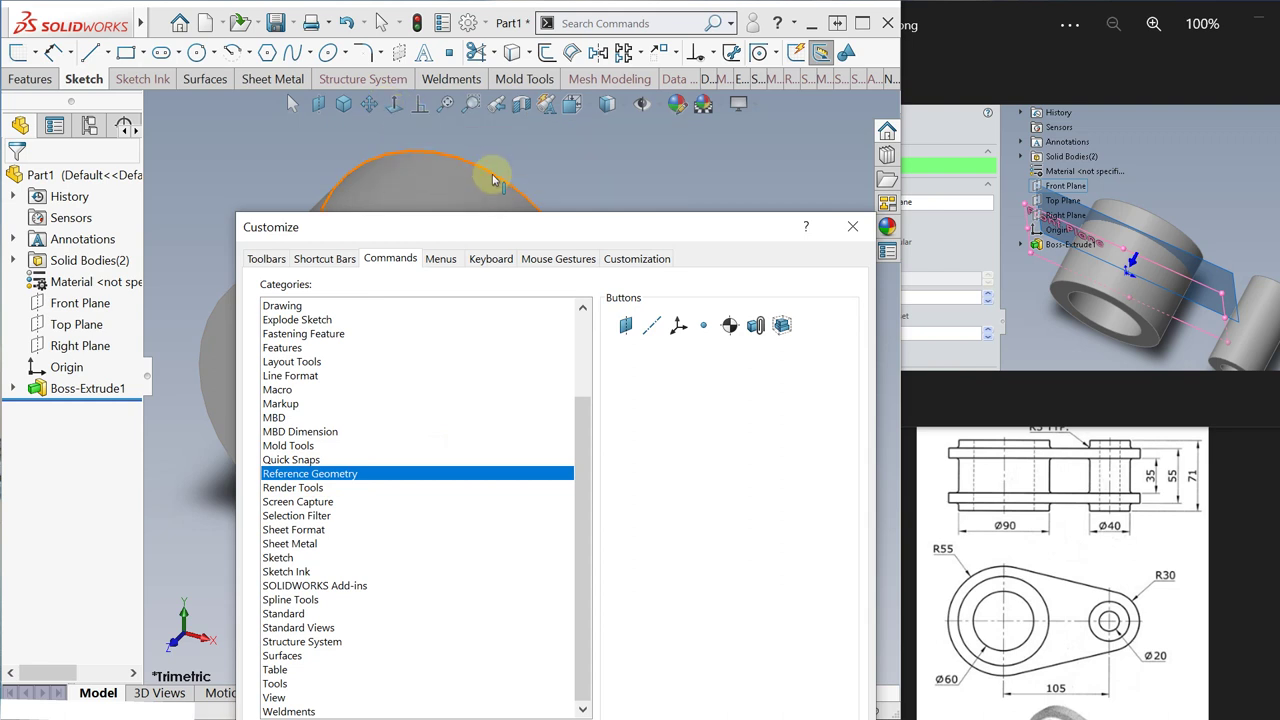
pyautogui.moveTo(525, 227); pyautogui.dragTo(467, 184)
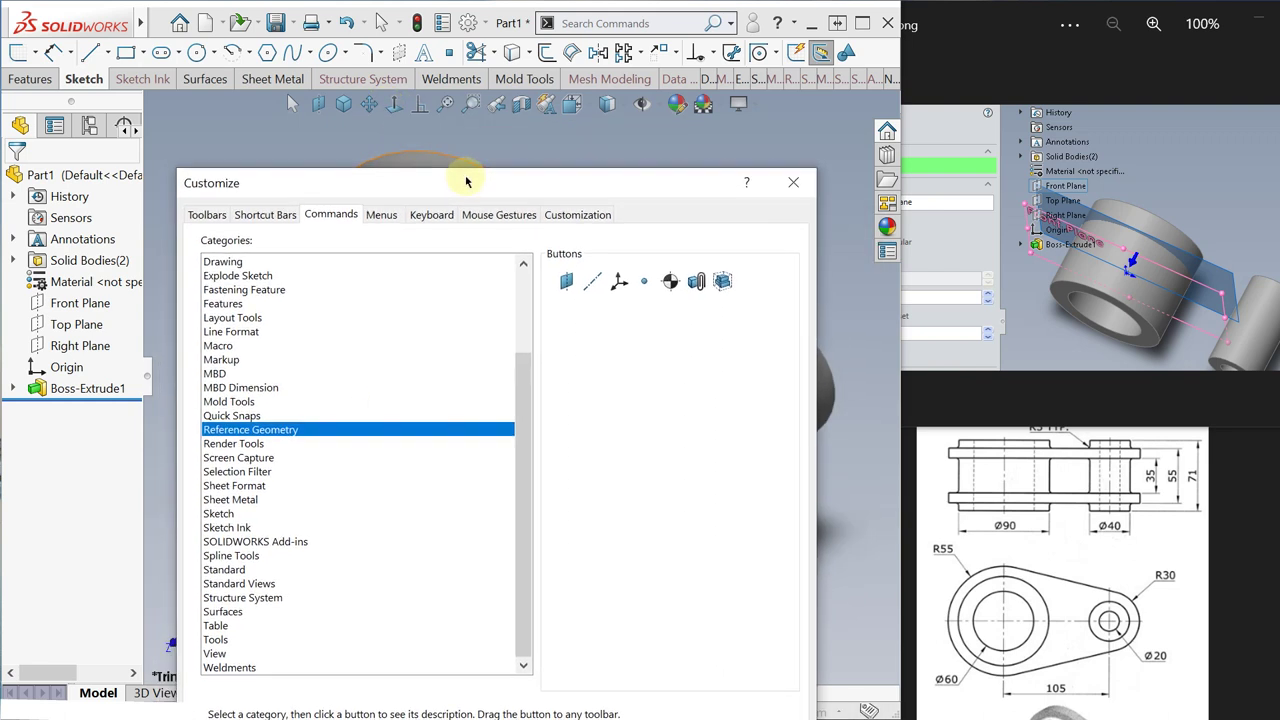
pyautogui.click(793, 182)
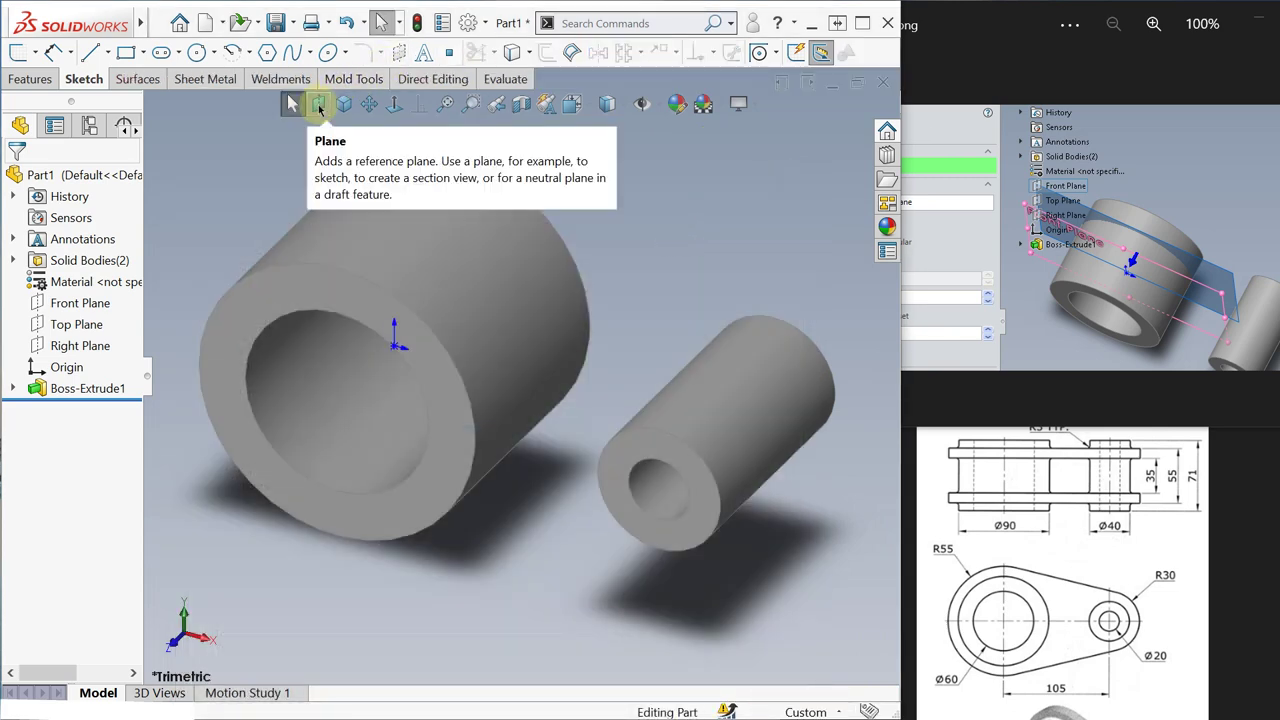
# Step: Create Plane1 offset 18 mm inward, with flip offset, from the large cylinder's end face
pyautogui.click(318, 108)
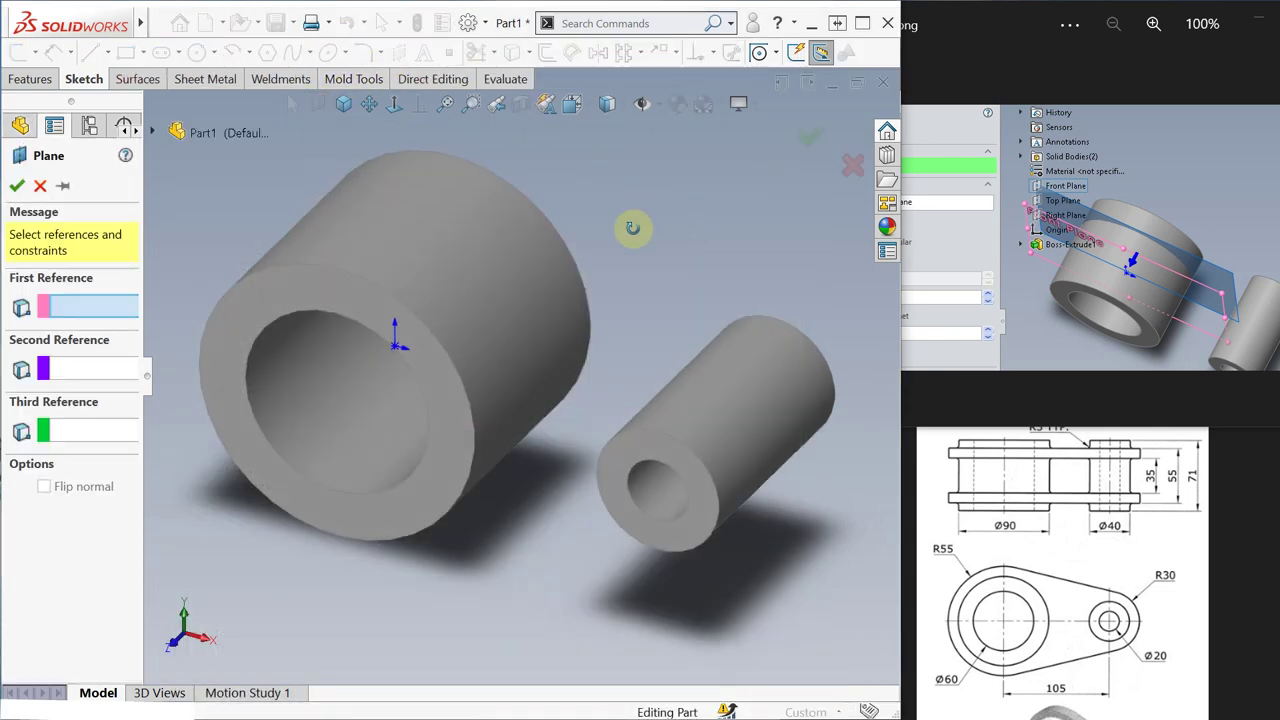
pyautogui.moveTo(625, 238); pyautogui.dragTo(579, 338, button='middle')
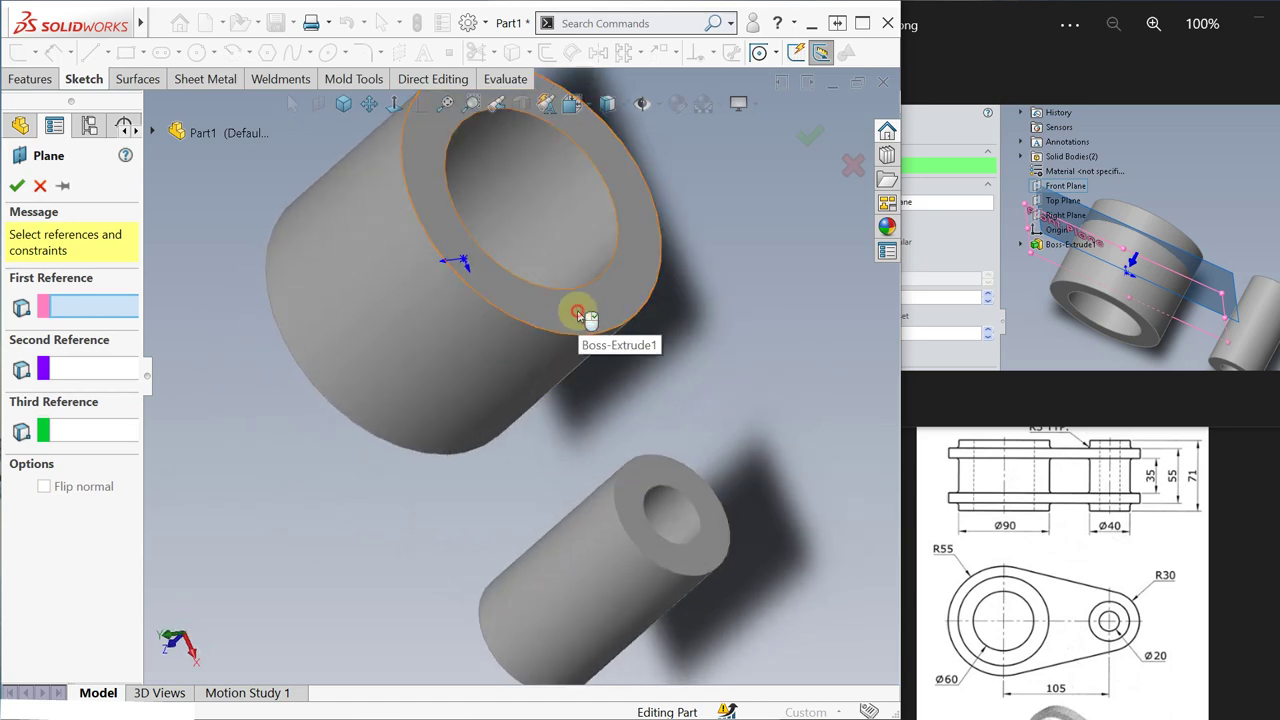
pyautogui.click(578, 313)
pyautogui.moveTo(288, 396); pyautogui.dragTo(651, 271, button='middle')
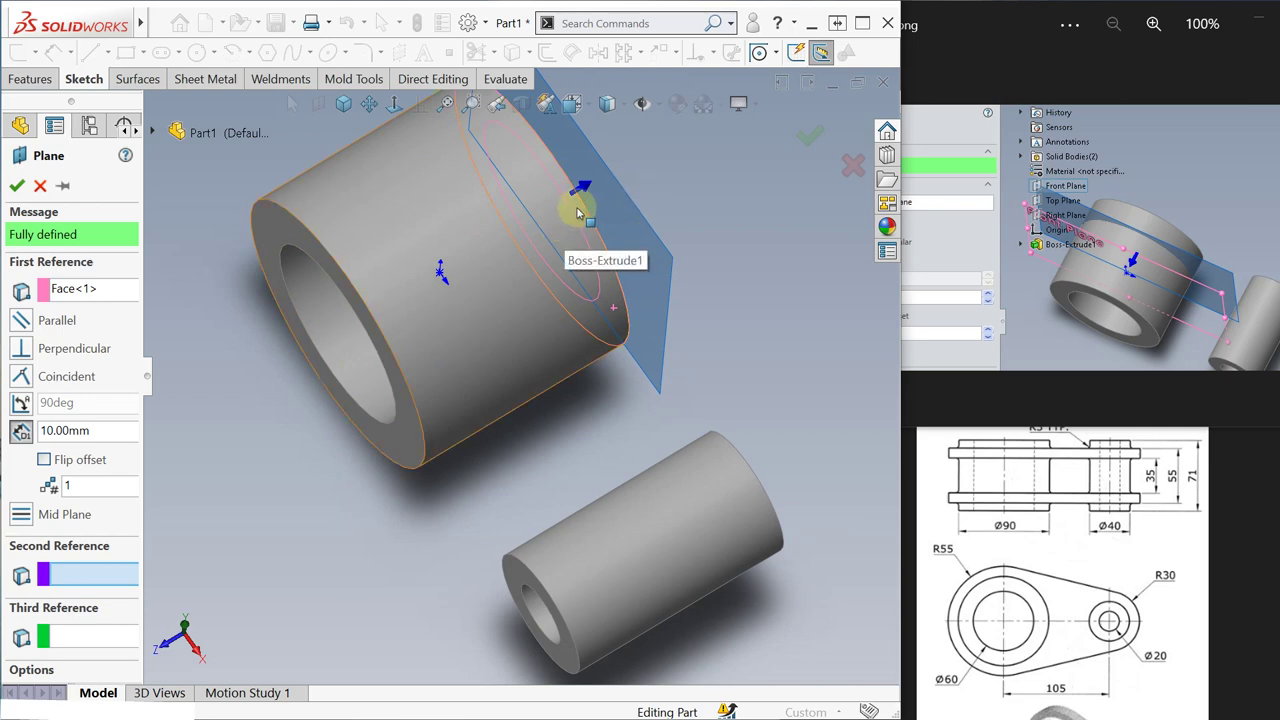
pyautogui.click(43, 460)
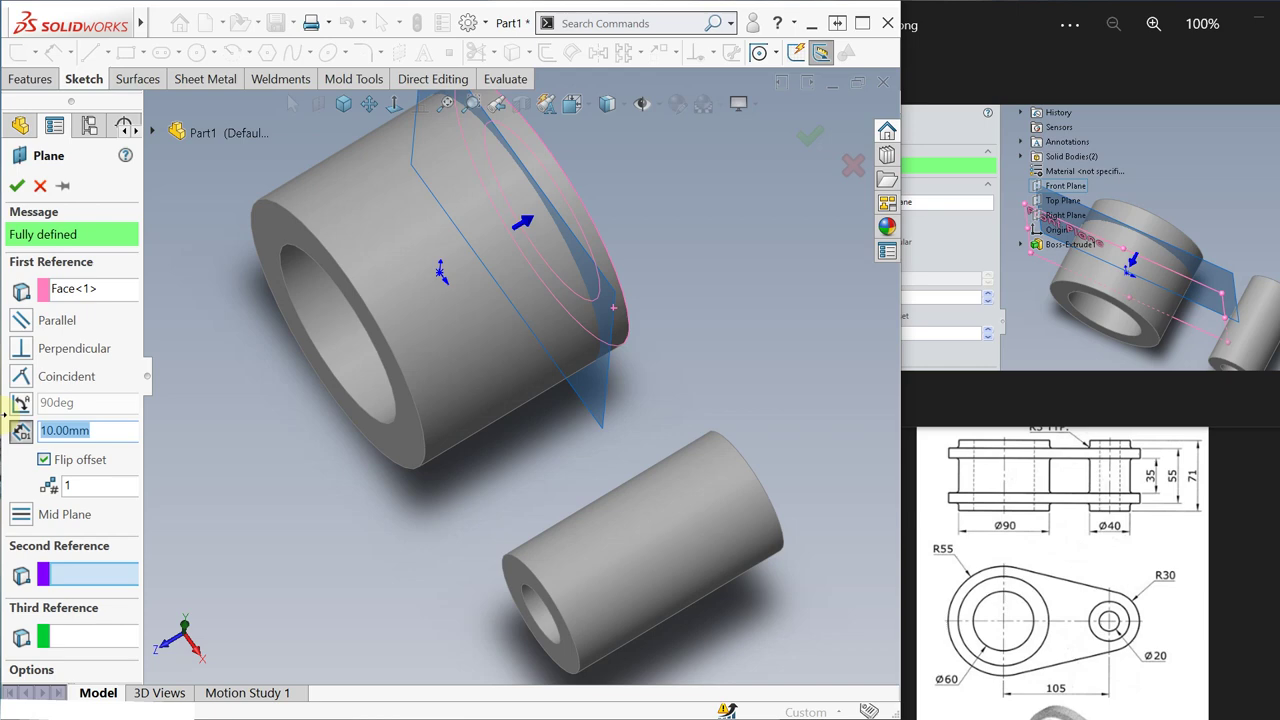
pyautogui.write('18')
pyautogui.press('Return')
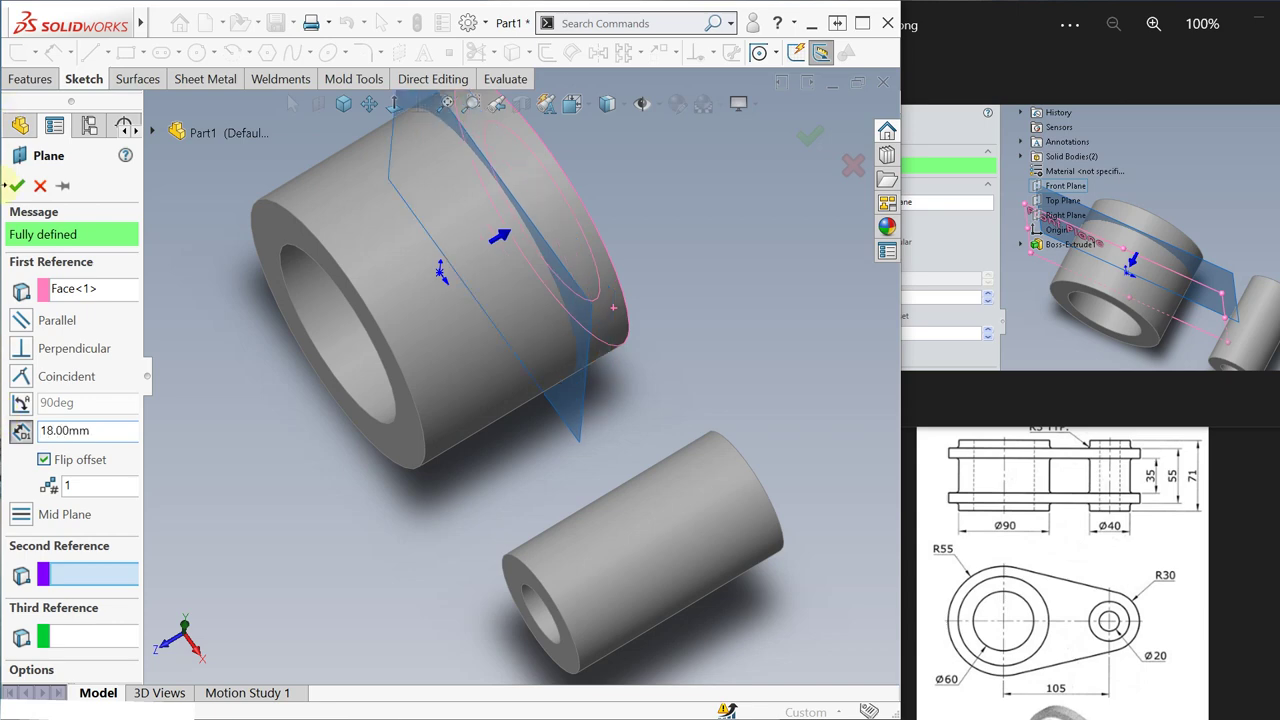
pyautogui.click(16, 185)
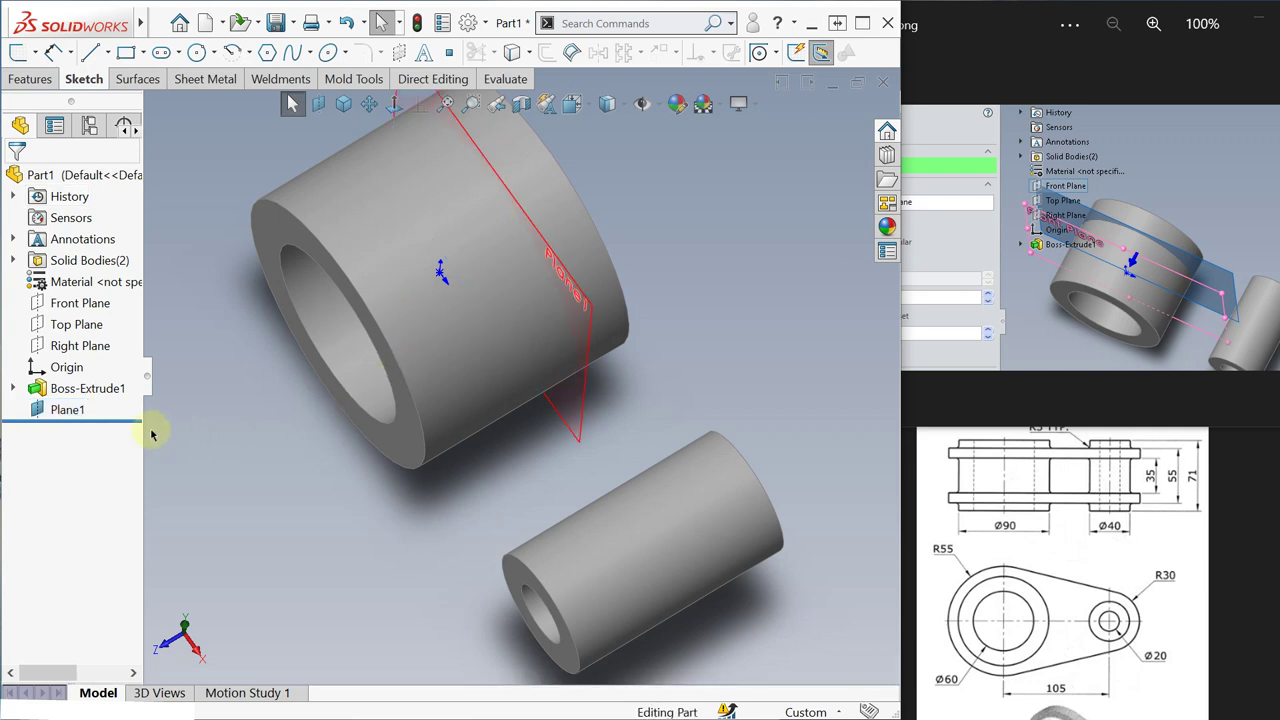
# Step: Open a sketch on Plane1 viewed face-on and check the arm-outline reference image
pyautogui.click(68, 411)
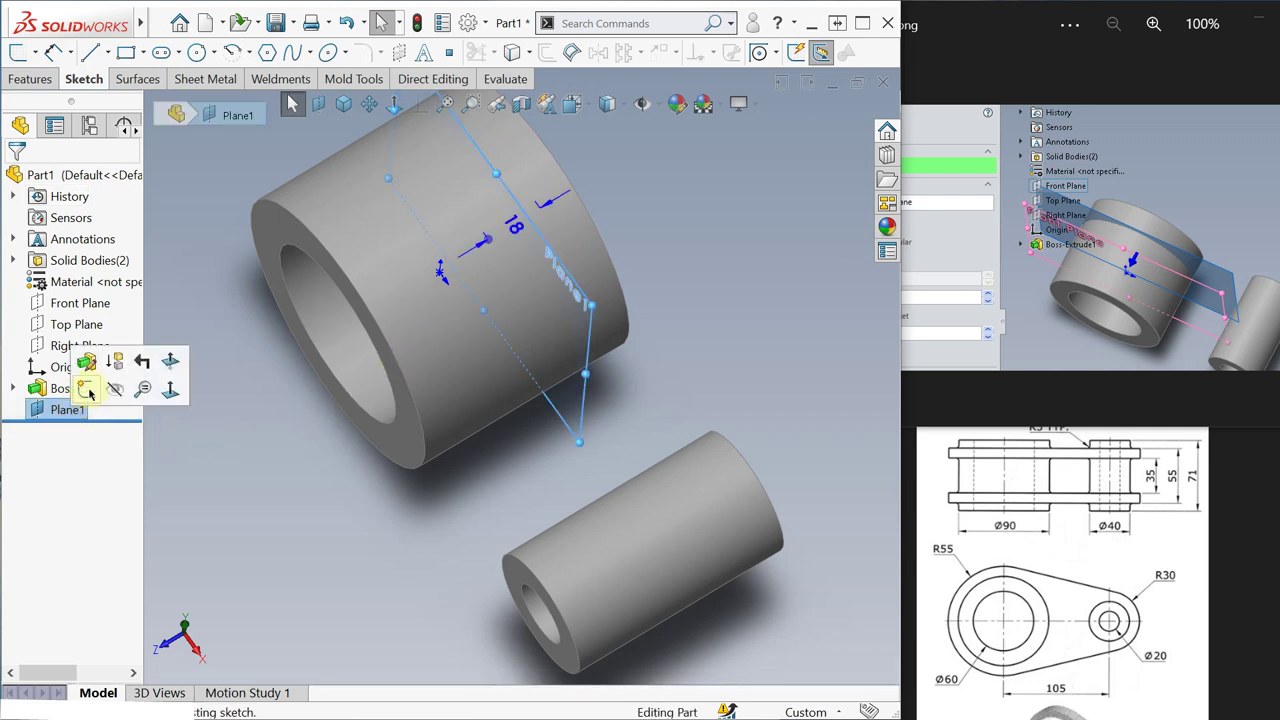
pyautogui.click(87, 390)
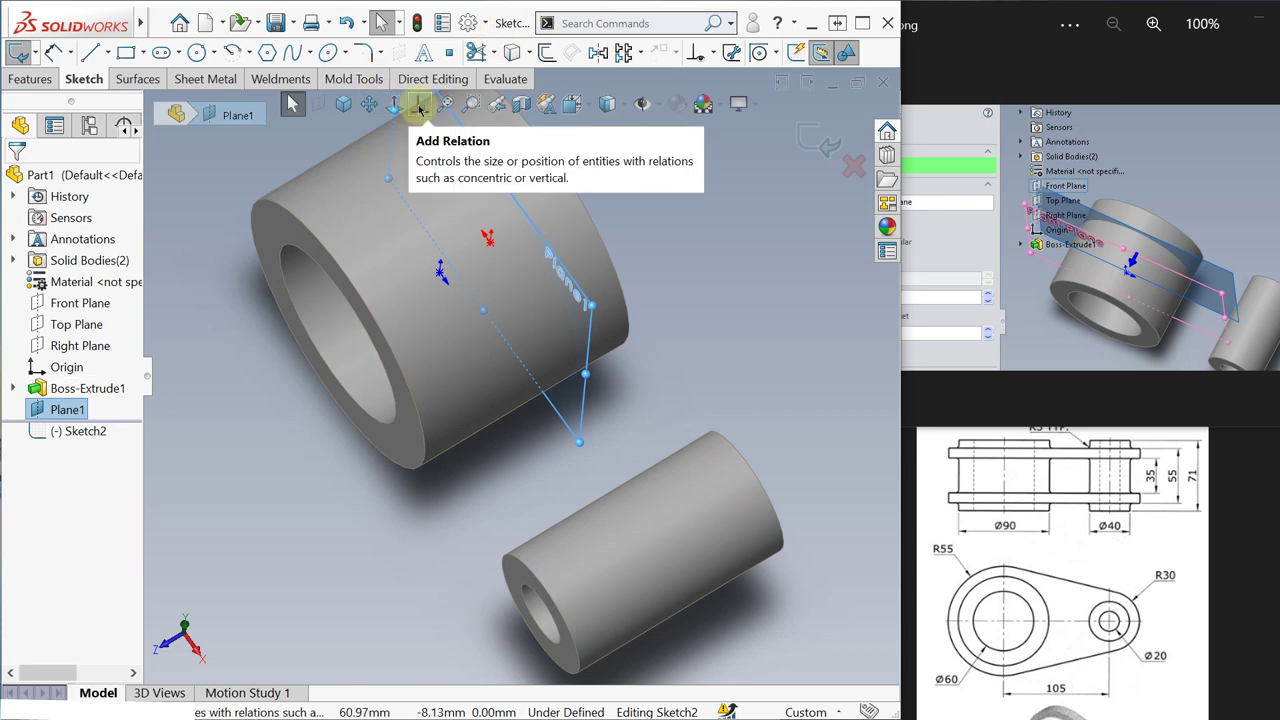
pyautogui.click(394, 104)
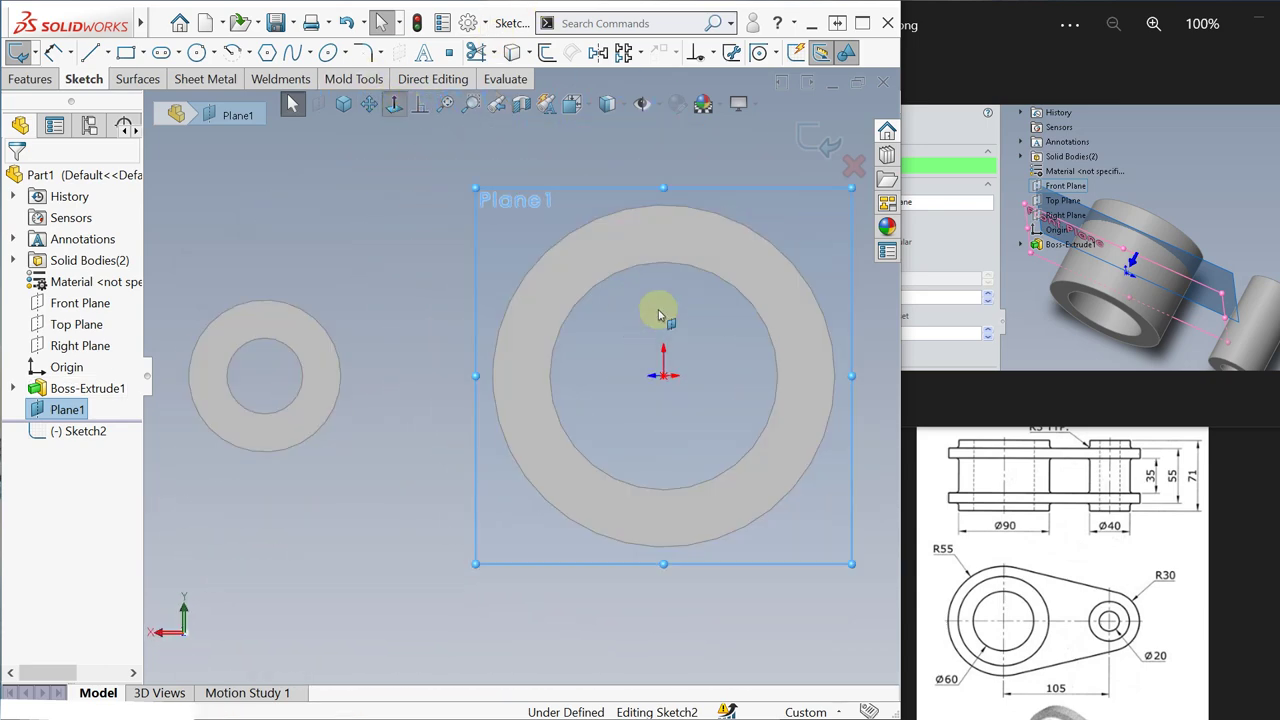
pyautogui.scroll(5, 610, 402)
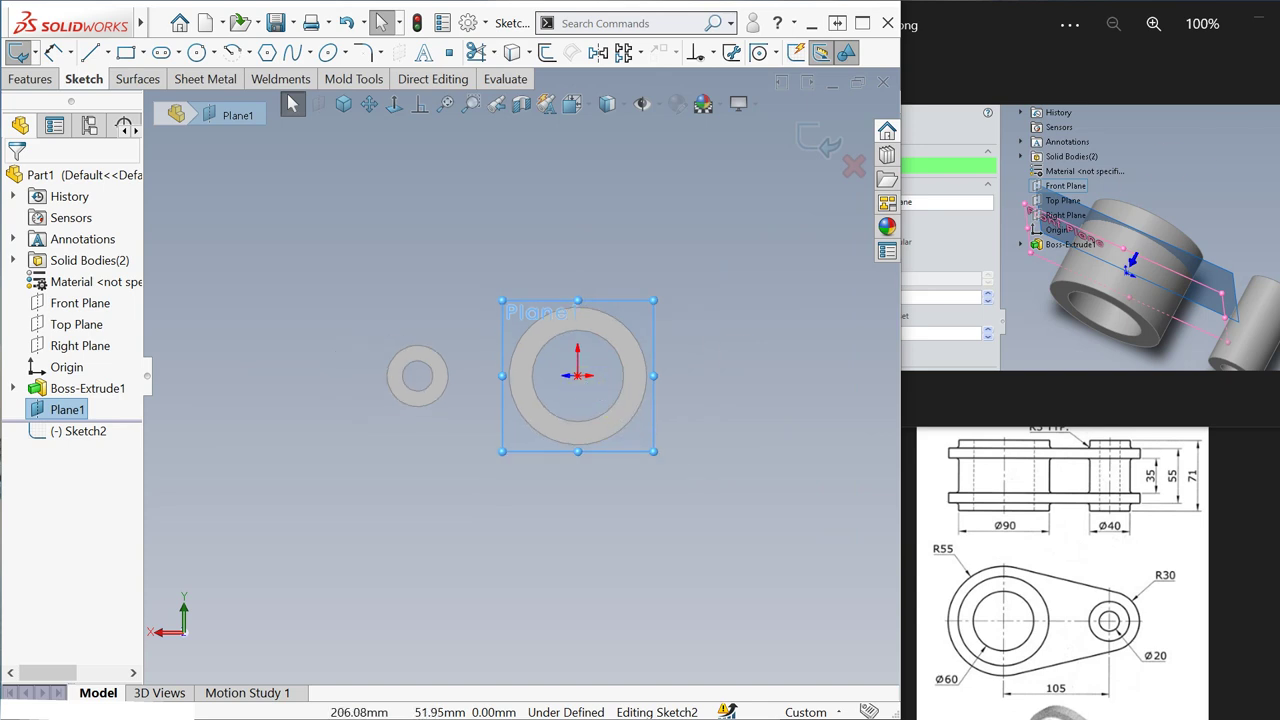
pyautogui.click(1259, 298)
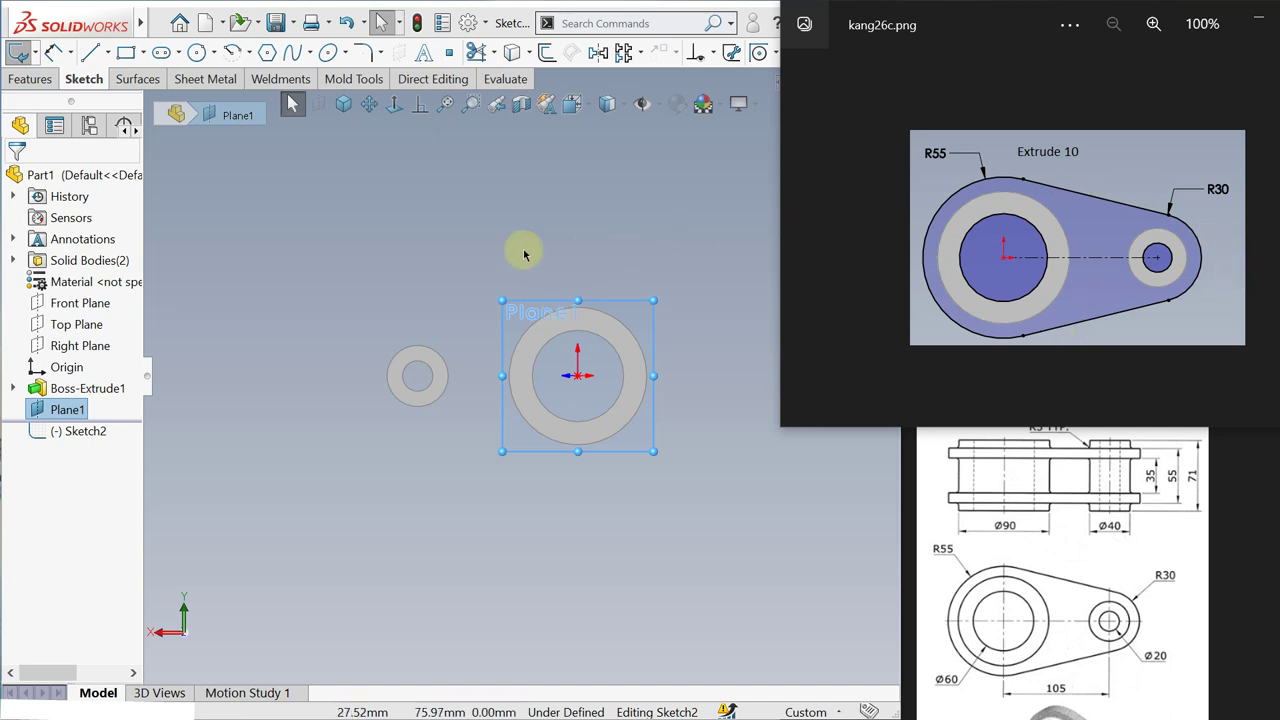
pyautogui.click(352, 242)
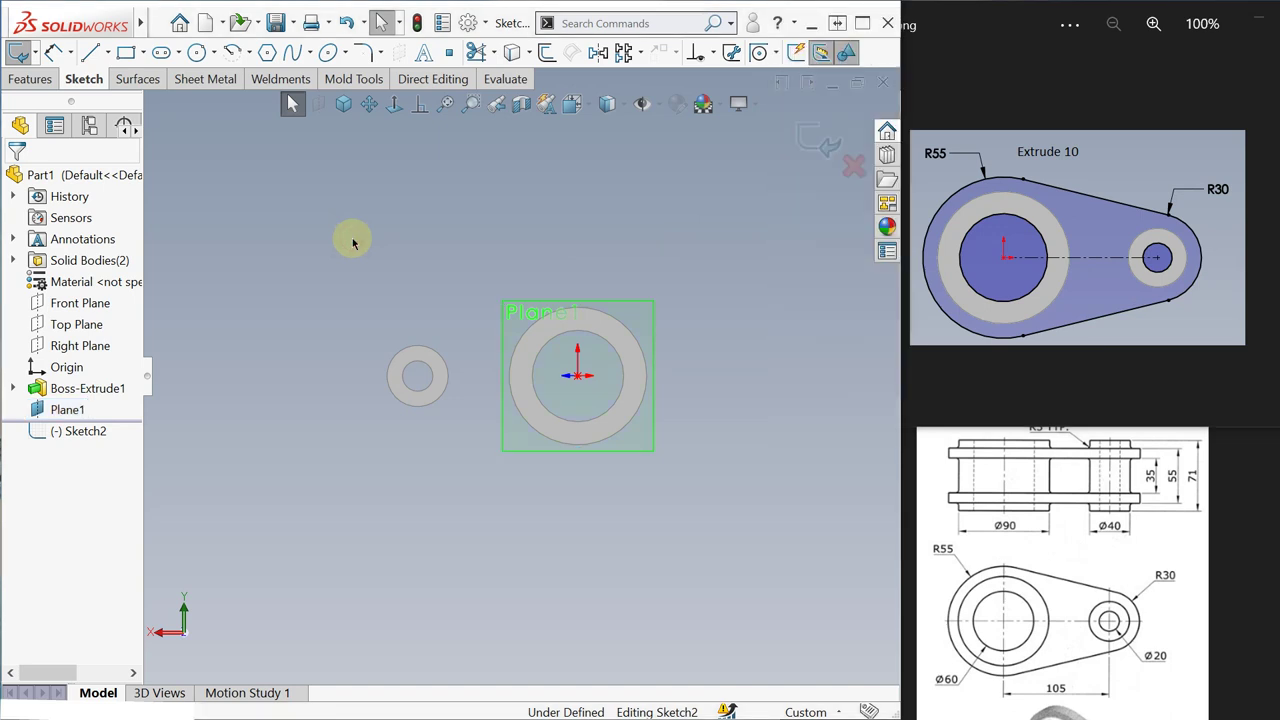
pyautogui.press('s')
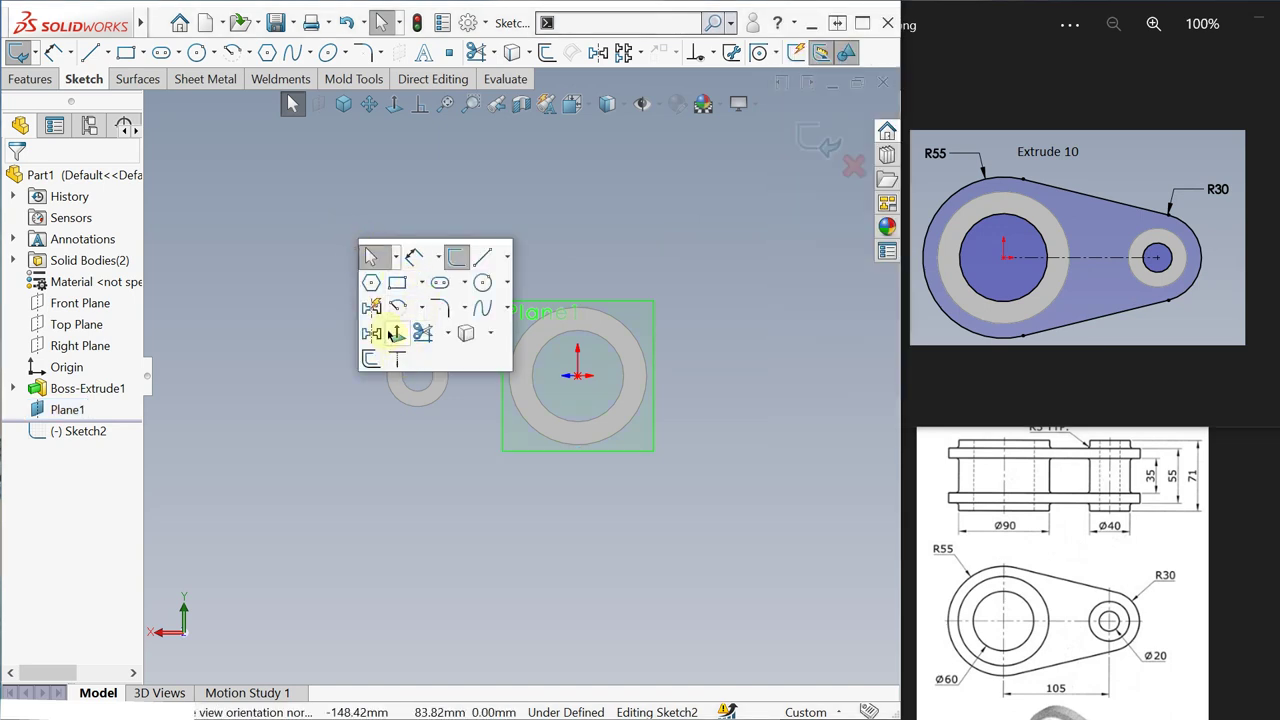
# Step: Draw a ~38 mm circle on the small boss and a ~57 mm circle centred on the origin
pyautogui.click(482, 282)
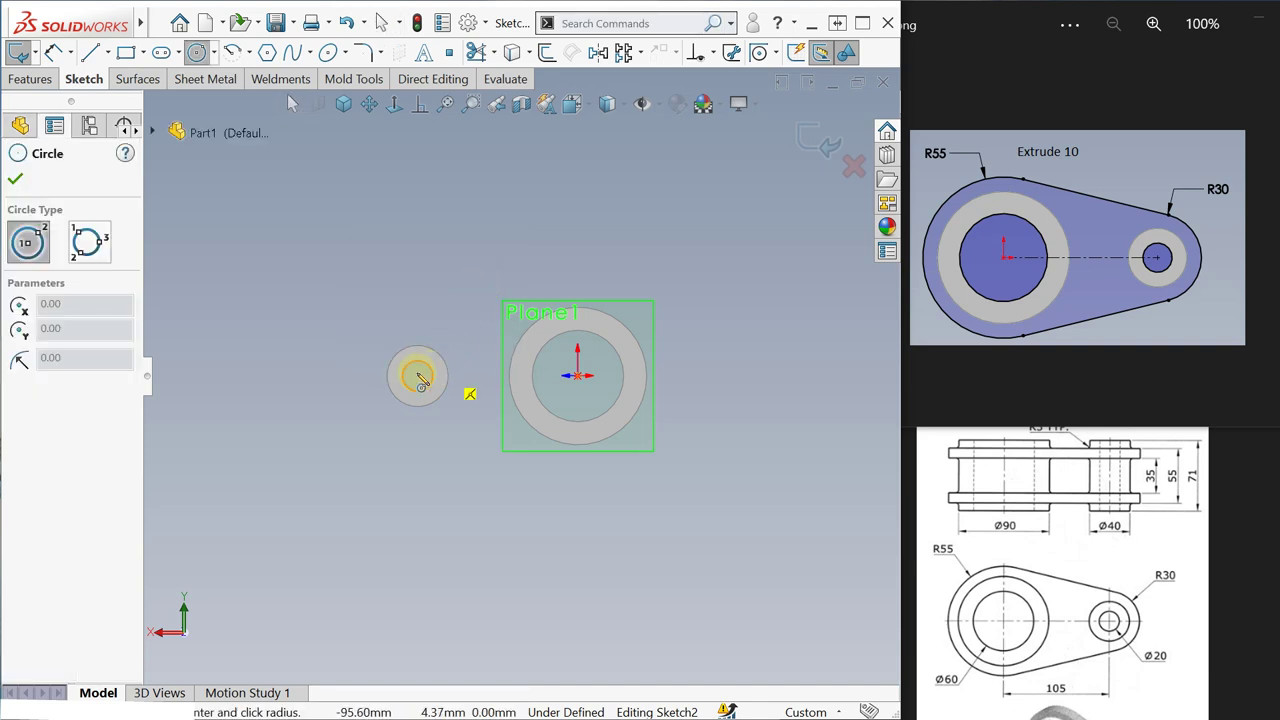
pyautogui.click(418, 376)
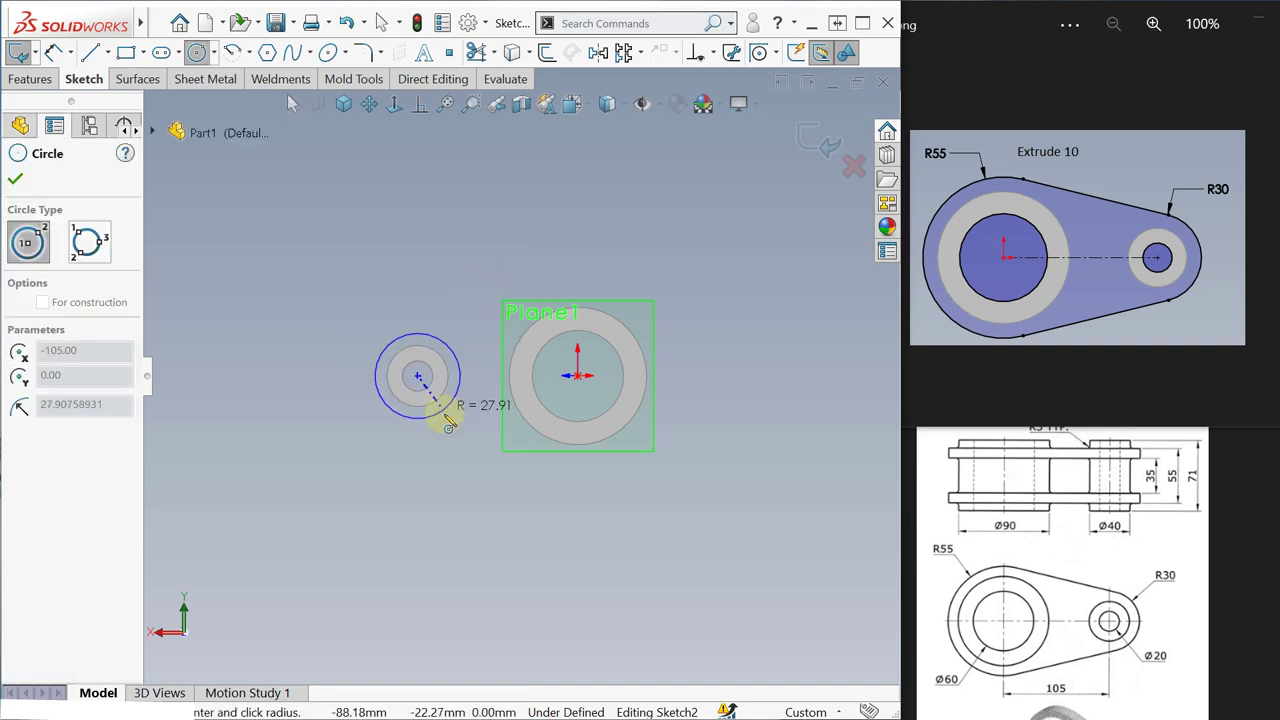
pyautogui.click(453, 432)
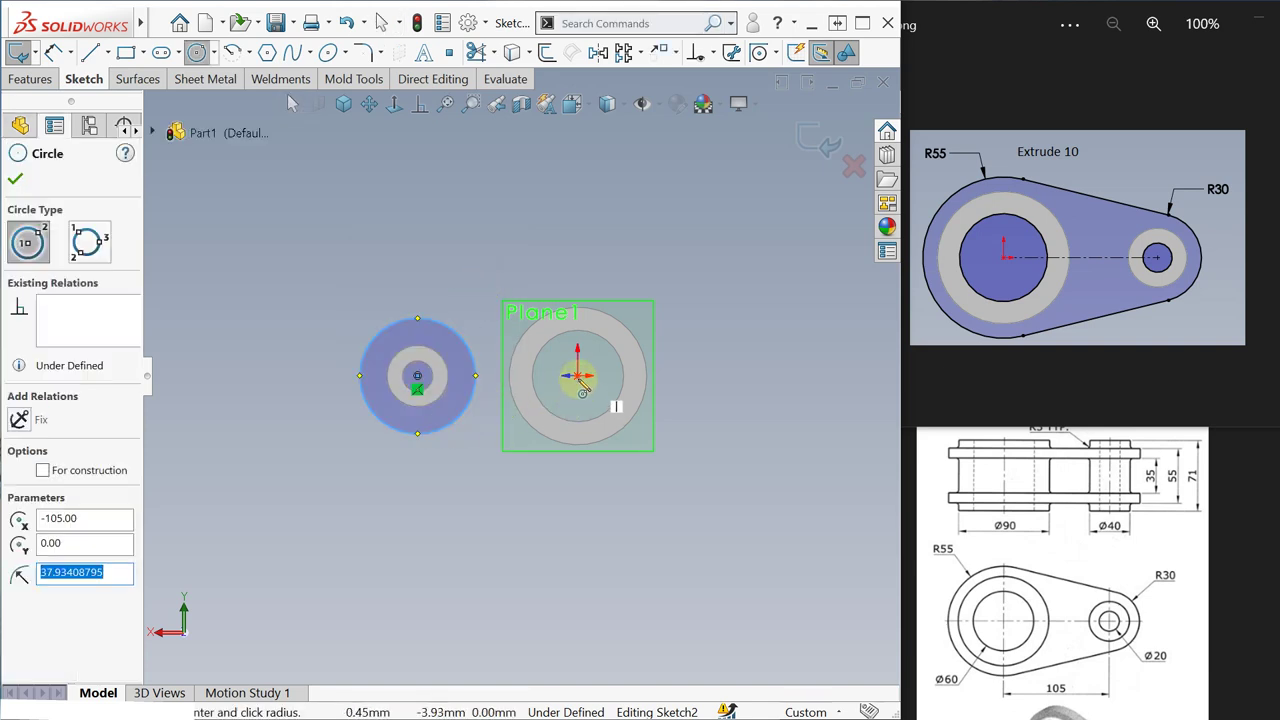
pyautogui.click(578, 376)
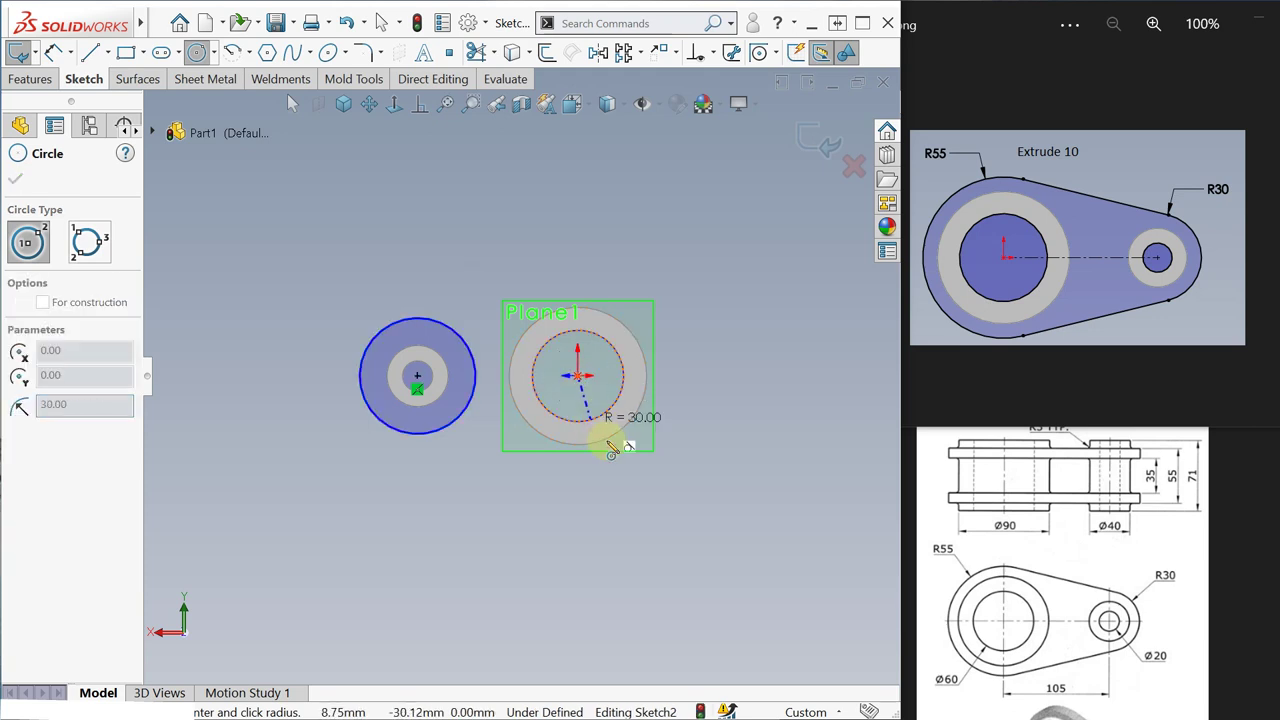
pyautogui.click(623, 460)
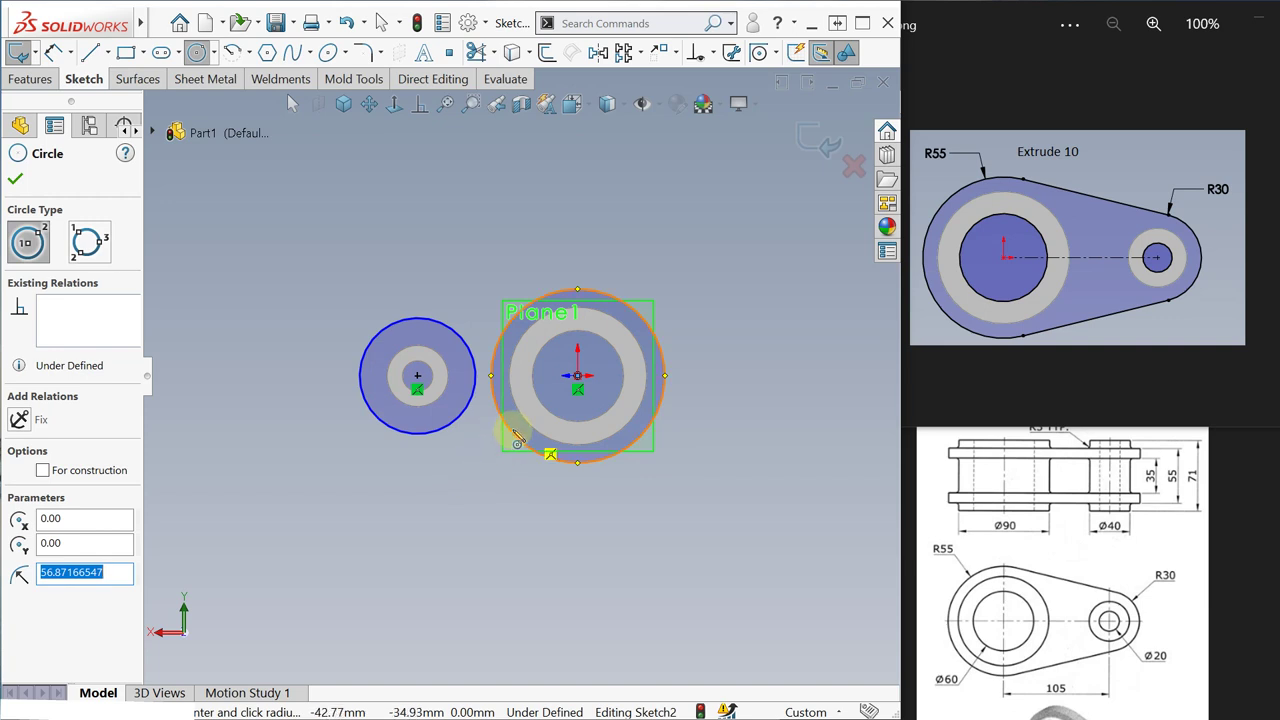
pyautogui.press('s')
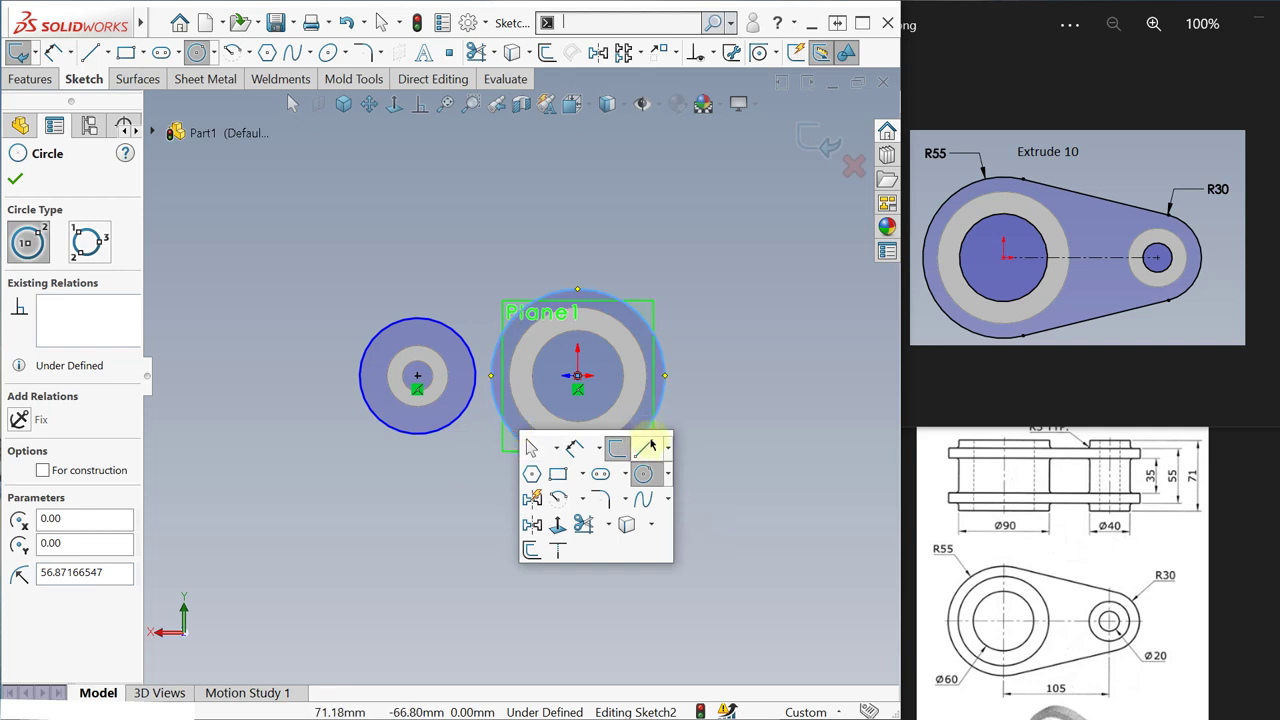
pyautogui.click(645, 447)
pyautogui.scroll(-3, 505, 418)
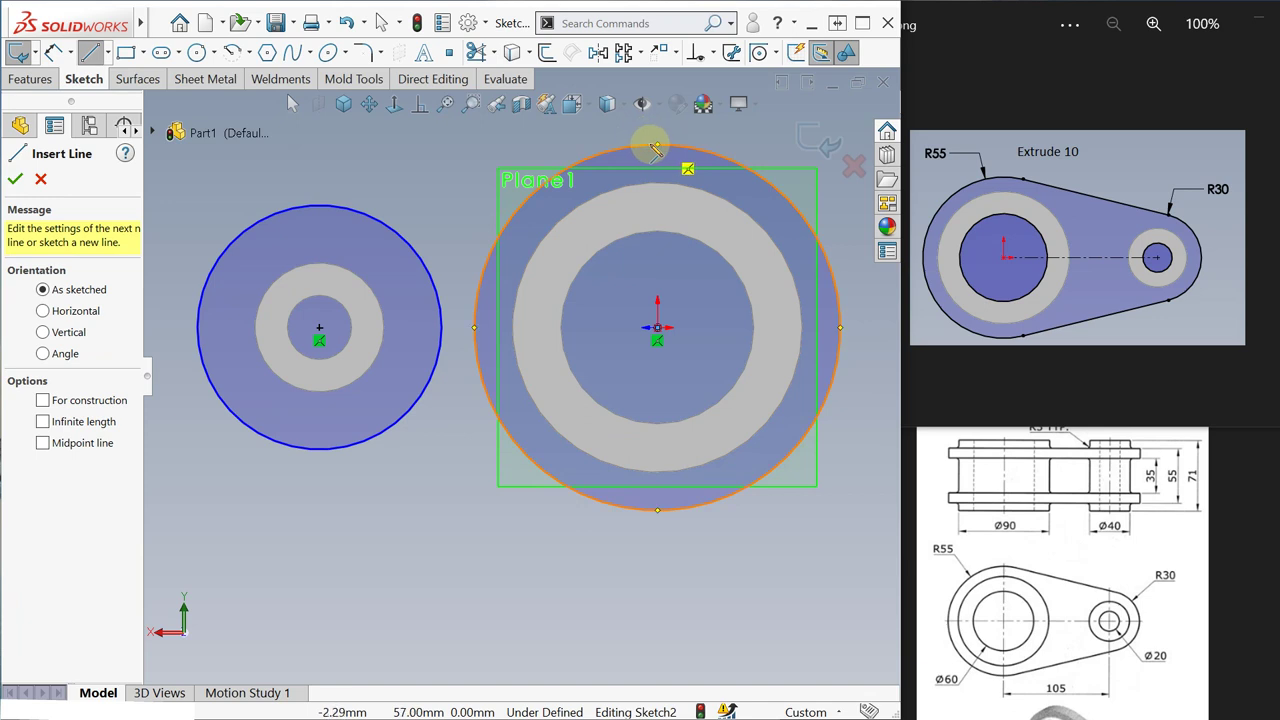
# Step: Draw a line tangent to the bottoms of the small and large circles
pyautogui.click(656, 147)
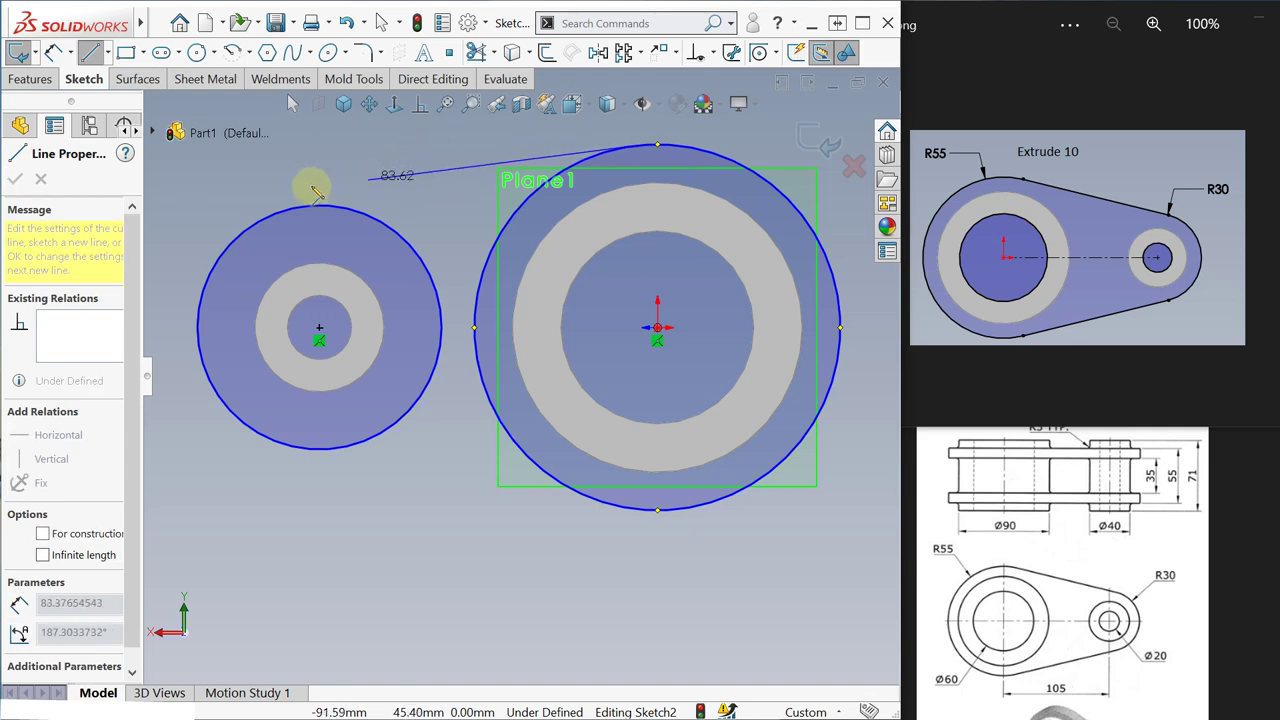
pyautogui.doubleClick(272, 213)
pyautogui.press('s')
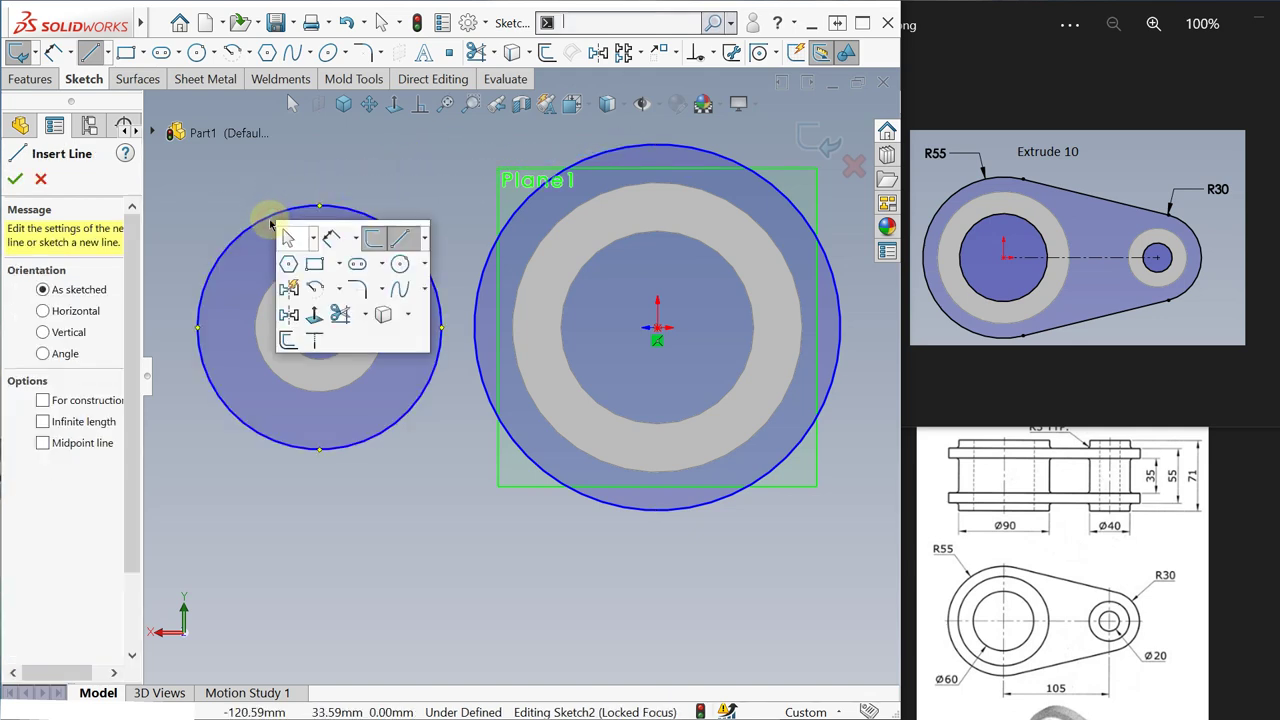
pyautogui.click(403, 238)
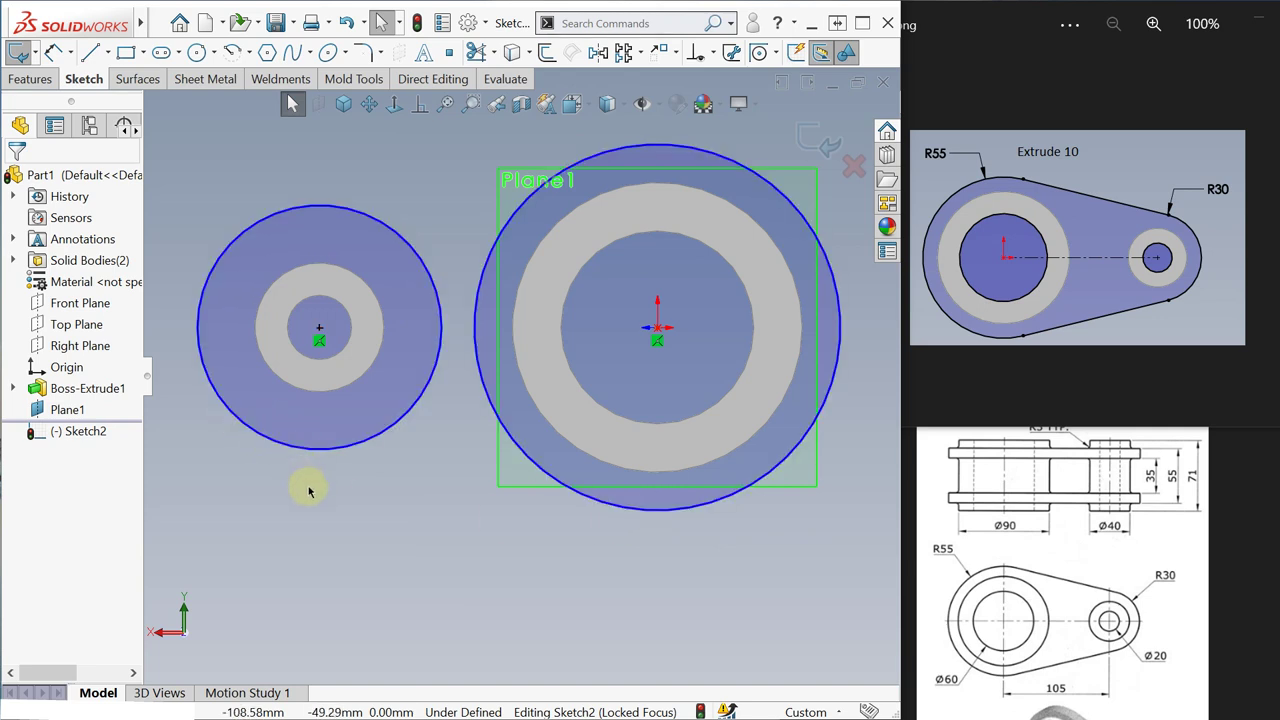
pyautogui.press('s')
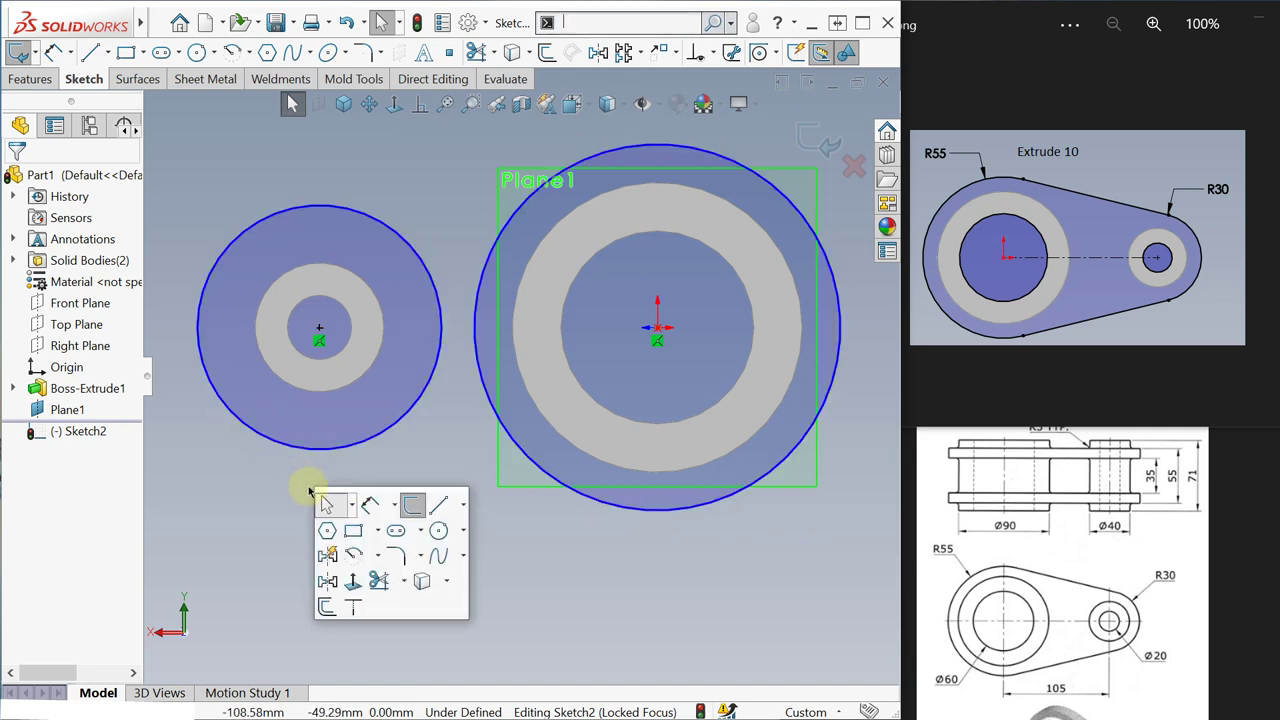
pyautogui.click(440, 506)
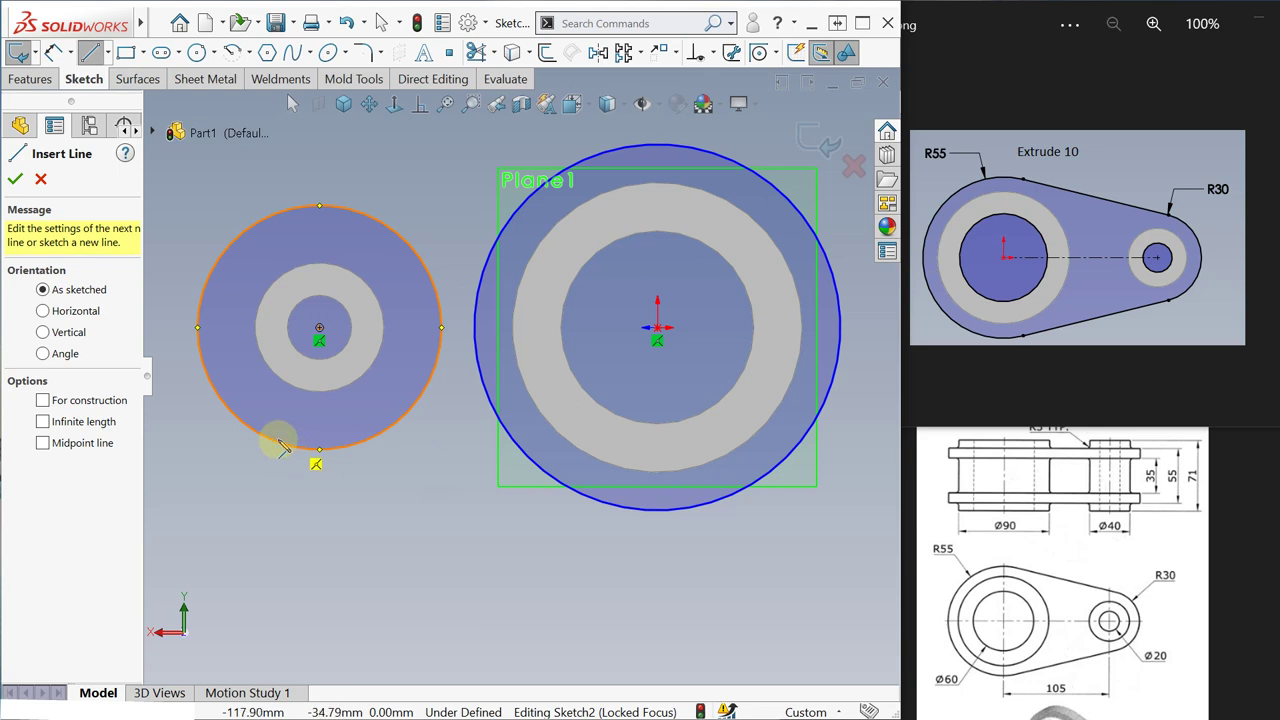
pyautogui.click(286, 447)
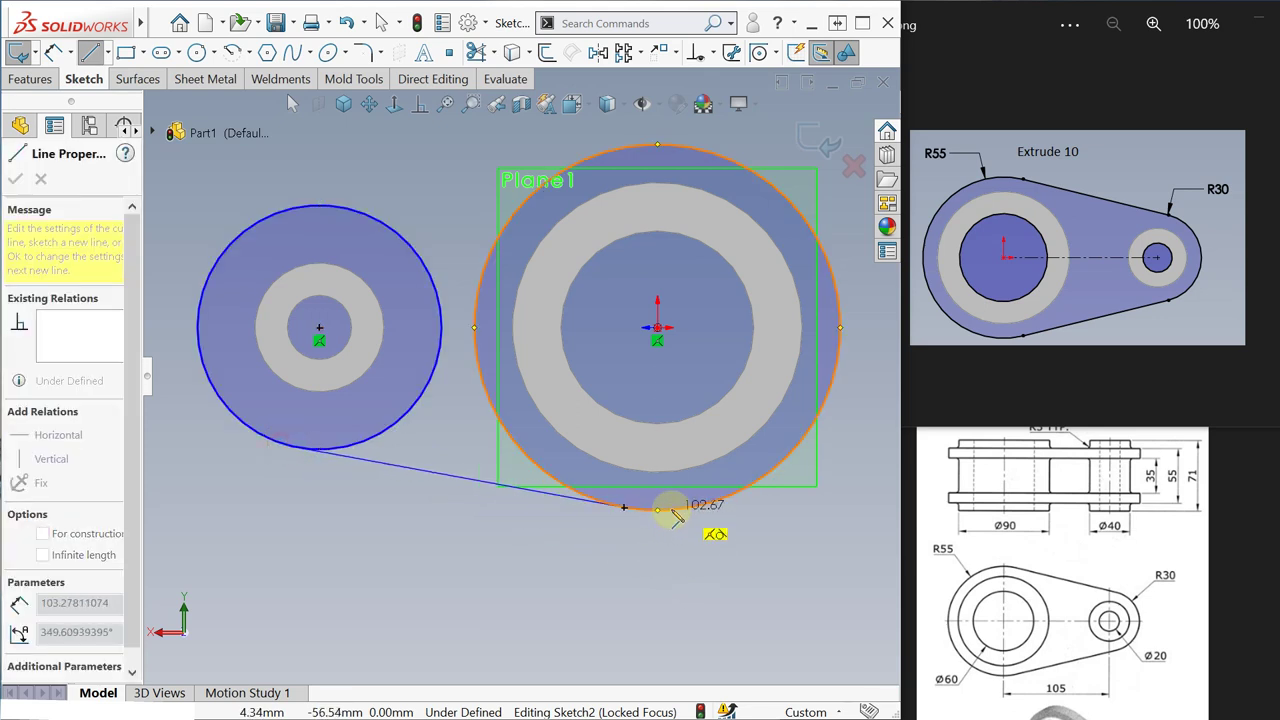
pyautogui.click(668, 510)
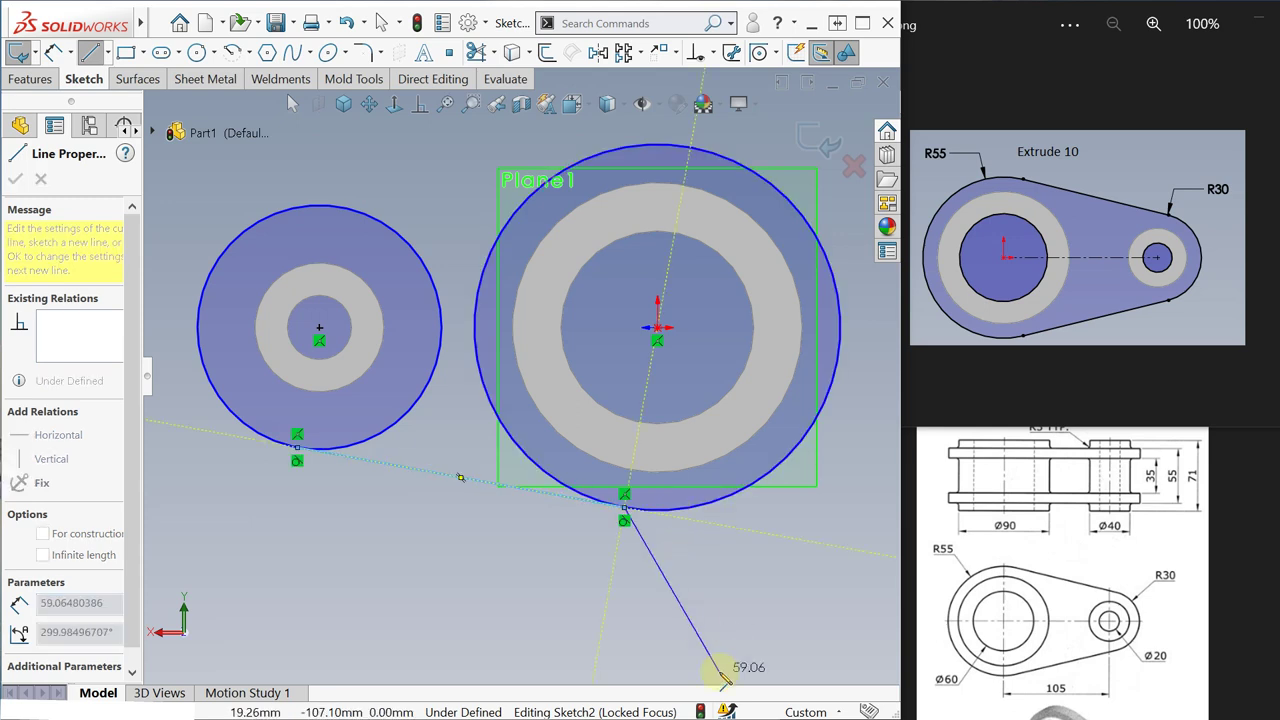
pyautogui.press('Escape')
pyautogui.press('Escape')
pyautogui.press('Escape')
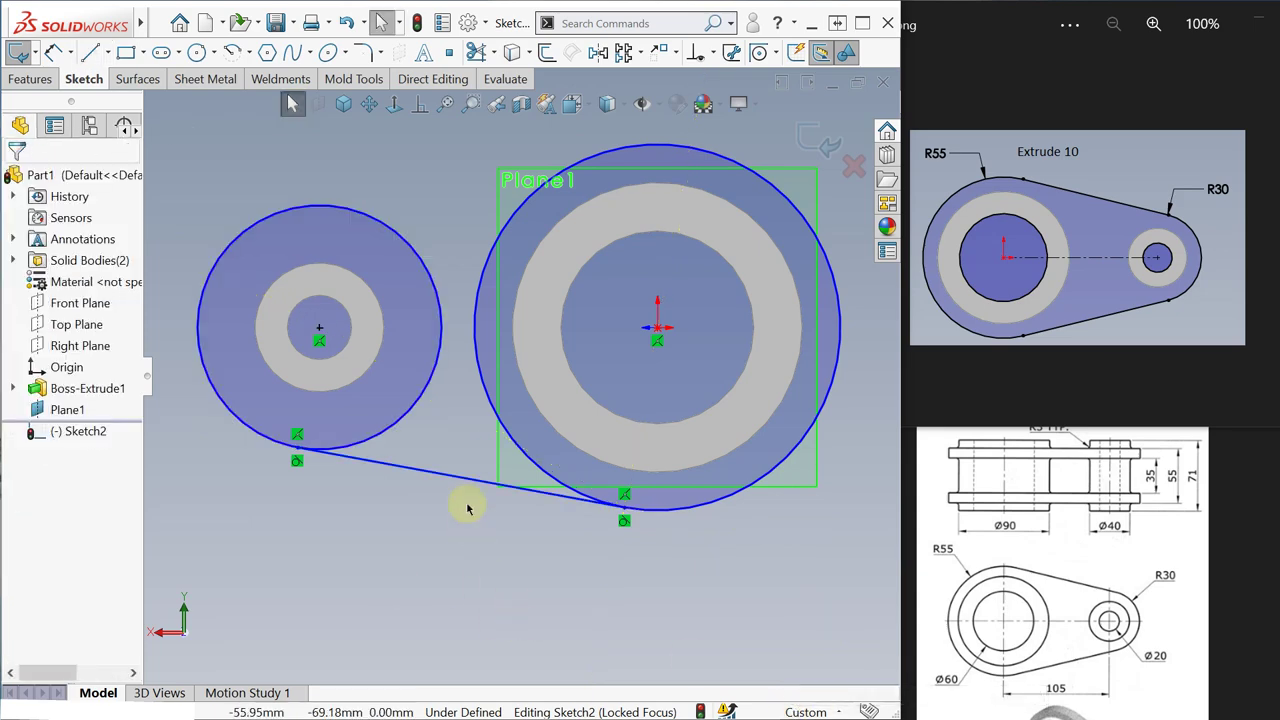
pyautogui.scroll(-2, 460, 510)
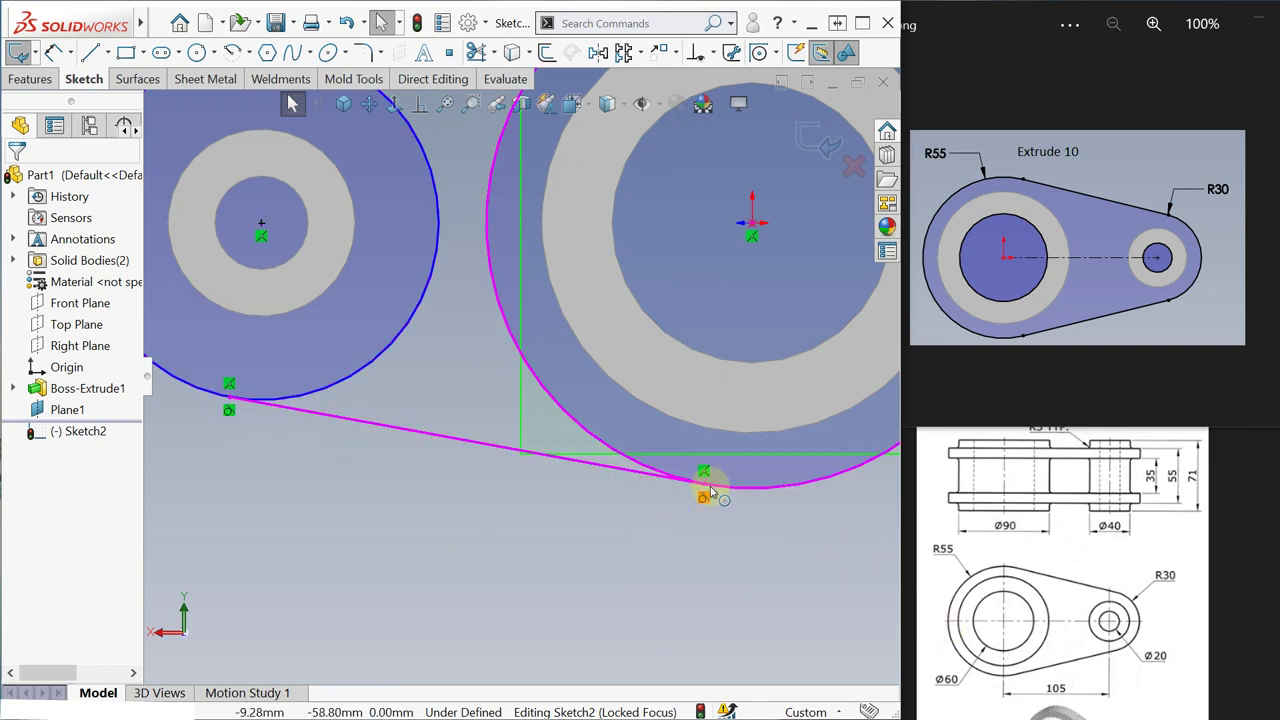
pyautogui.press('f')
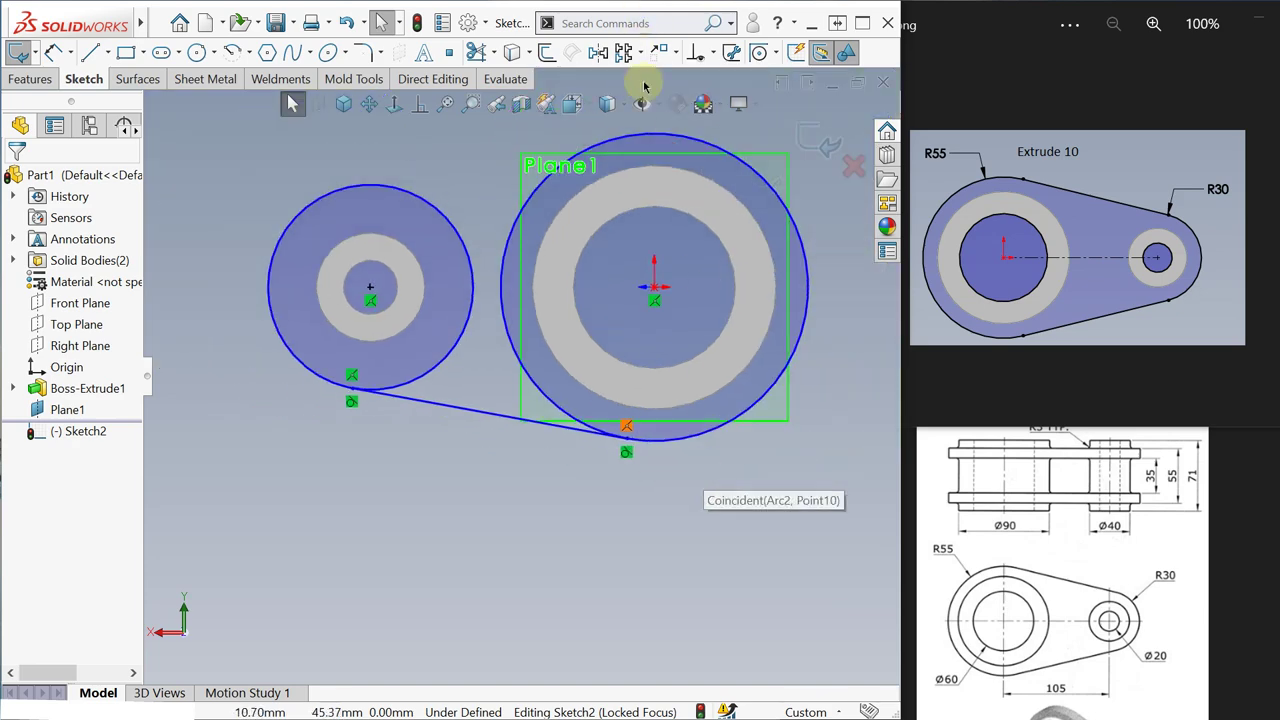
pyautogui.scroll(2, 660, 210)
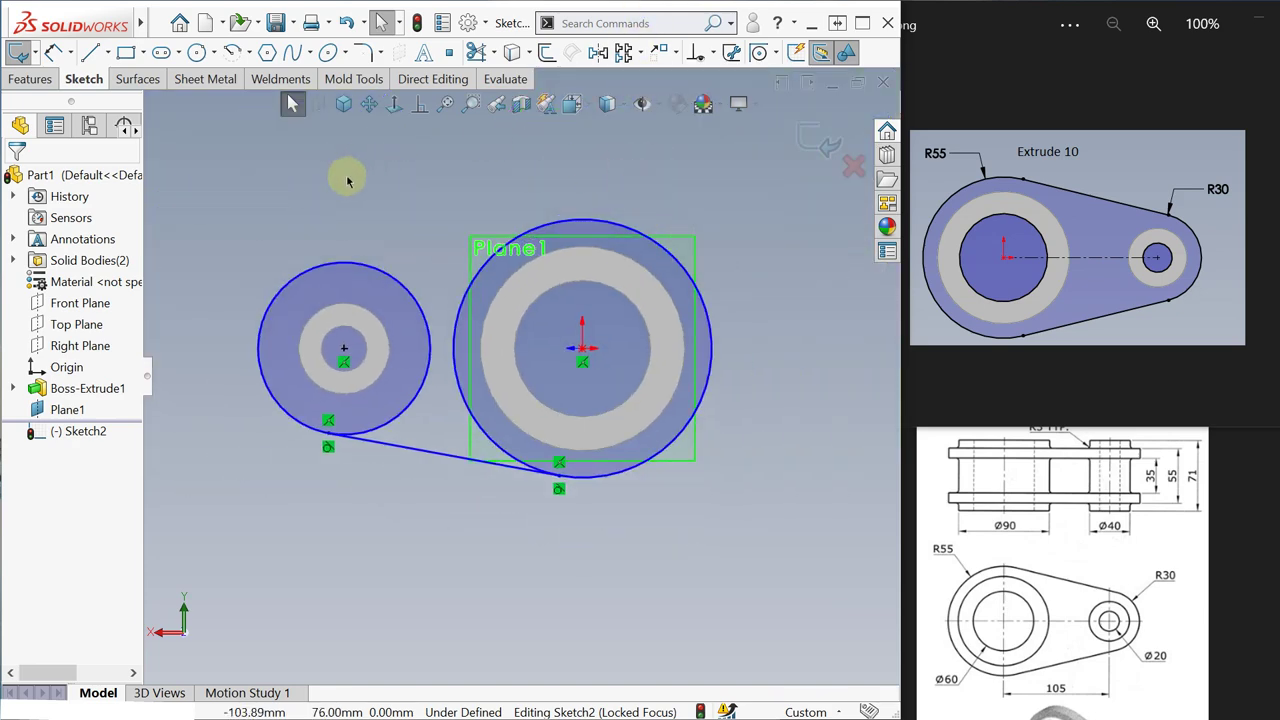
# Step: Draw a second line tangent to the tops of the small and large circles
pyautogui.press('s')
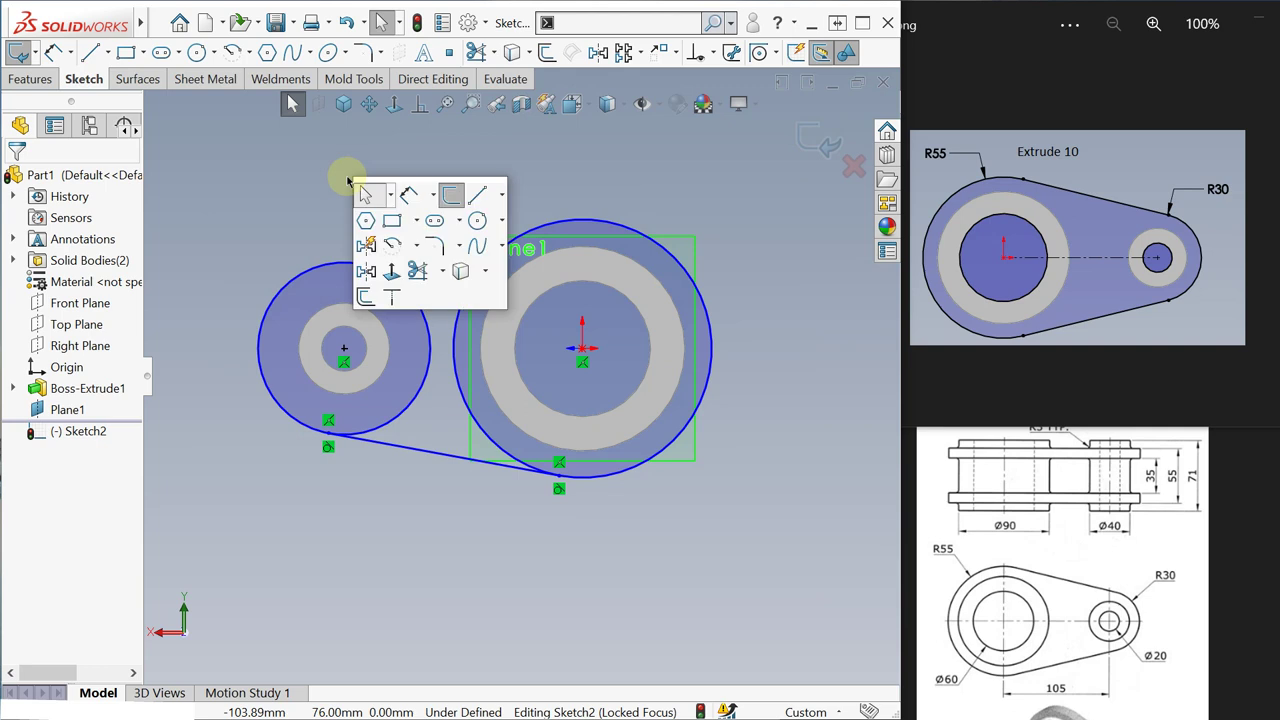
pyautogui.click(476, 194)
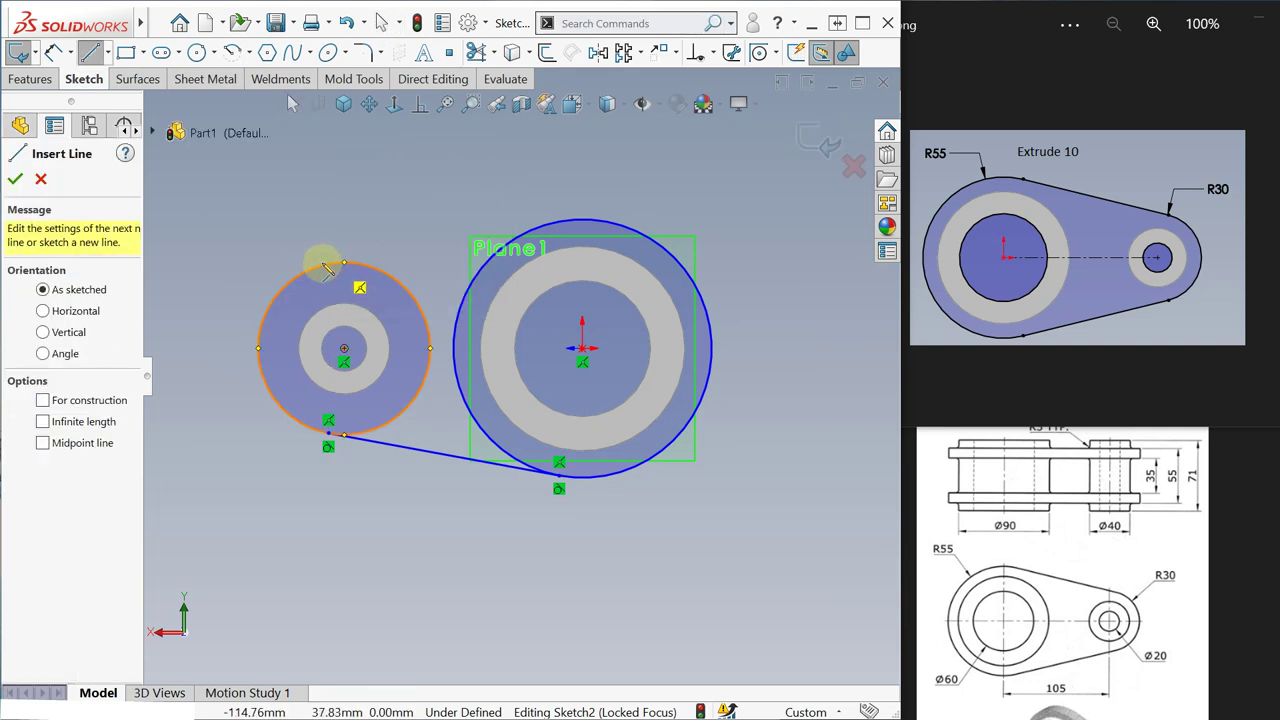
pyautogui.click(325, 265)
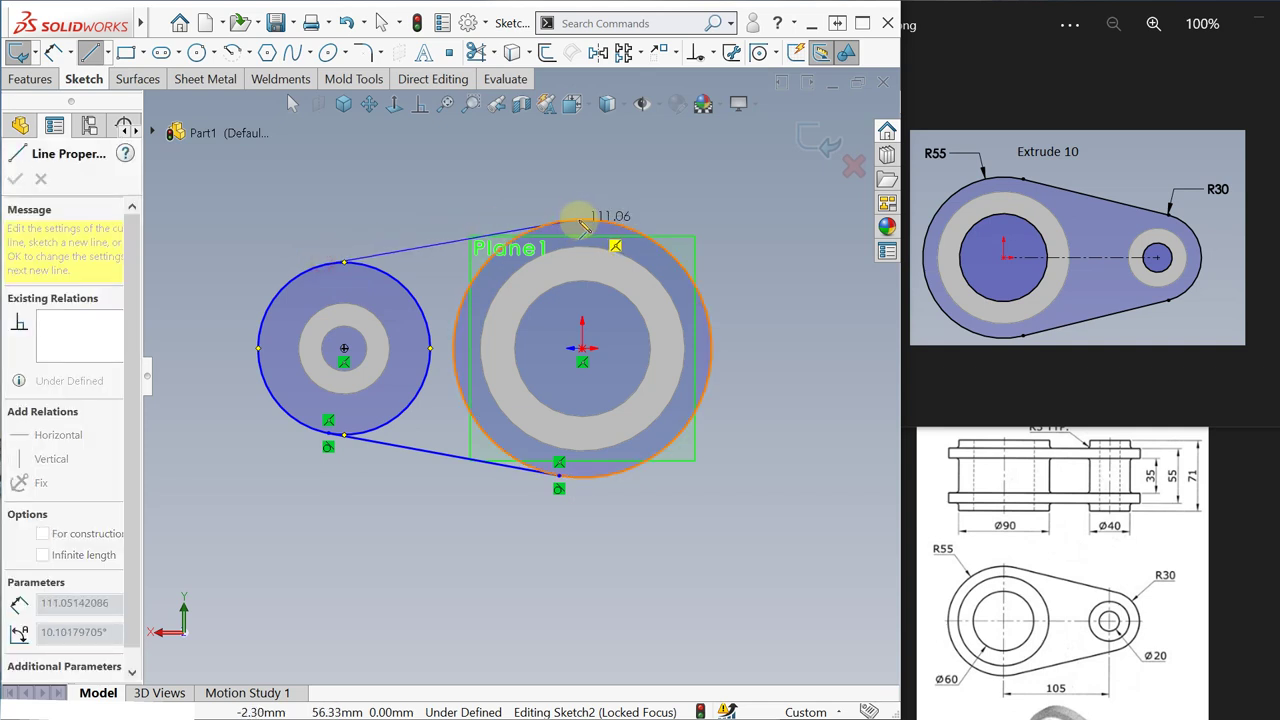
pyautogui.click(583, 221)
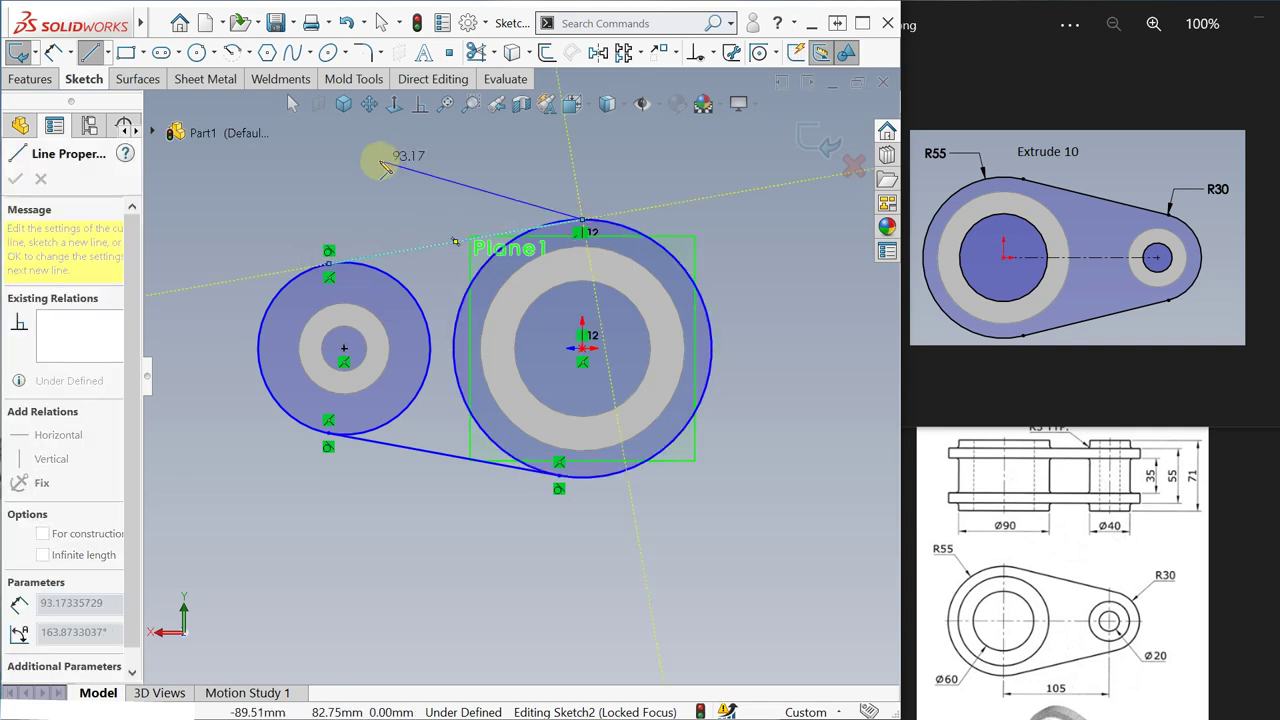
pyautogui.press('Escape')
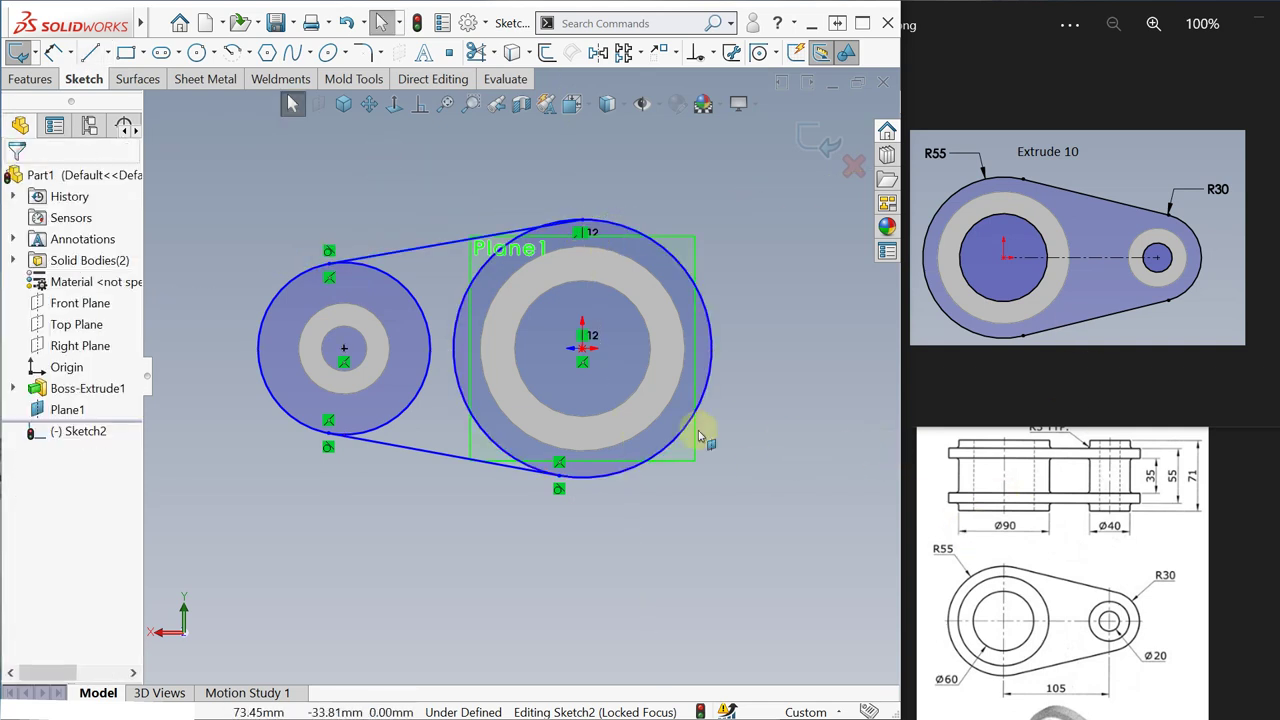
pyautogui.scroll(3, 606, 560)
pyautogui.scroll(-2, 602, 487)
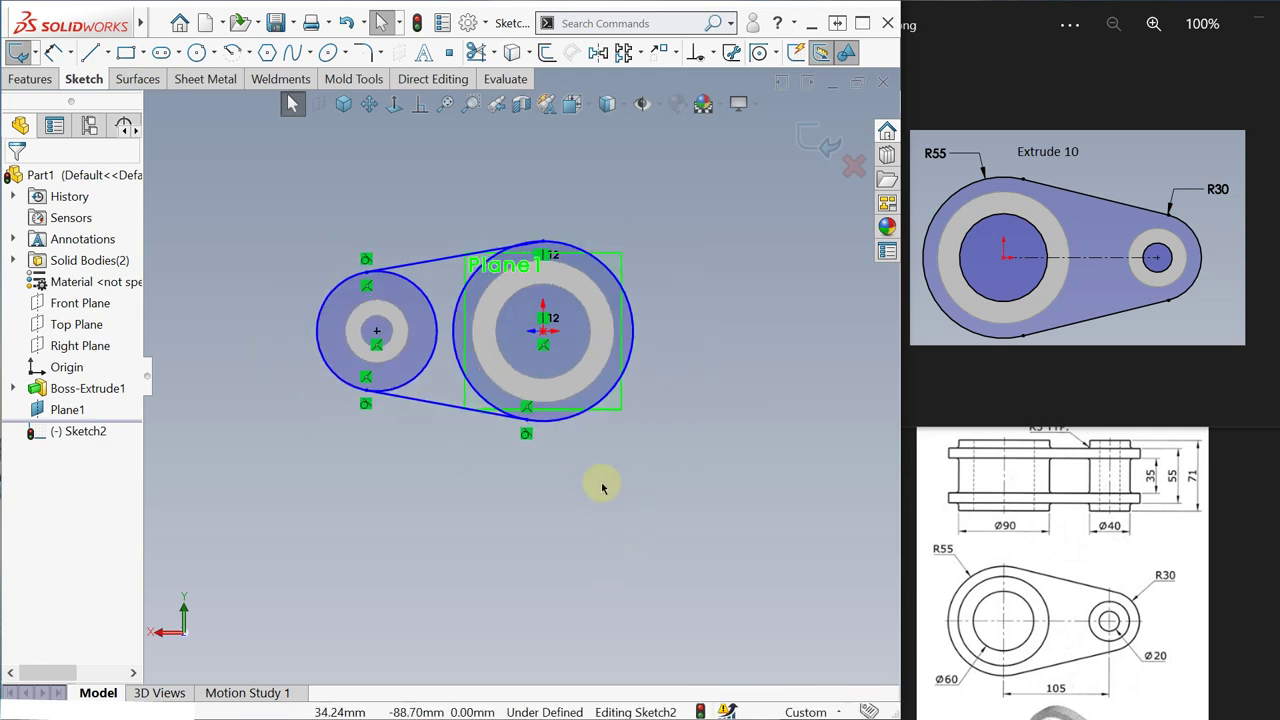
pyautogui.scroll(-2, 602, 487)
pyautogui.scroll(2, 602, 487)
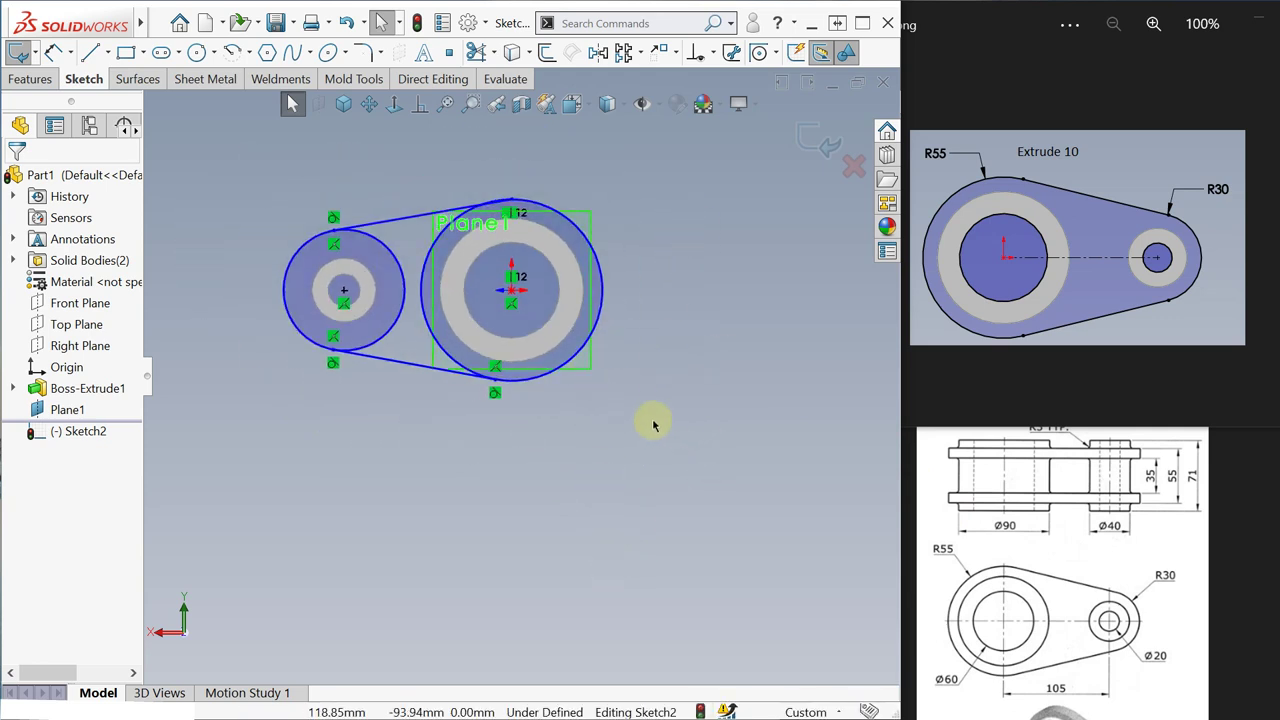
pyautogui.scroll(-3, 540, 440)
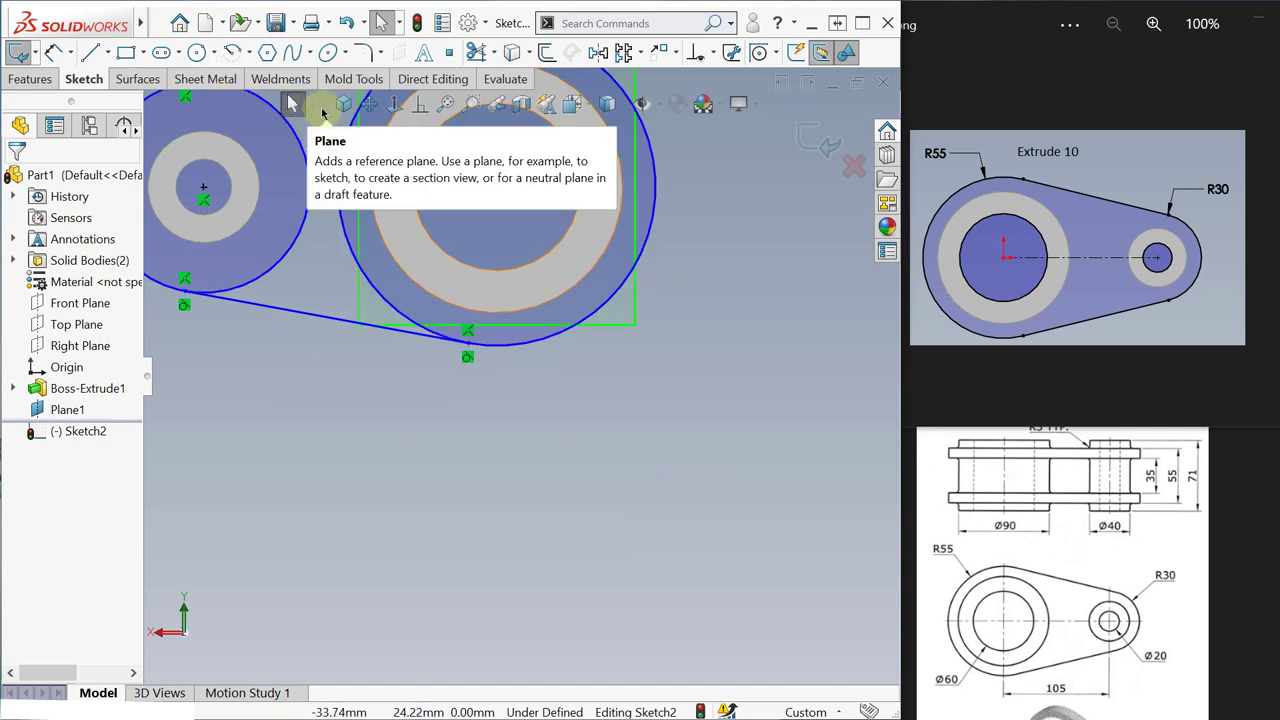
pyautogui.keyDown('ctrl'); pyautogui.moveTo(414, 290); pyautogui.dragTo(540, 546, button='middle'); pyautogui.keyUp('ctrl')
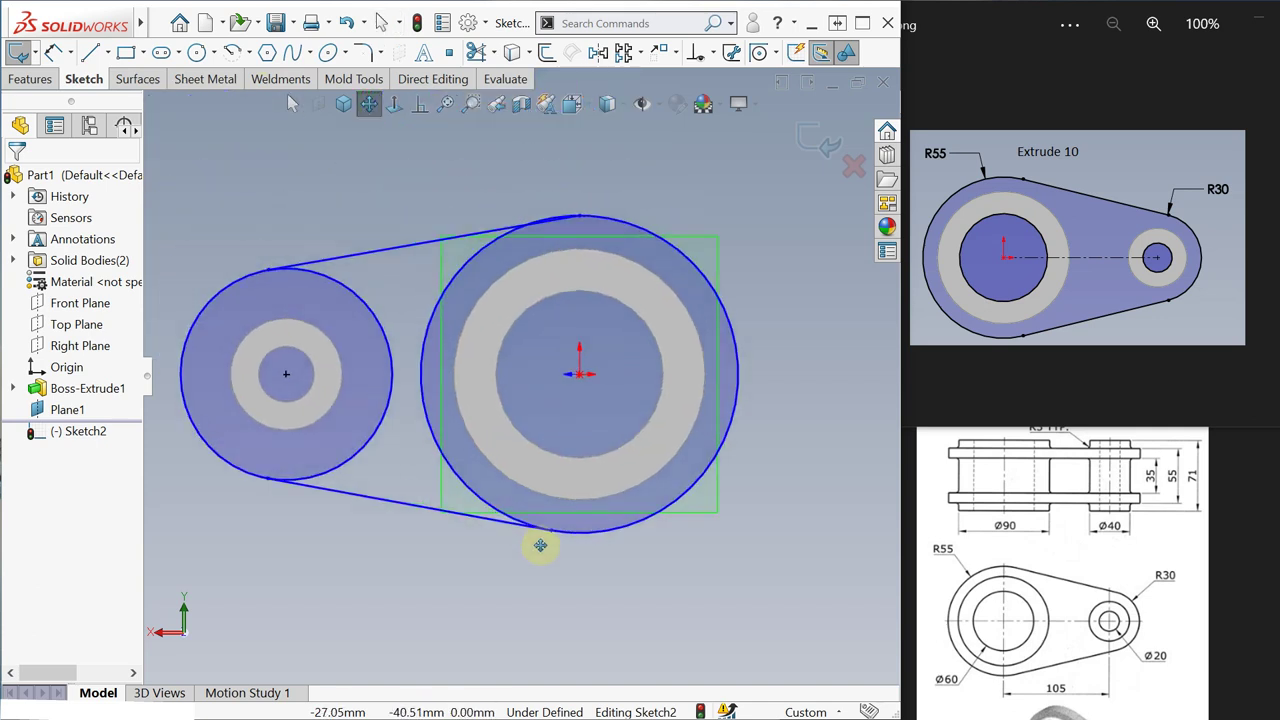
# Step: Power-trim away the inner arcs of both circles between the two tangent lines
pyautogui.press('Escape')
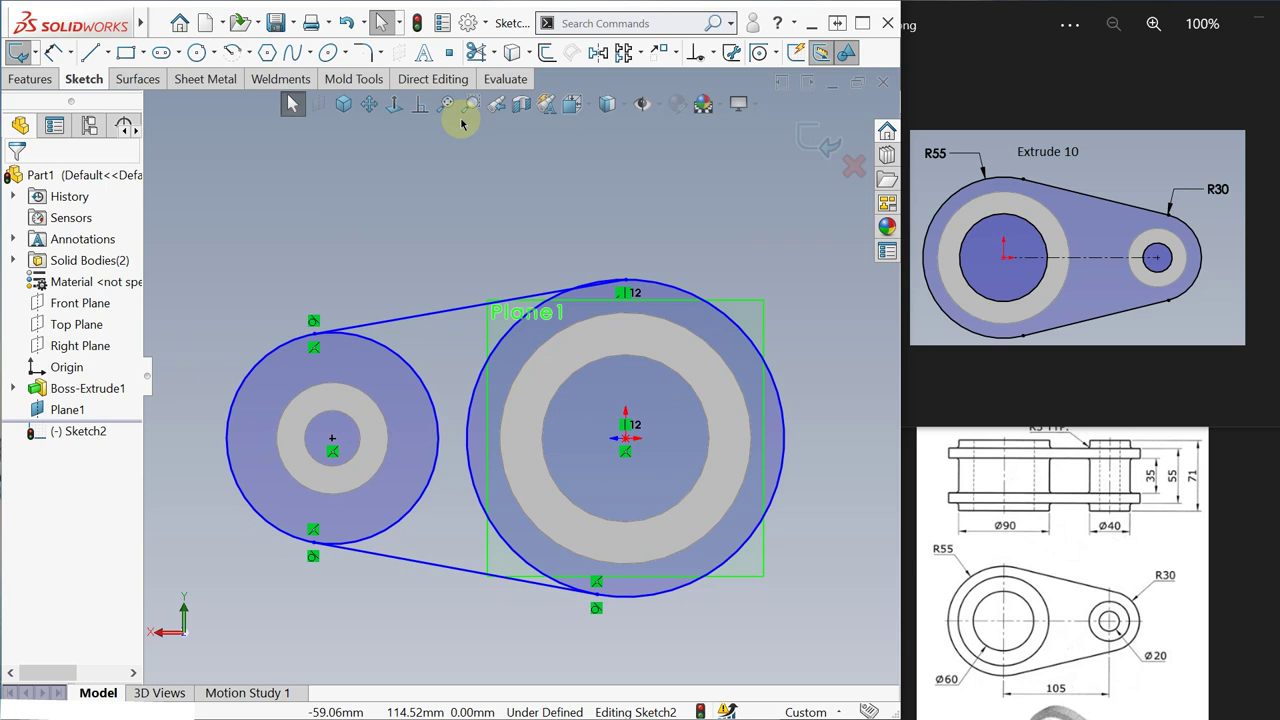
pyautogui.press('s')
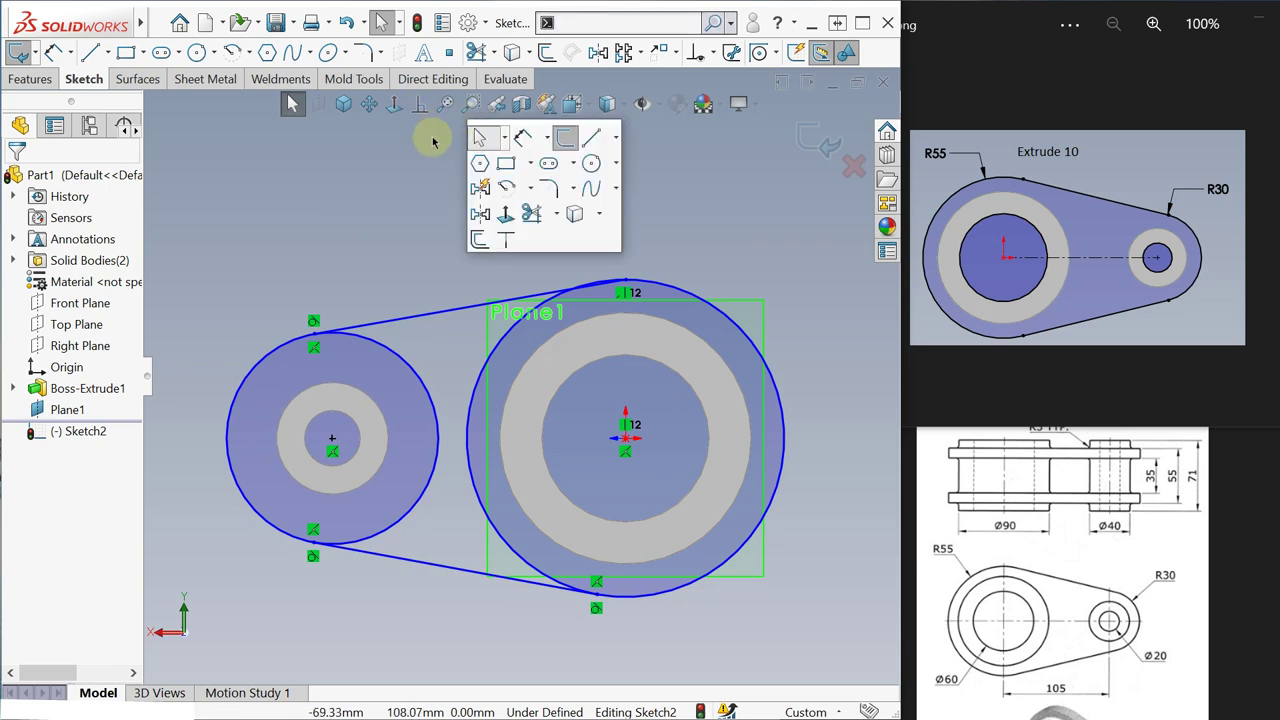
pyautogui.click(530, 214)
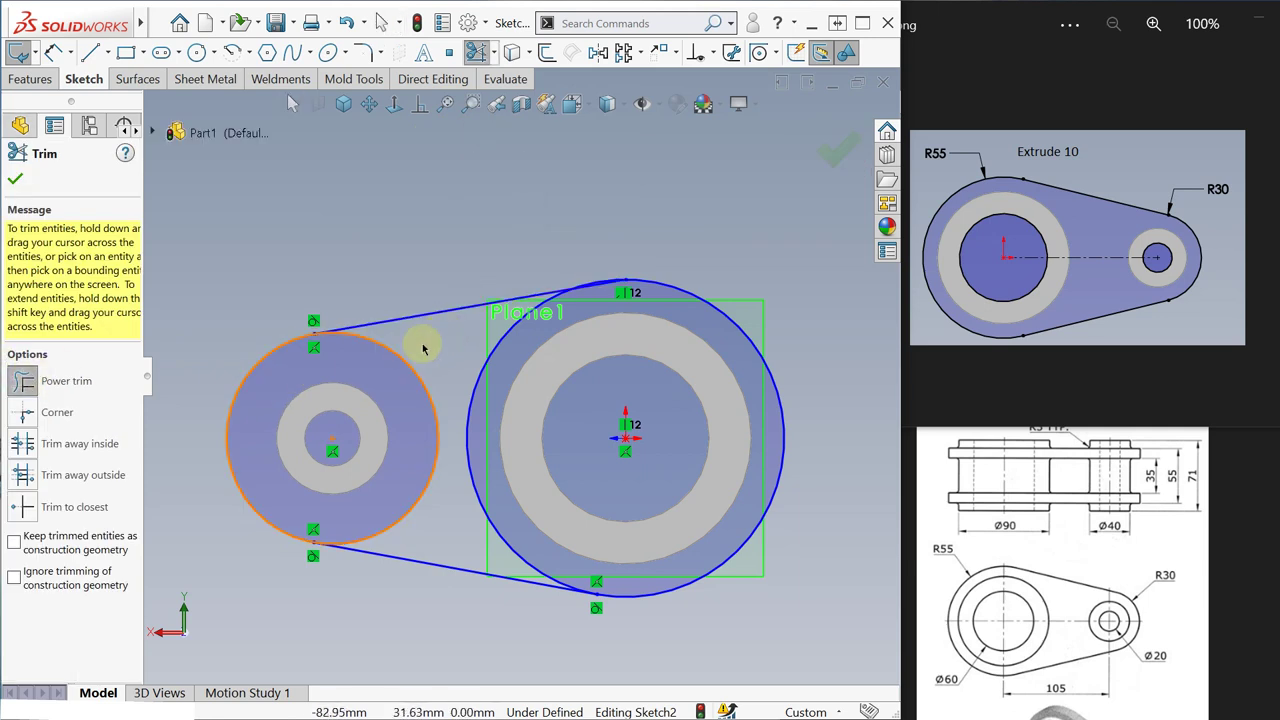
pyautogui.moveTo(423, 337); pyautogui.dragTo(390, 393)
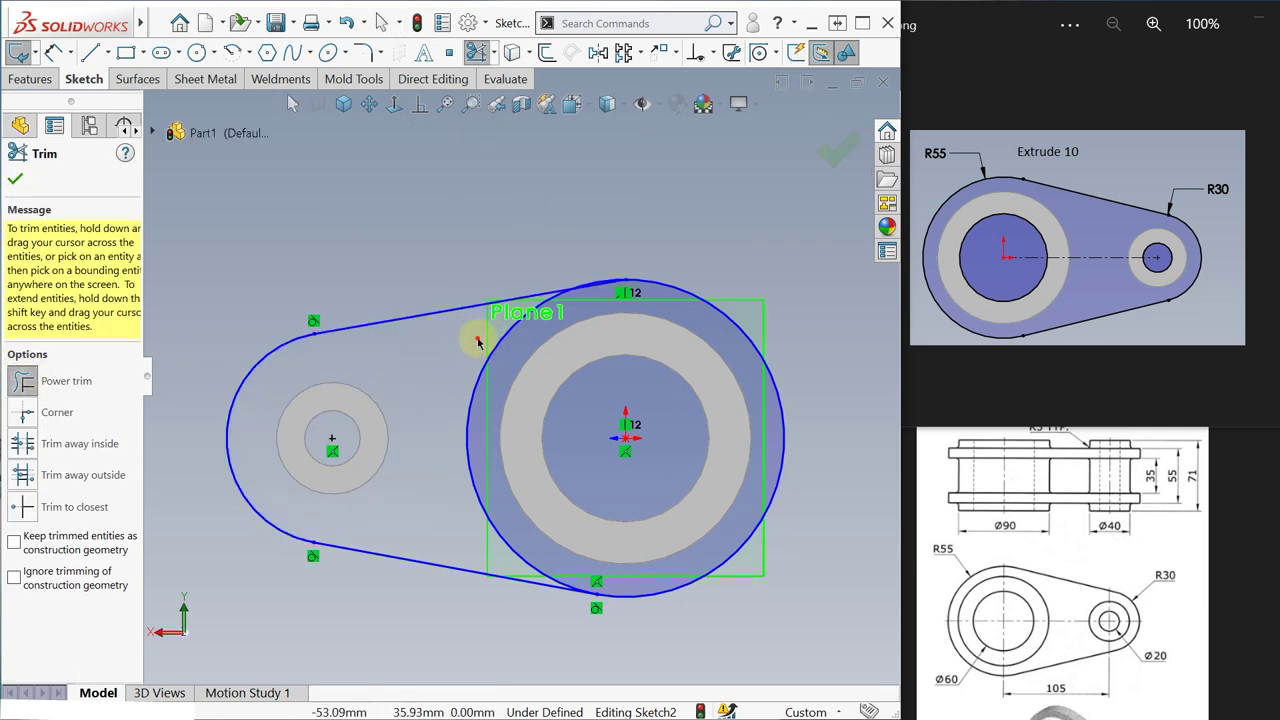
pyautogui.moveTo(478, 342); pyautogui.dragTo(491, 366)
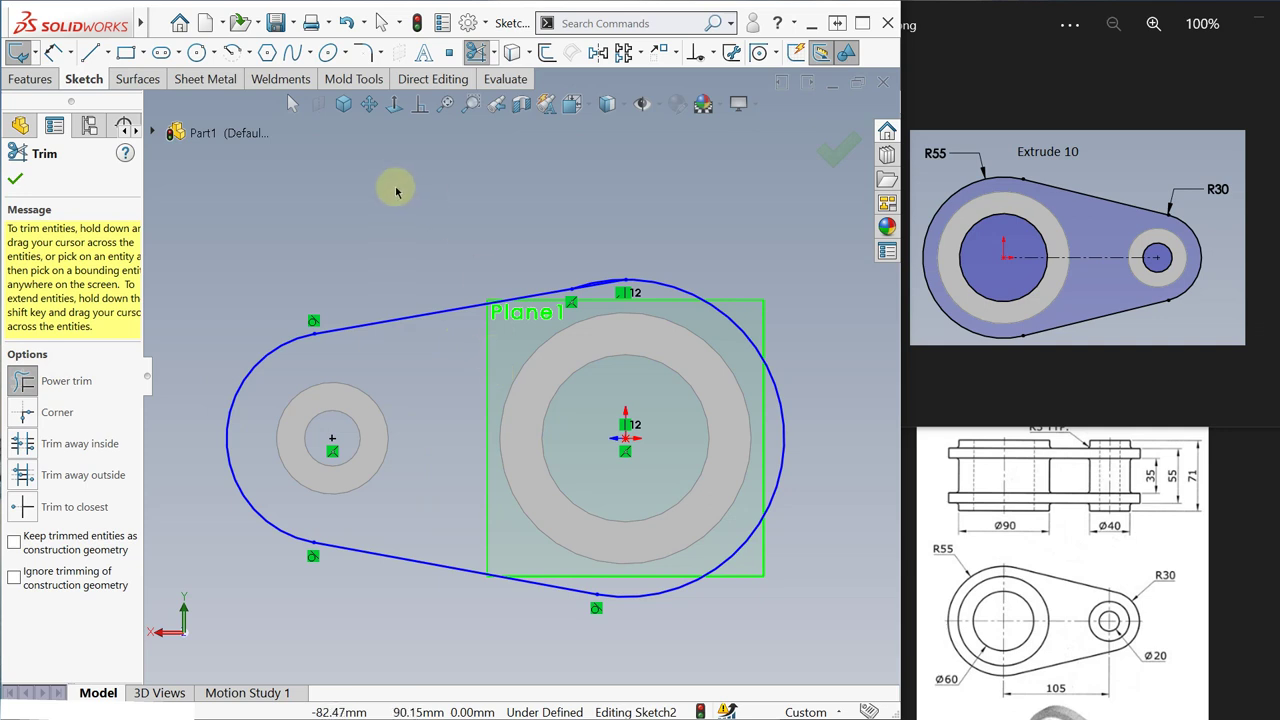
pyautogui.press('s')
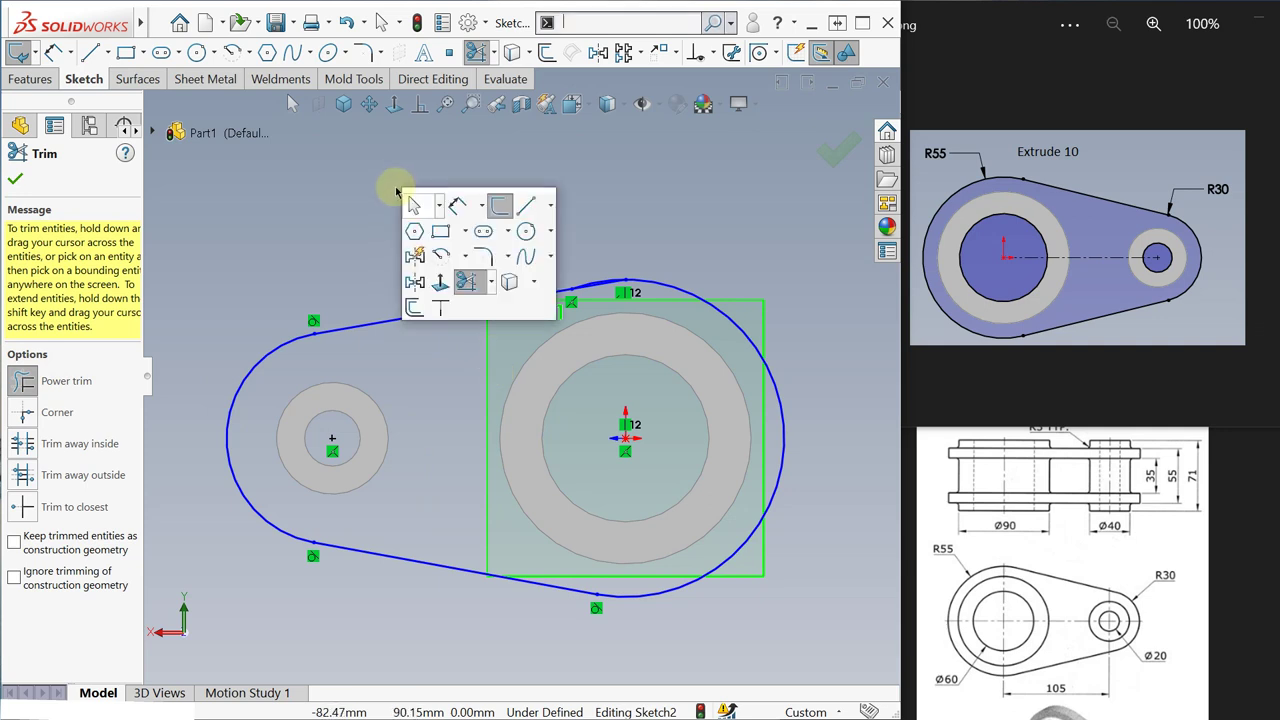
pyautogui.click(465, 214)
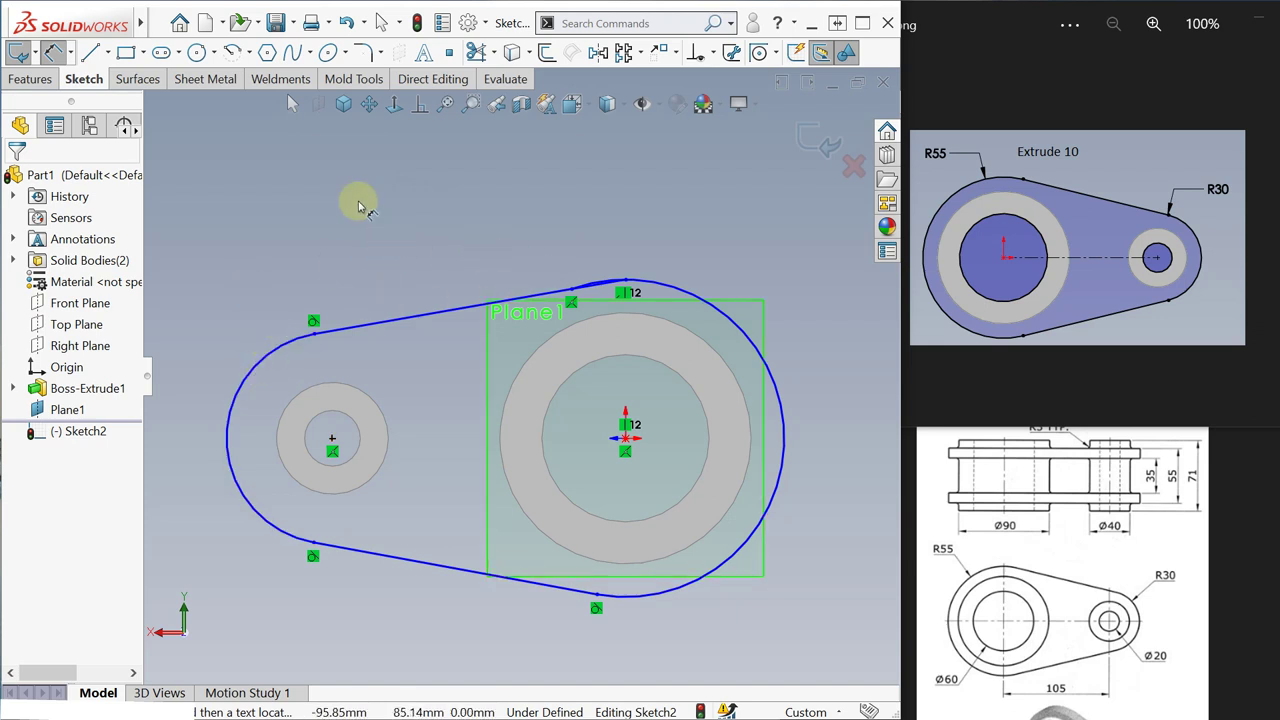
# Step: Add a Tangent relation between the upper line and the large end arc
pyautogui.press('Escape')
pyautogui.scroll(-2, 662, 330)
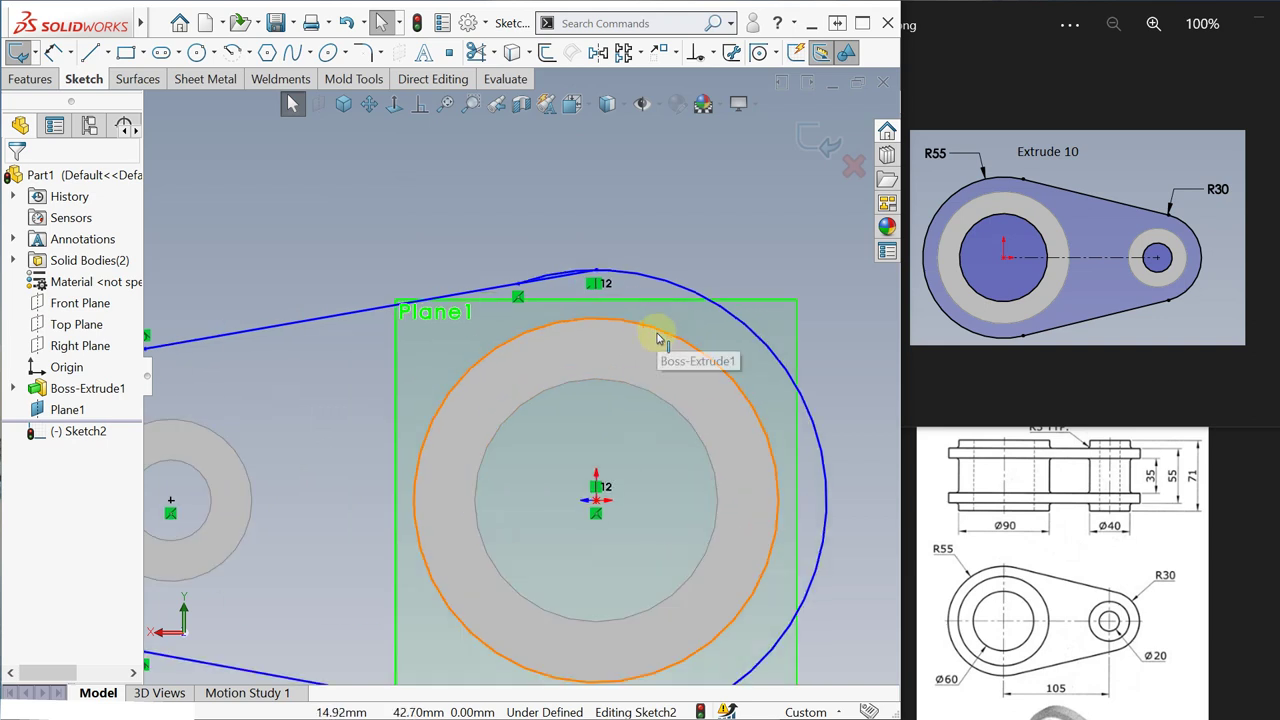
pyautogui.scroll(-2, 658, 338)
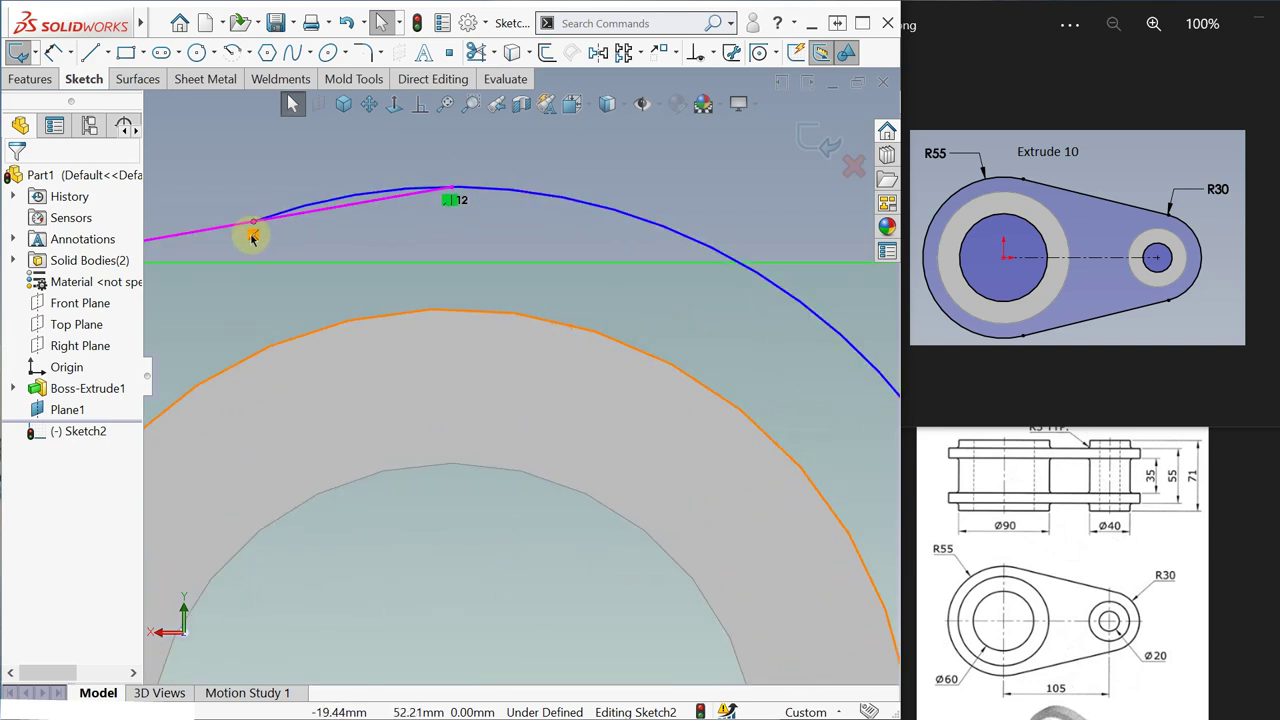
pyautogui.hotkey('ctrl', '8')
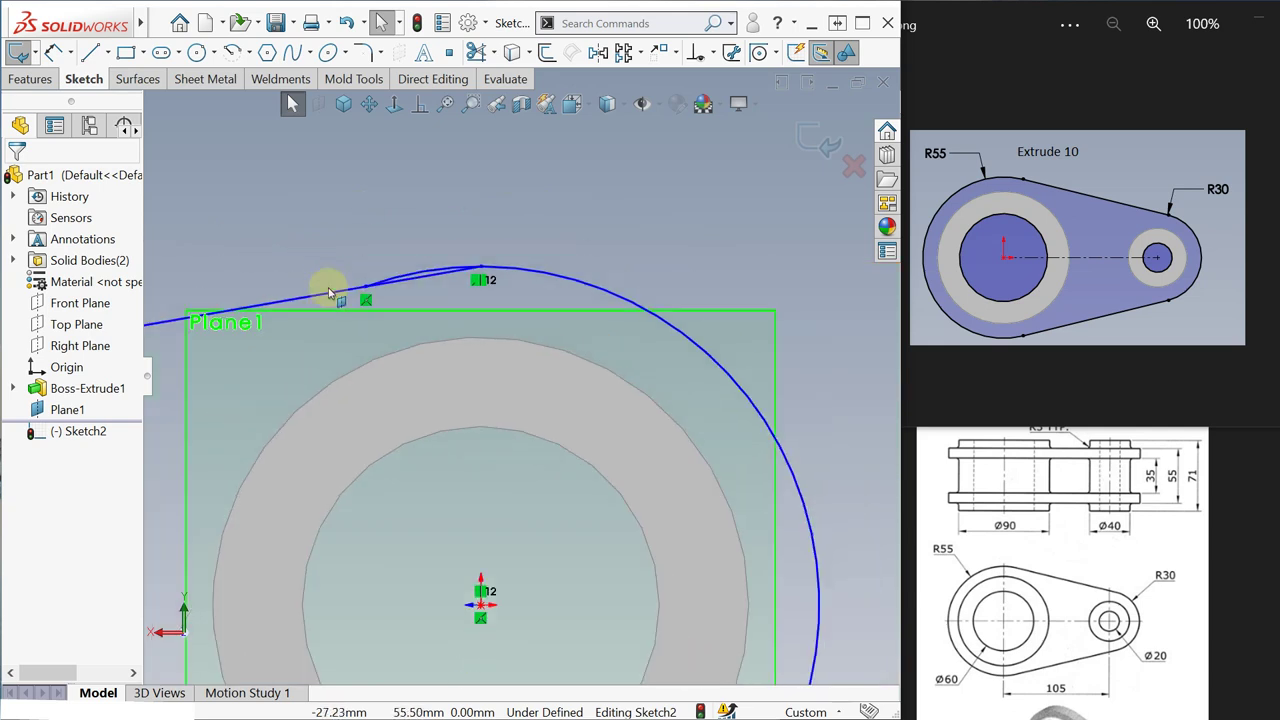
pyautogui.scroll(-3, 456, 366)
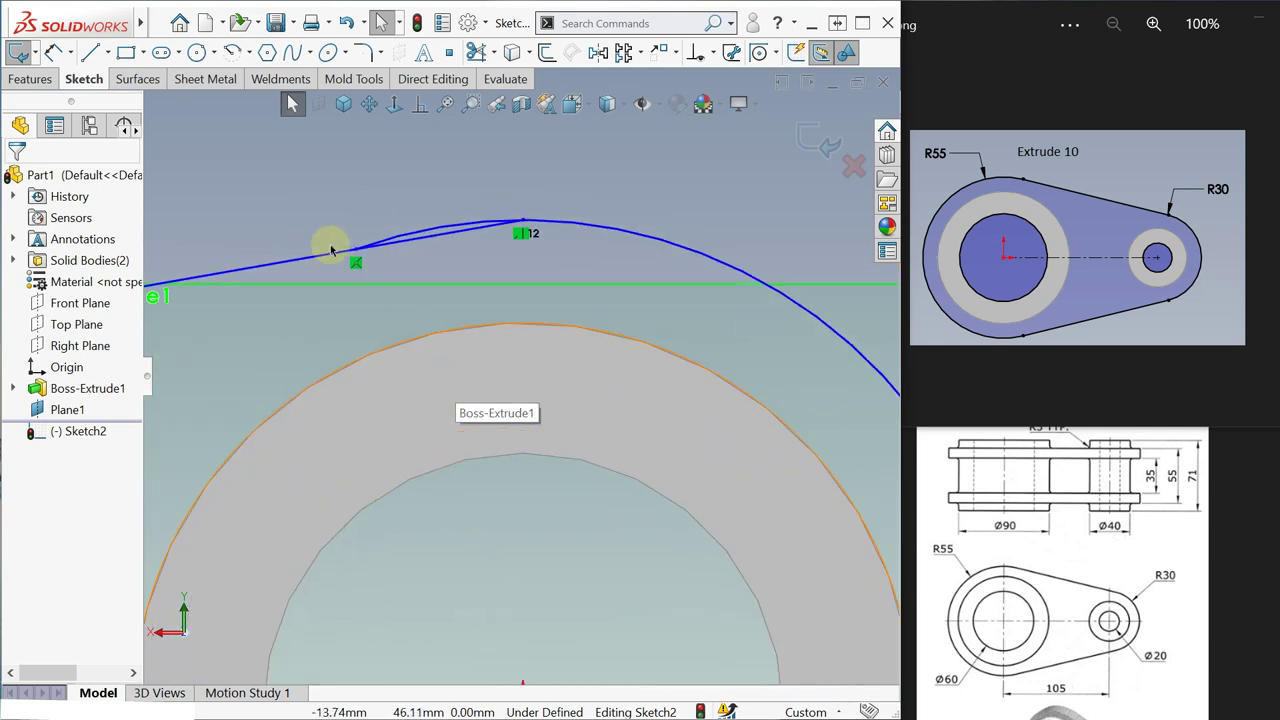
pyautogui.click(261, 270)
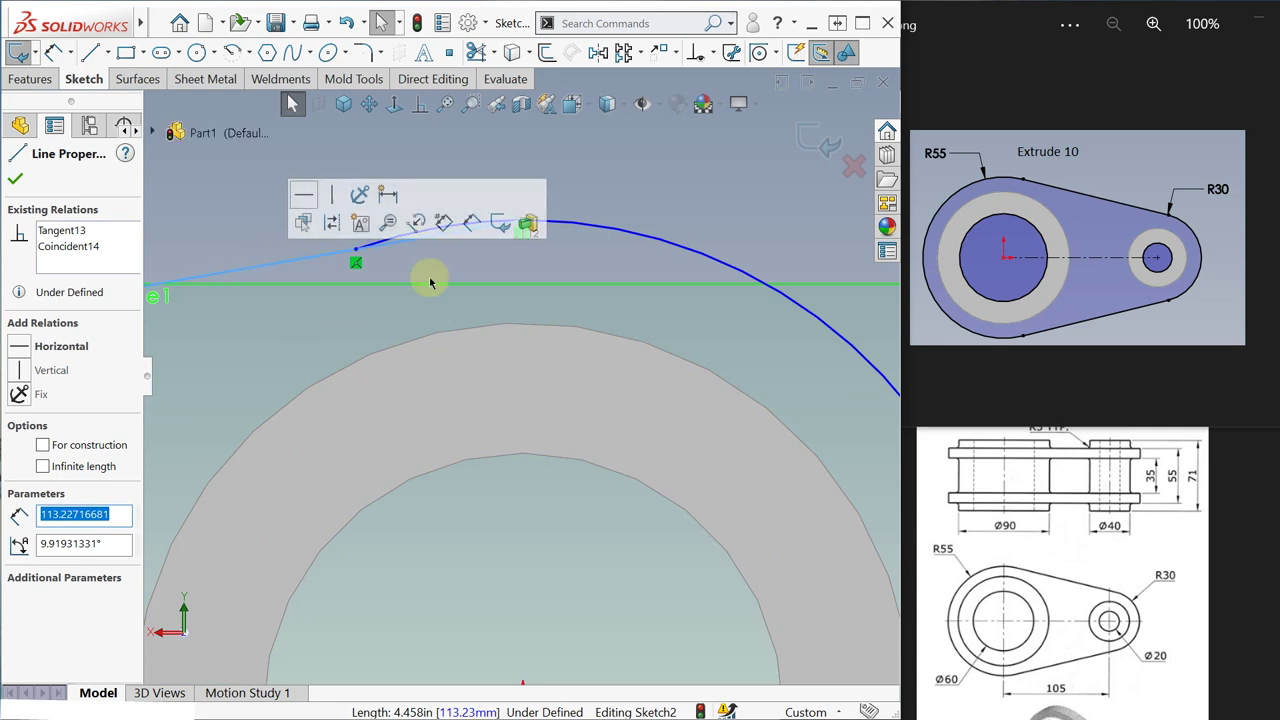
pyautogui.click(598, 230)
pyautogui.keyDown('ctrl'); pyautogui.click(415, 222); pyautogui.keyUp('ctrl')
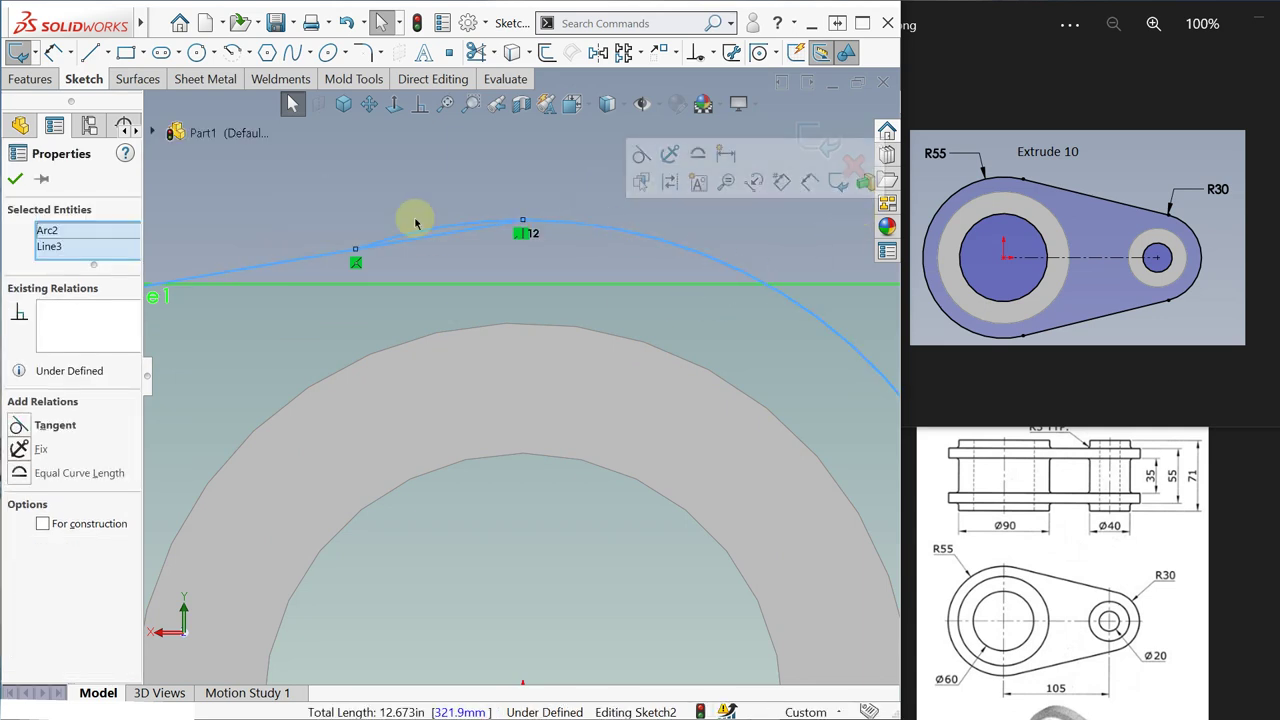
pyautogui.click(18, 428)
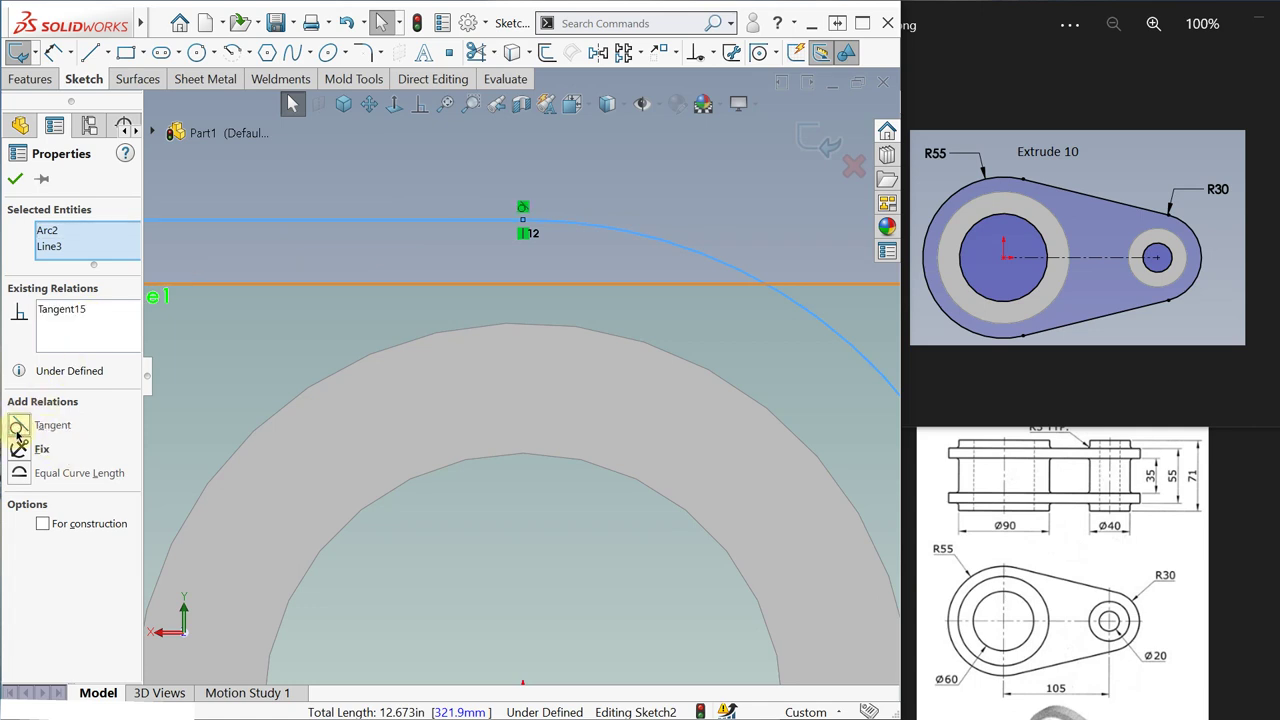
pyautogui.click(22, 183)
pyautogui.scroll(5, 494, 449)
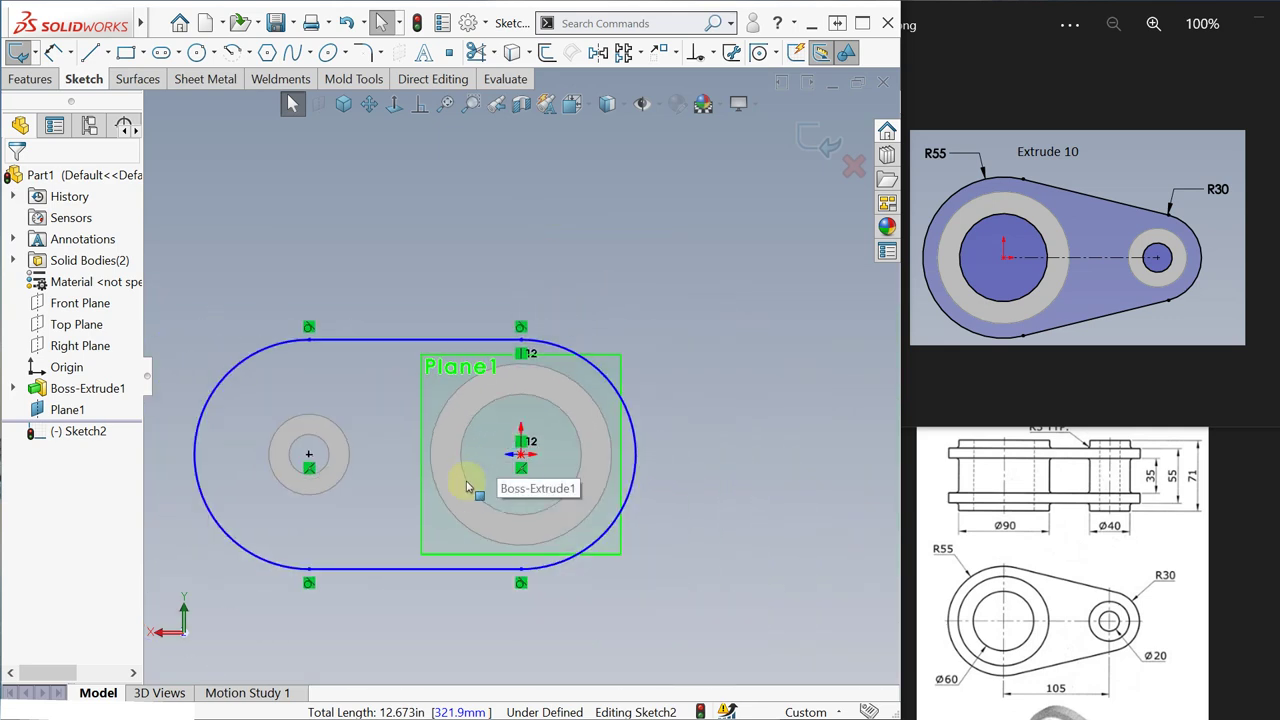
# Step: Undo the last change, close the relation panel, and view the outline Normal To
pyautogui.scroll(2, 466, 488)
pyautogui.moveTo(666, 243)
pyautogui.mouseDown(button='middle')
pyautogui.moveTo(654, 293)
pyautogui.moveTo(689, 211)
pyautogui.moveTo(627, 257)
pyautogui.mouseUp(button='middle')
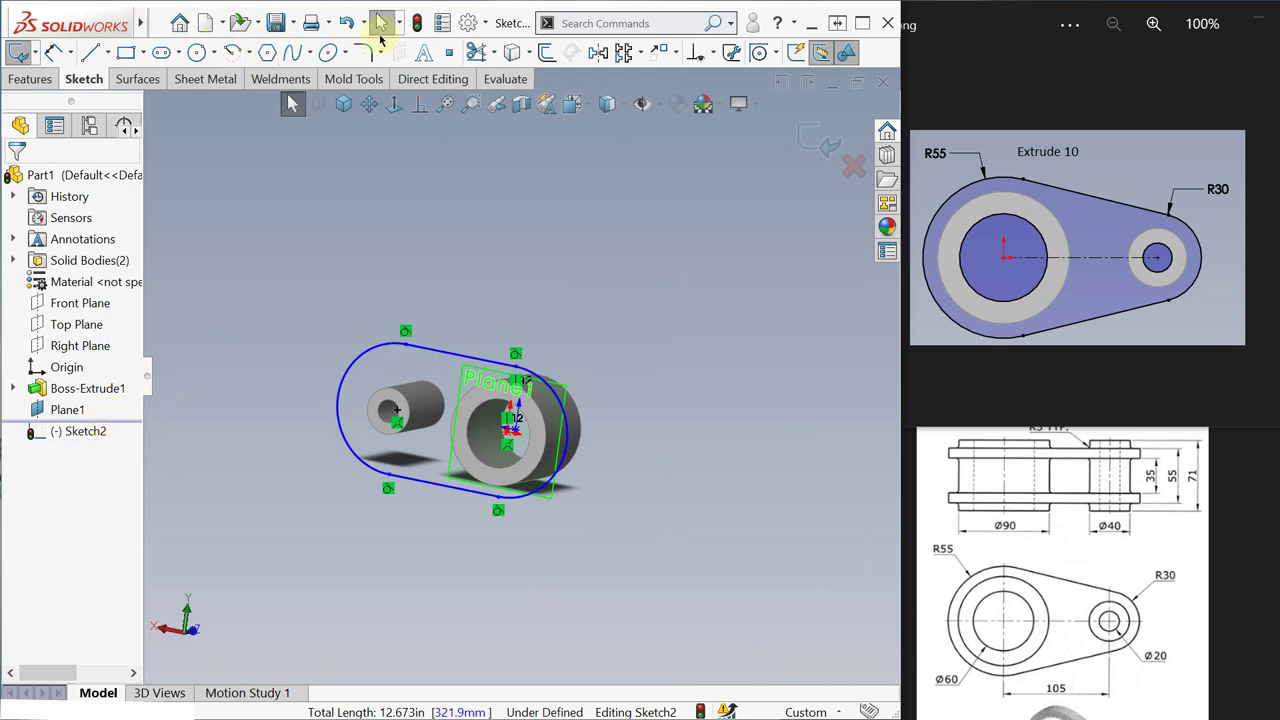
pyautogui.click(346, 21)
pyautogui.scroll(2, 486, 334)
pyautogui.moveTo(200, 295)
pyautogui.mouseDown(button='middle')
pyautogui.moveTo(214, 343)
pyautogui.moveTo(366, 283)
pyautogui.moveTo(277, 363)
pyautogui.mouseUp(button='middle')
pyautogui.click(18, 181)
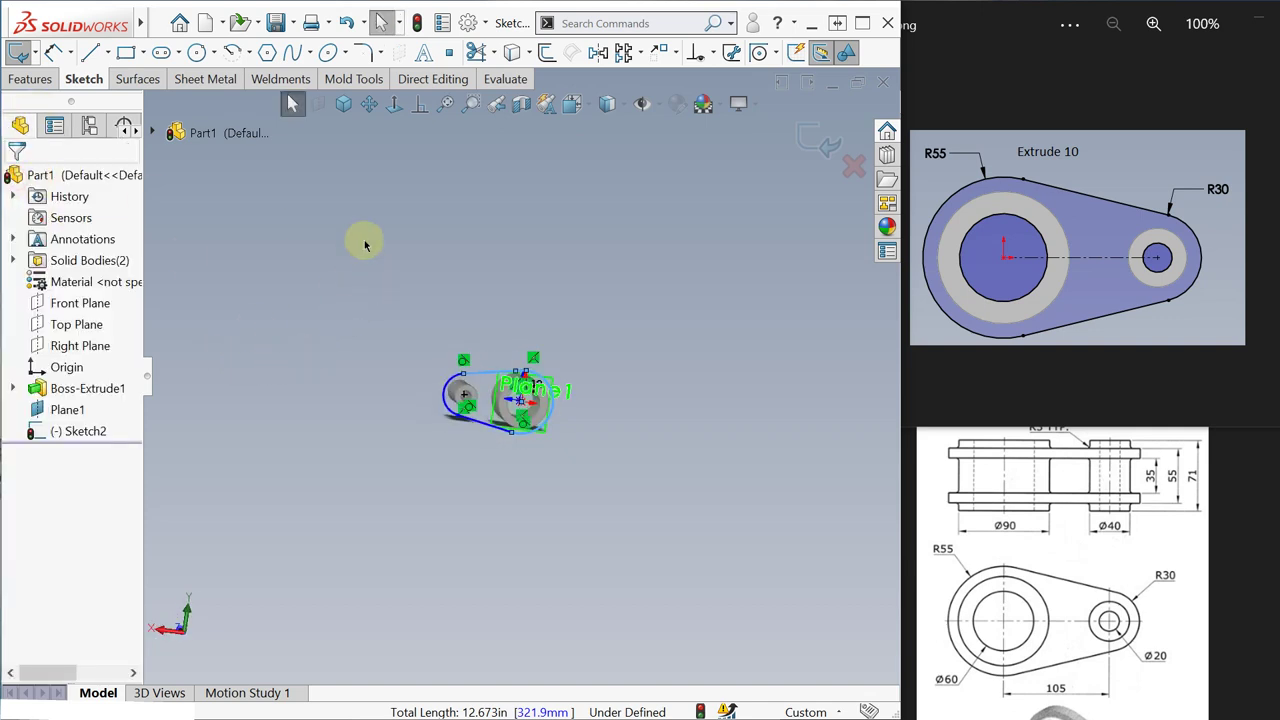
pyautogui.scroll(-3, 393, 289)
pyautogui.scroll(3, 732, 438)
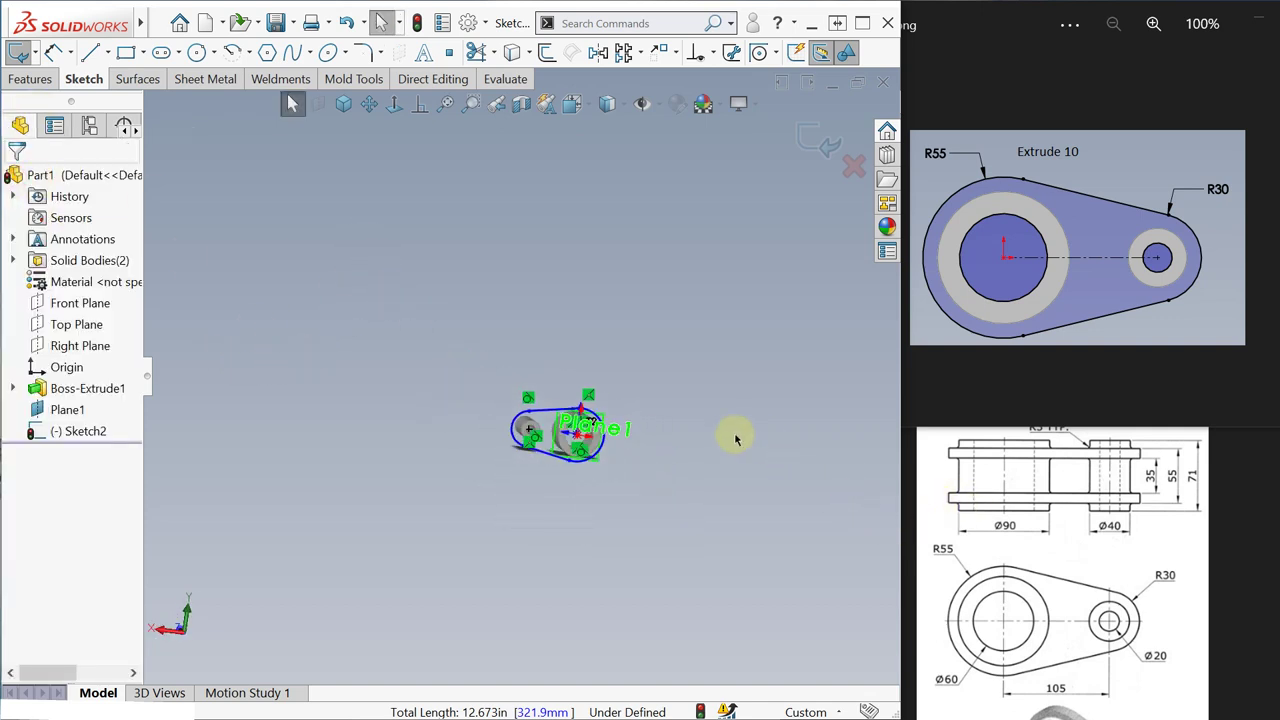
pyautogui.scroll(-3, 671, 451)
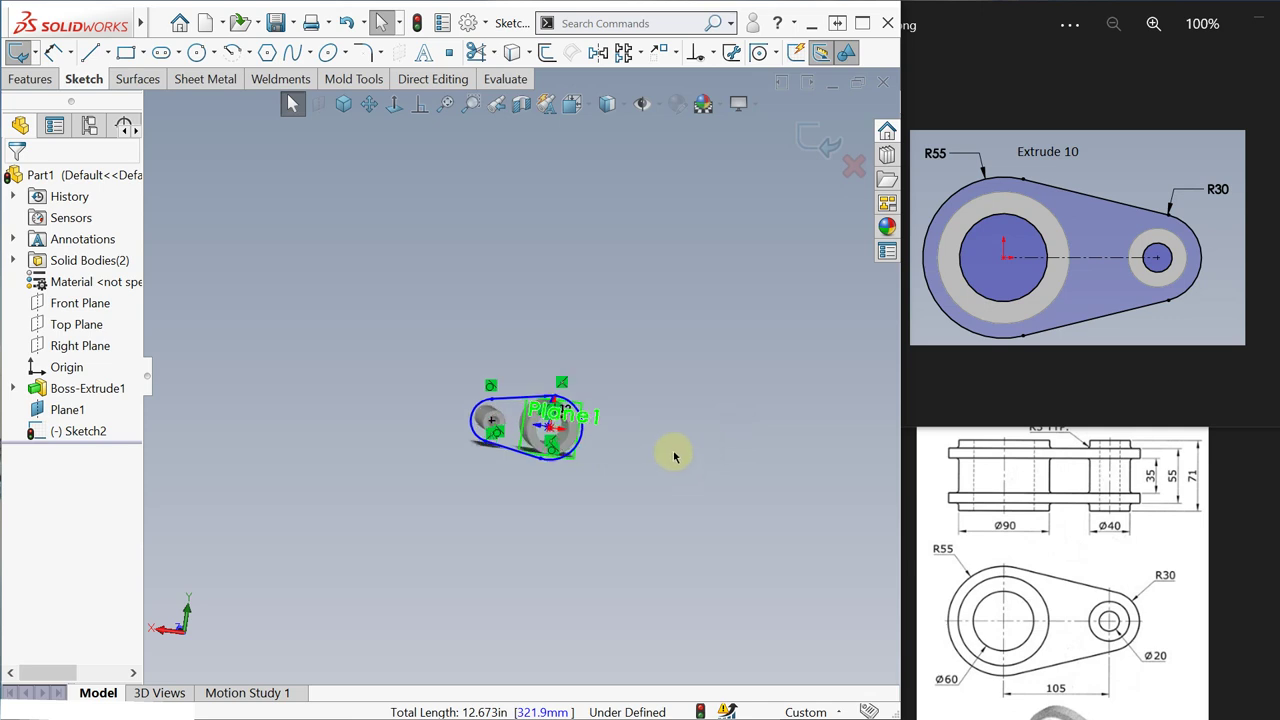
pyautogui.click(395, 108)
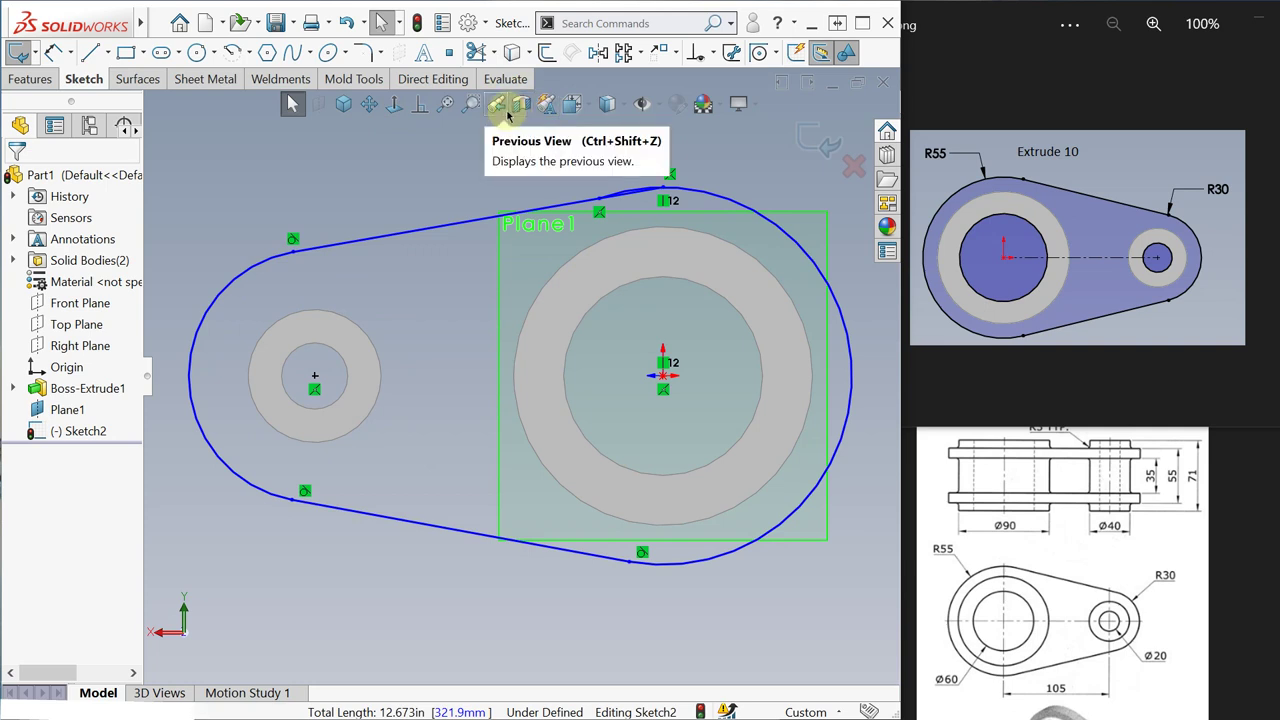
# Step: Dimension the small end arc with a 30 mm radius
pyautogui.press('s')
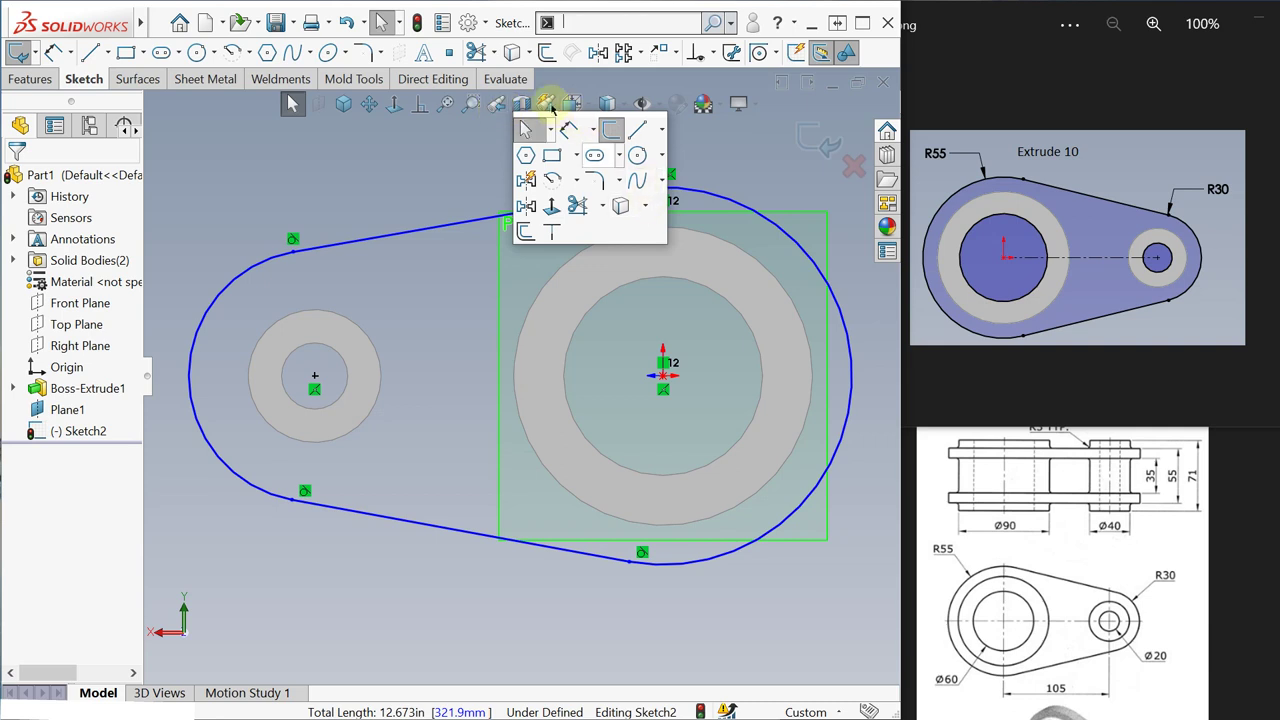
pyautogui.click(568, 130)
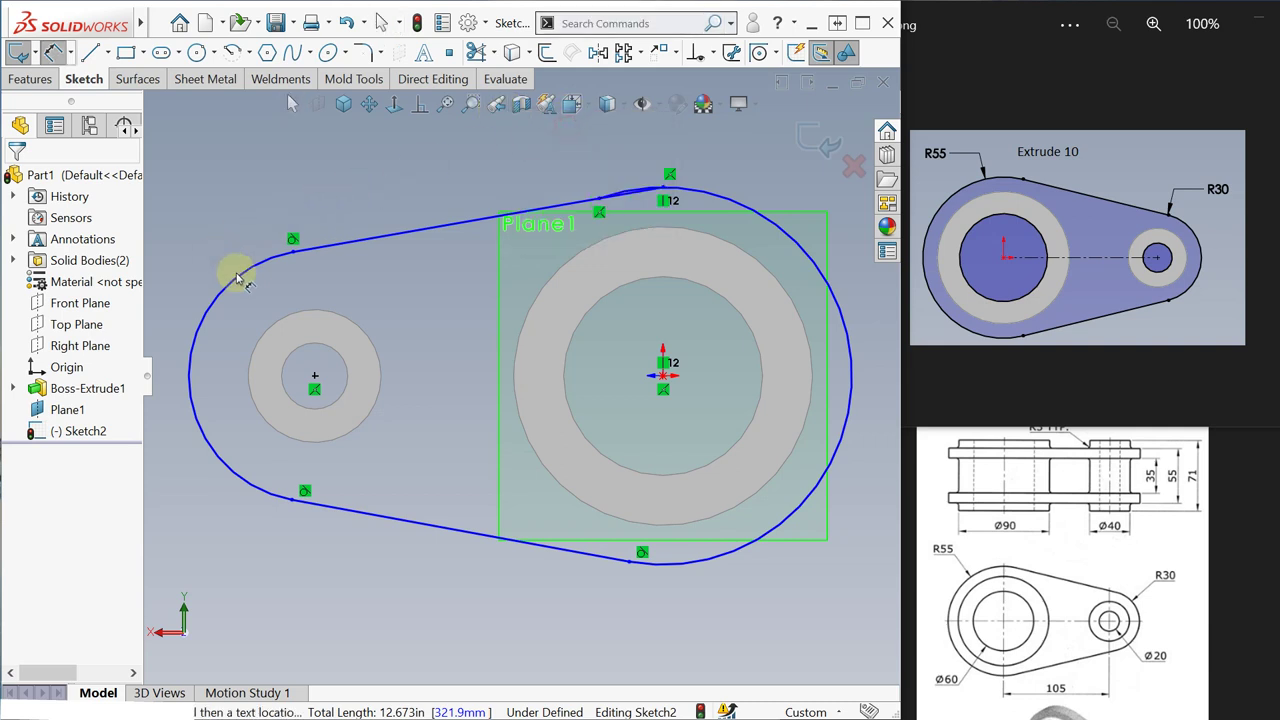
pyautogui.click(240, 280)
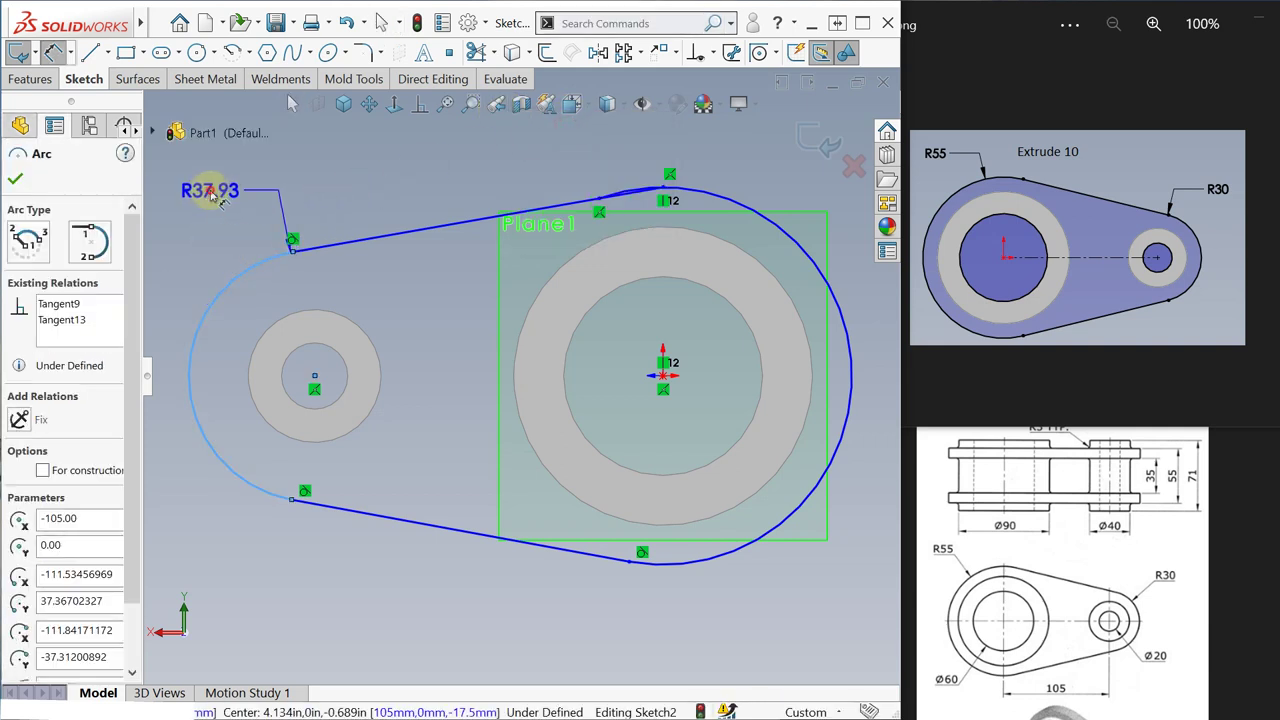
pyautogui.click(213, 196)
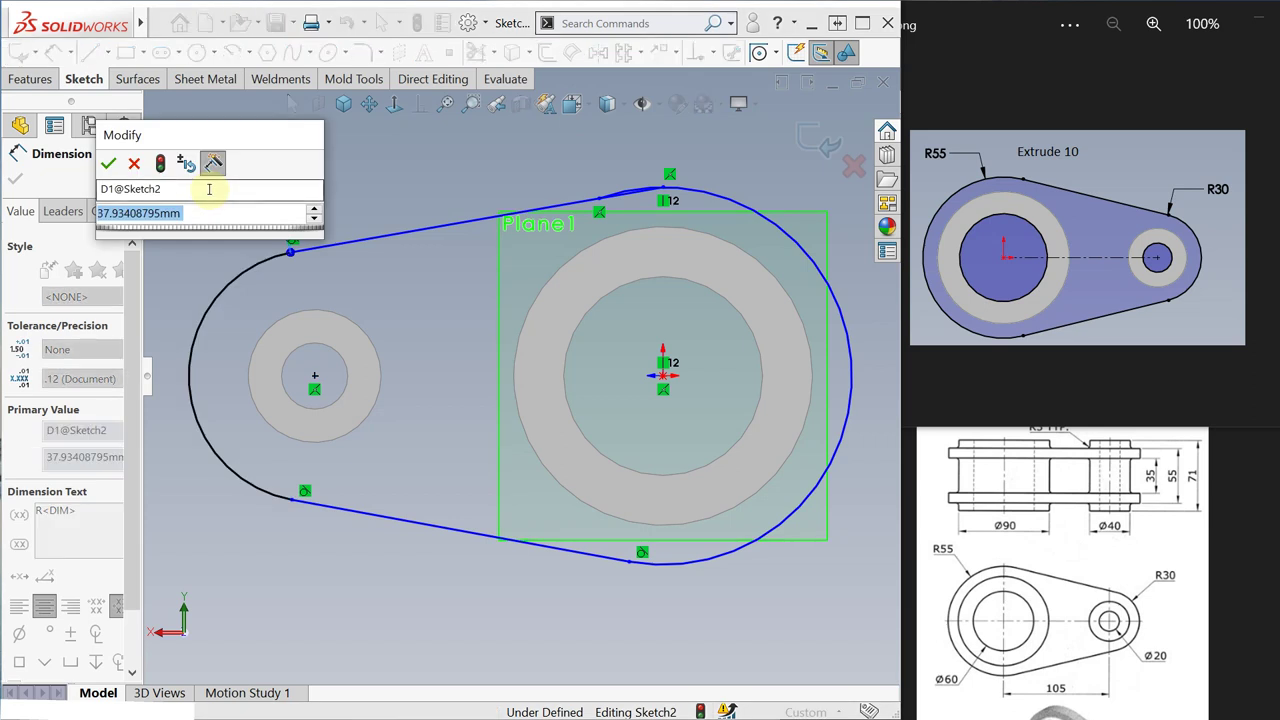
pyautogui.write('30')
pyautogui.press('Return')
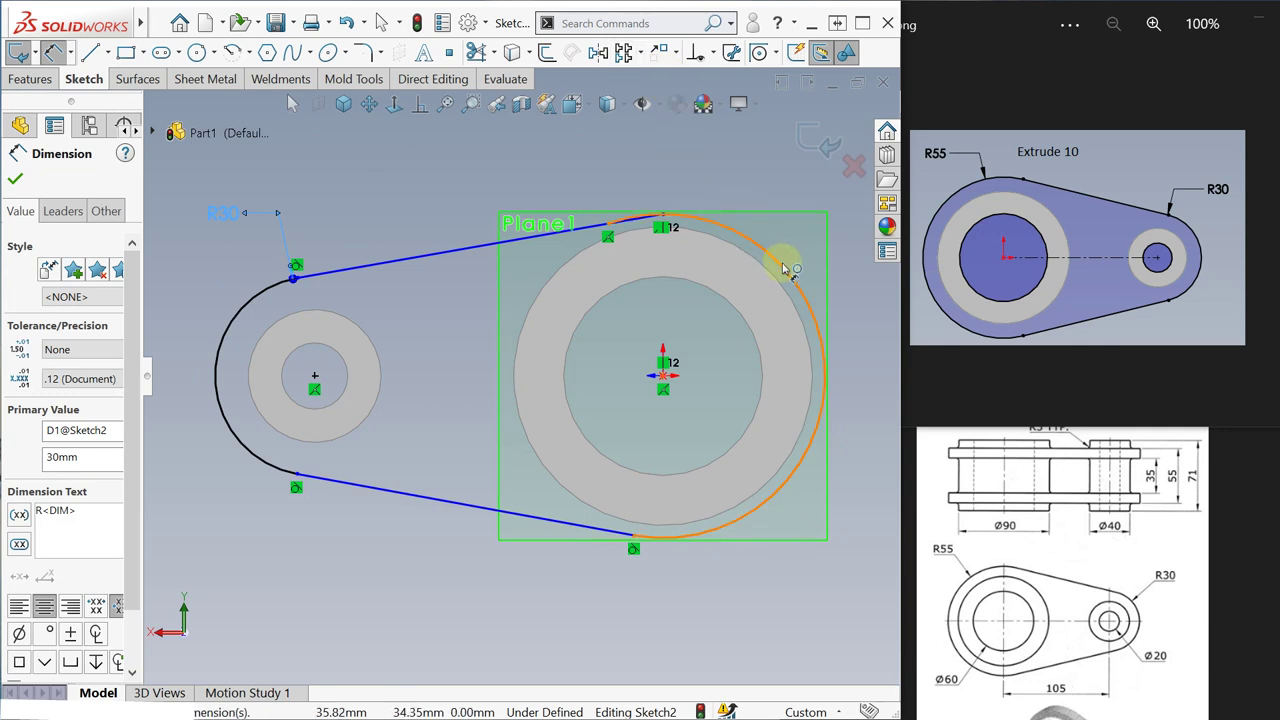
# Step: Dimension the large end arc with a 55 mm radius, fully defining the outline
pyautogui.click(785, 270)
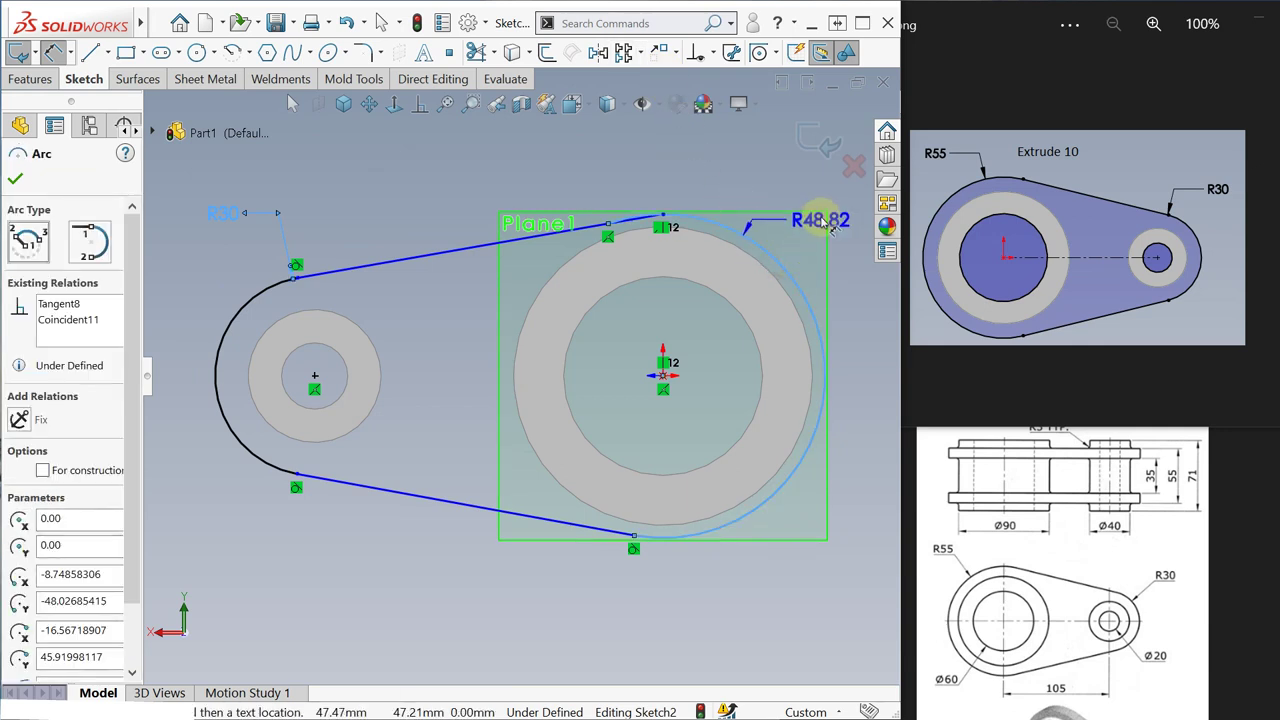
pyautogui.click(820, 220)
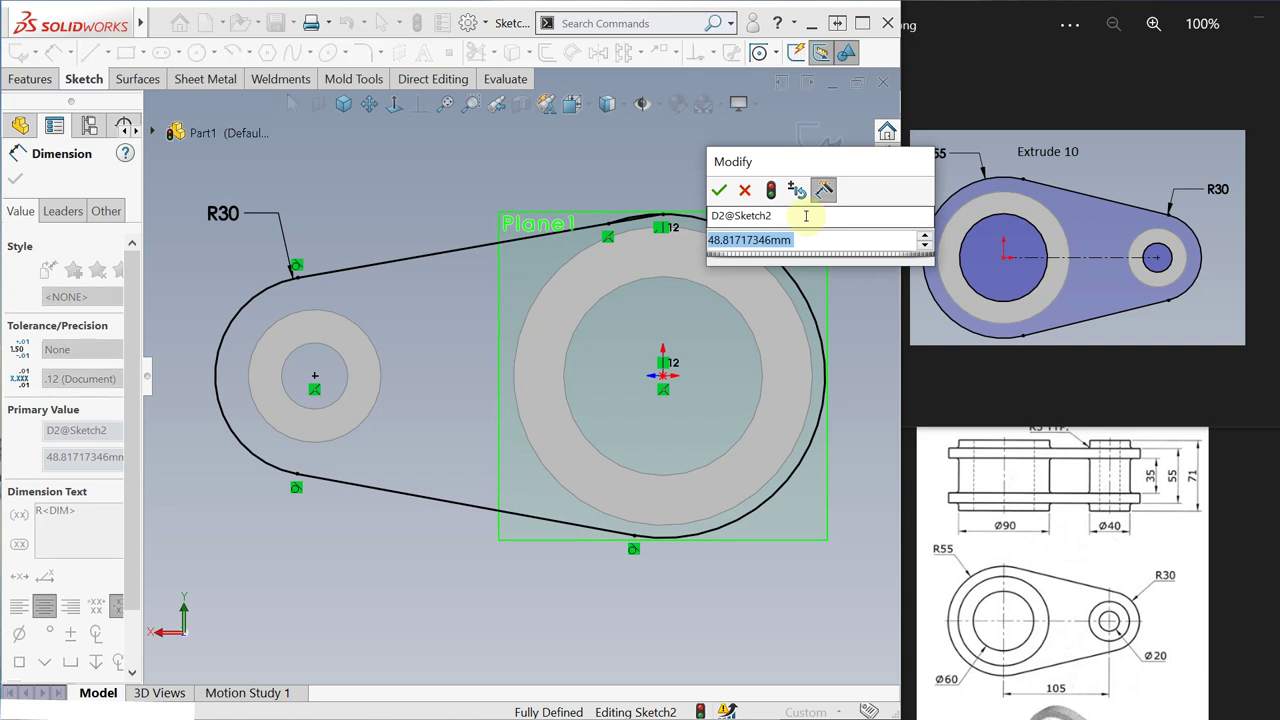
pyautogui.write('55')
pyautogui.press('Return')
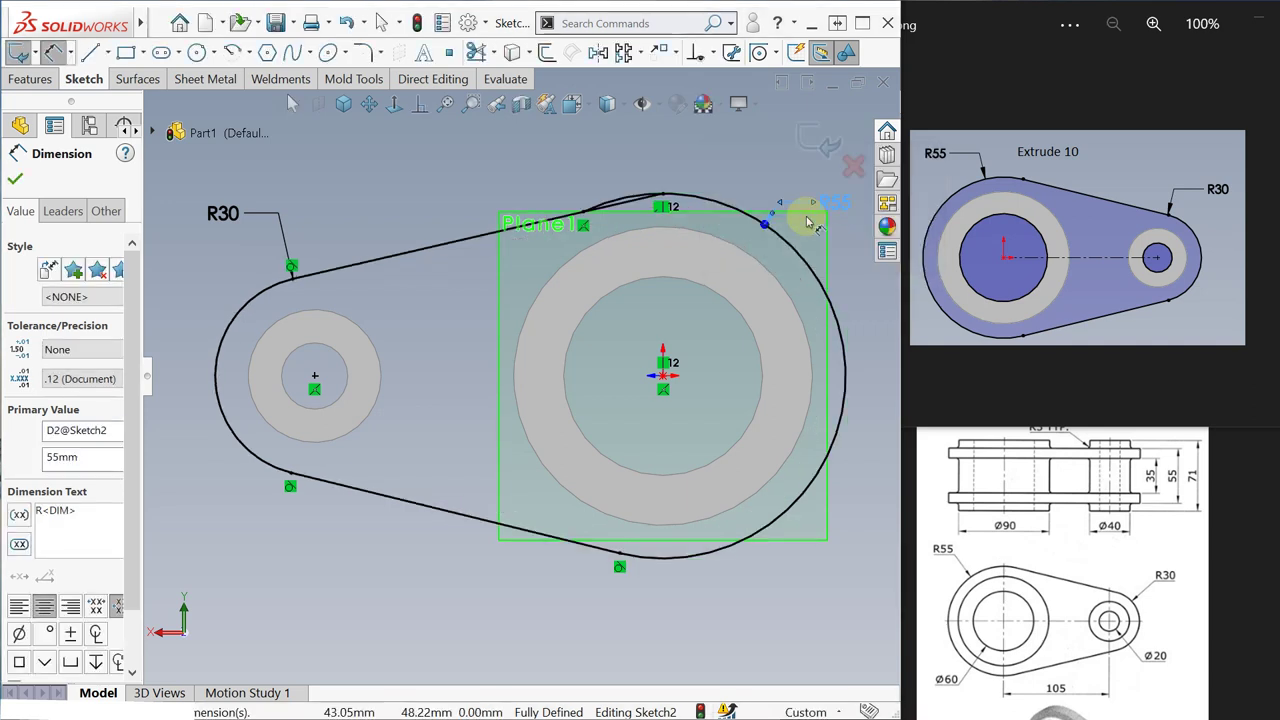
pyautogui.click(15, 179)
pyautogui.scroll(2, 543, 286)
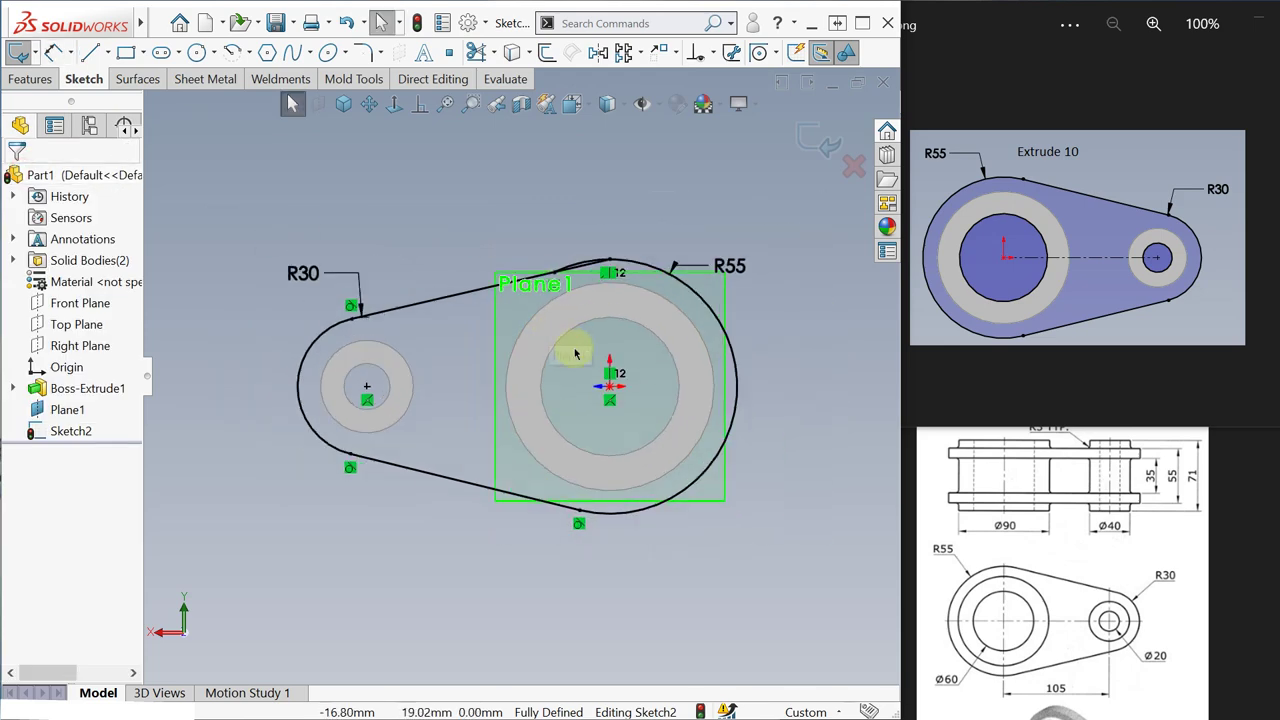
pyautogui.scroll(-3, 575, 353)
pyautogui.scroll(3, 514, 277)
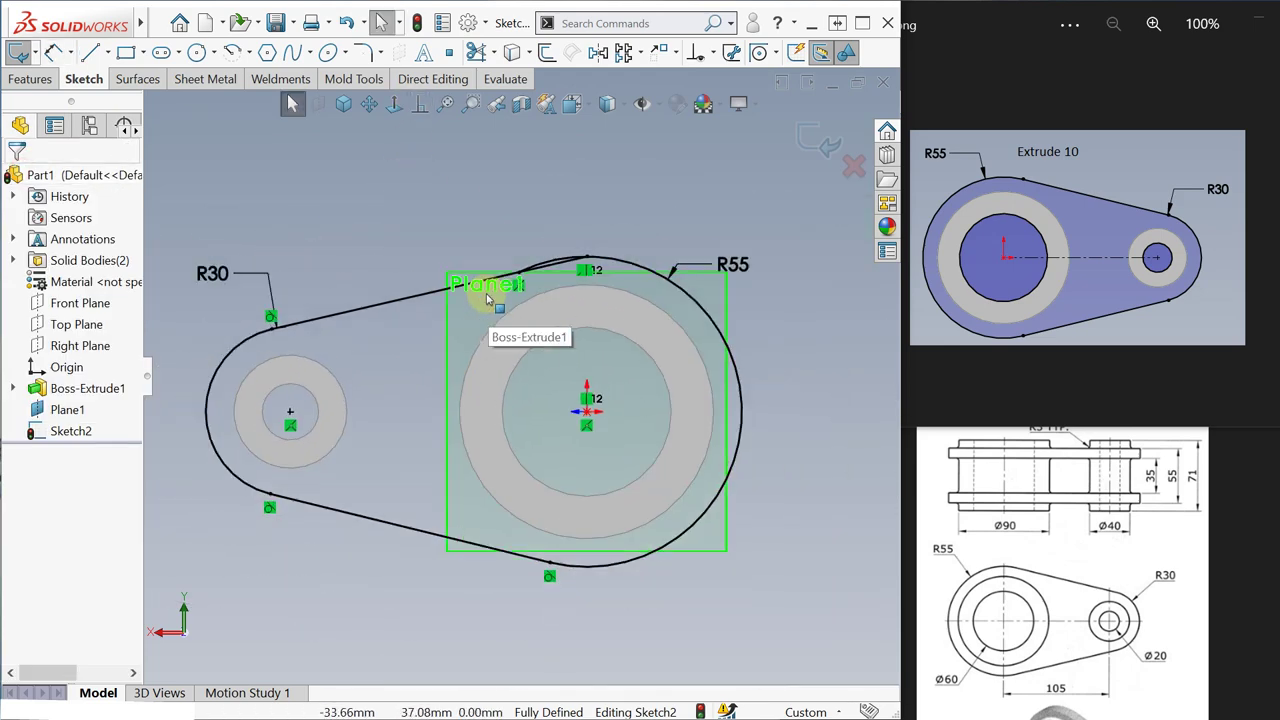
pyautogui.scroll(-2, 495, 280)
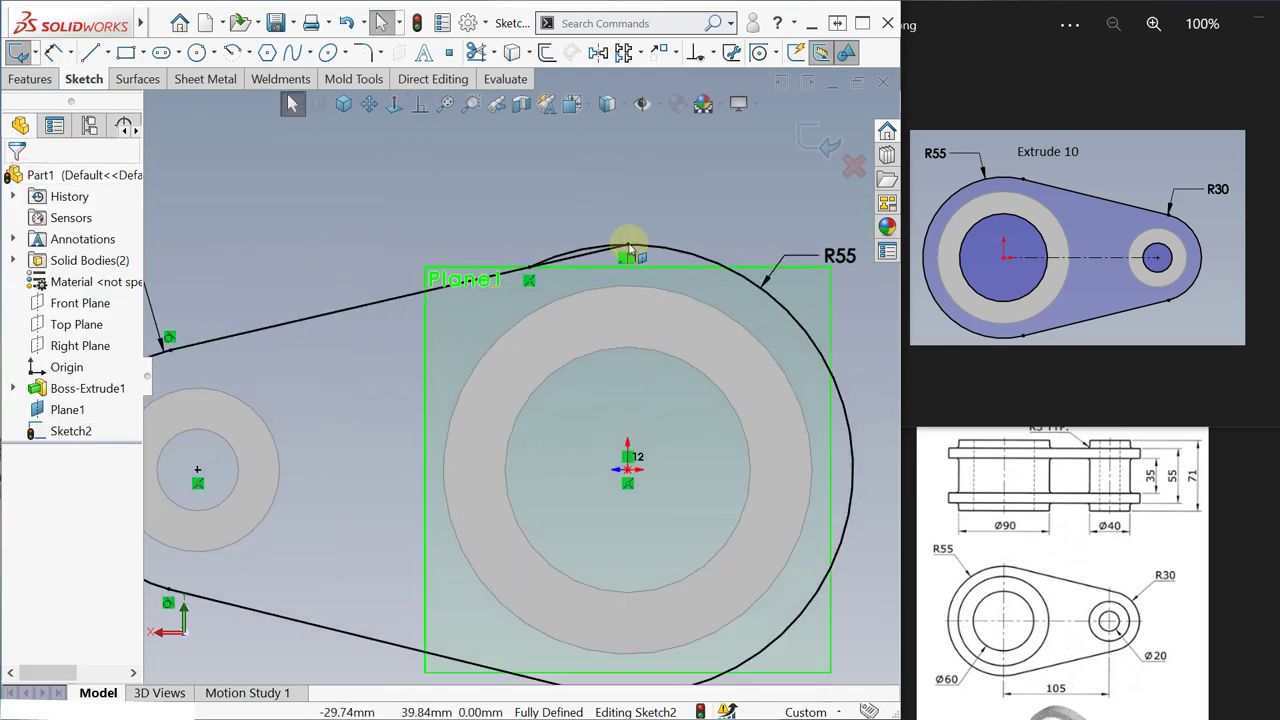
pyautogui.scroll(-2, 640, 240)
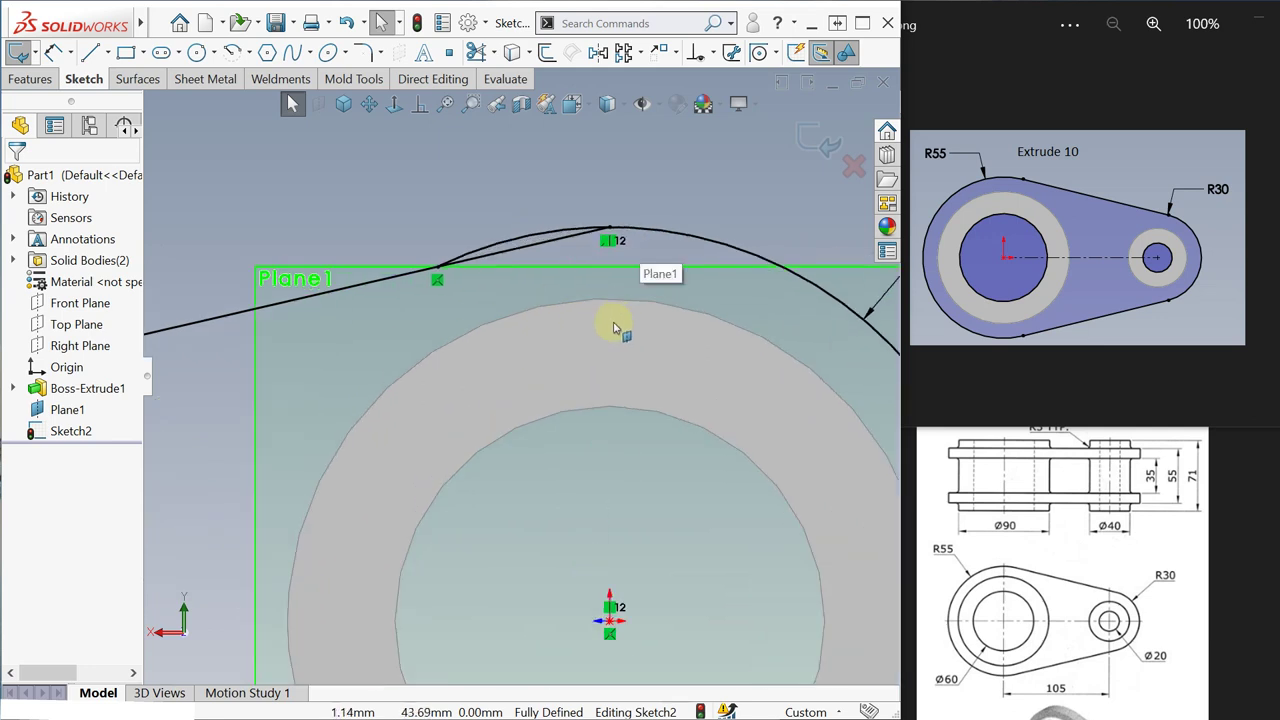
# Step: Delete the Vertical relation on Point12 at the large arc's top
pyautogui.click(610, 243)
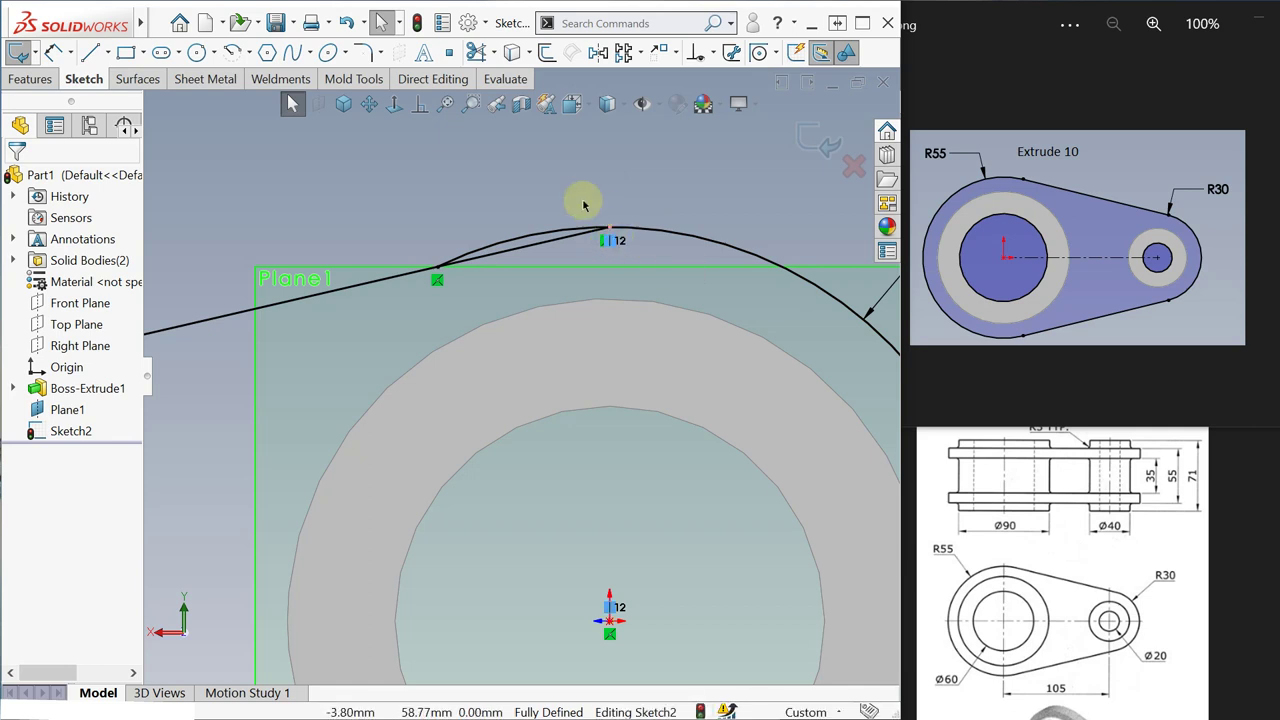
pyautogui.press('Delete')
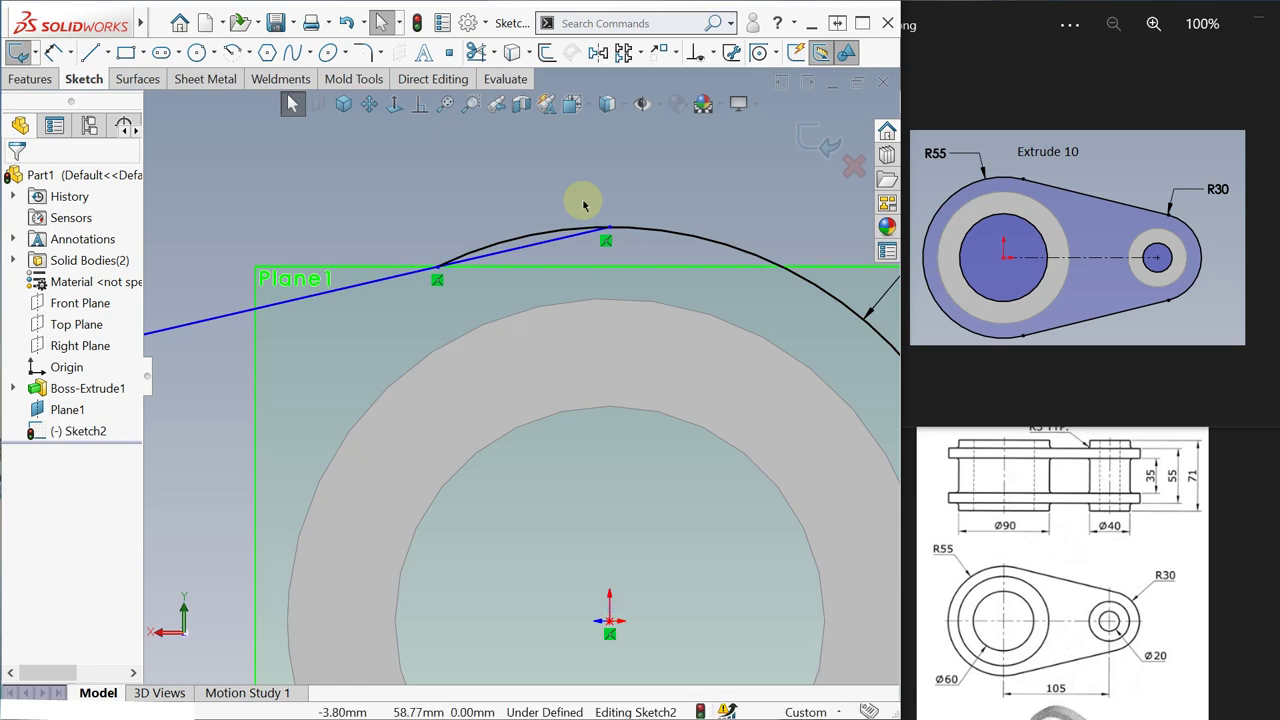
pyautogui.moveTo(551, 246); pyautogui.dragTo(608, 212, button='middle')
pyautogui.scroll(3, 520, 377)
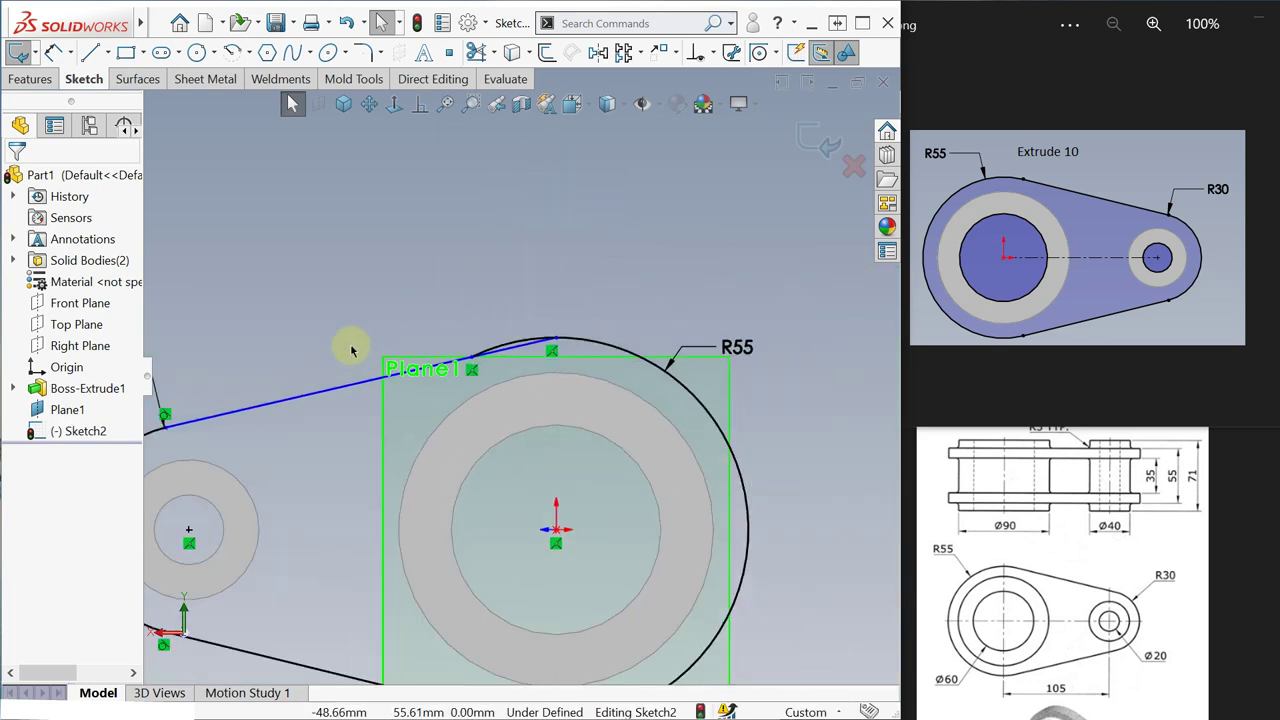
# Step: Make the upper line tangent to the R55 arc
pyautogui.click(316, 396)
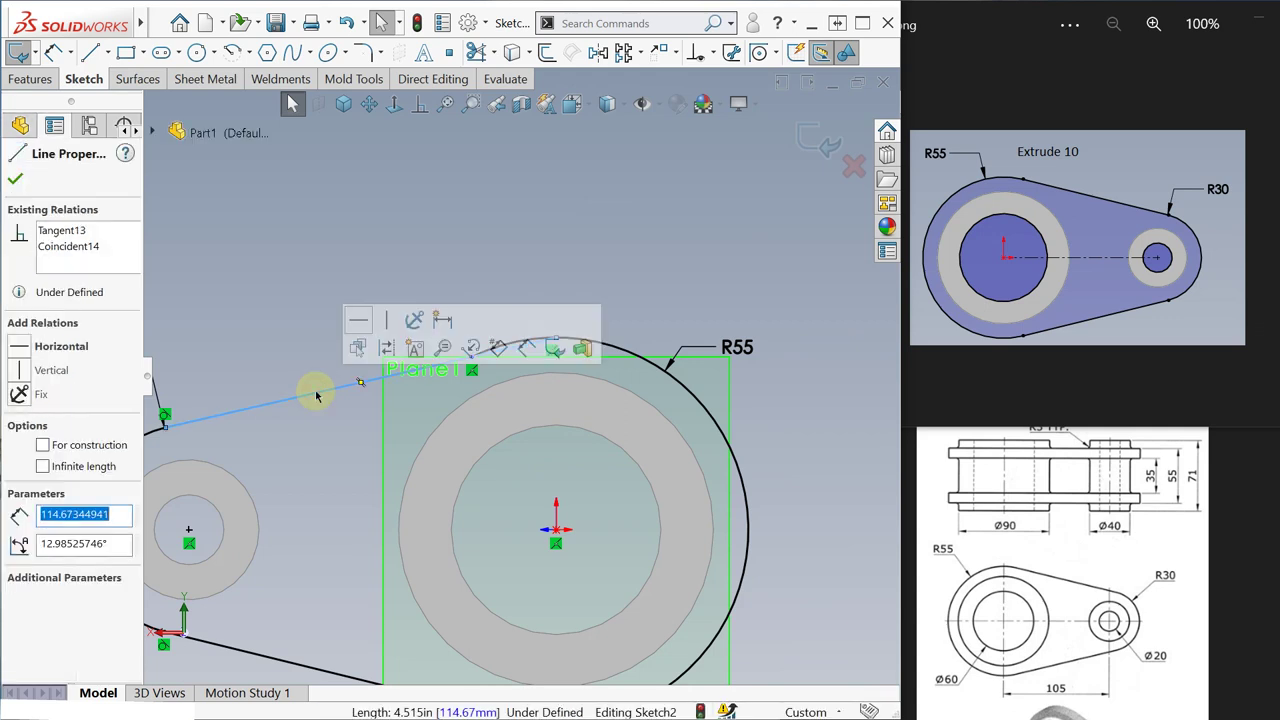
pyautogui.keyDown('ctrl'); pyautogui.click(611, 347); pyautogui.keyUp('ctrl')
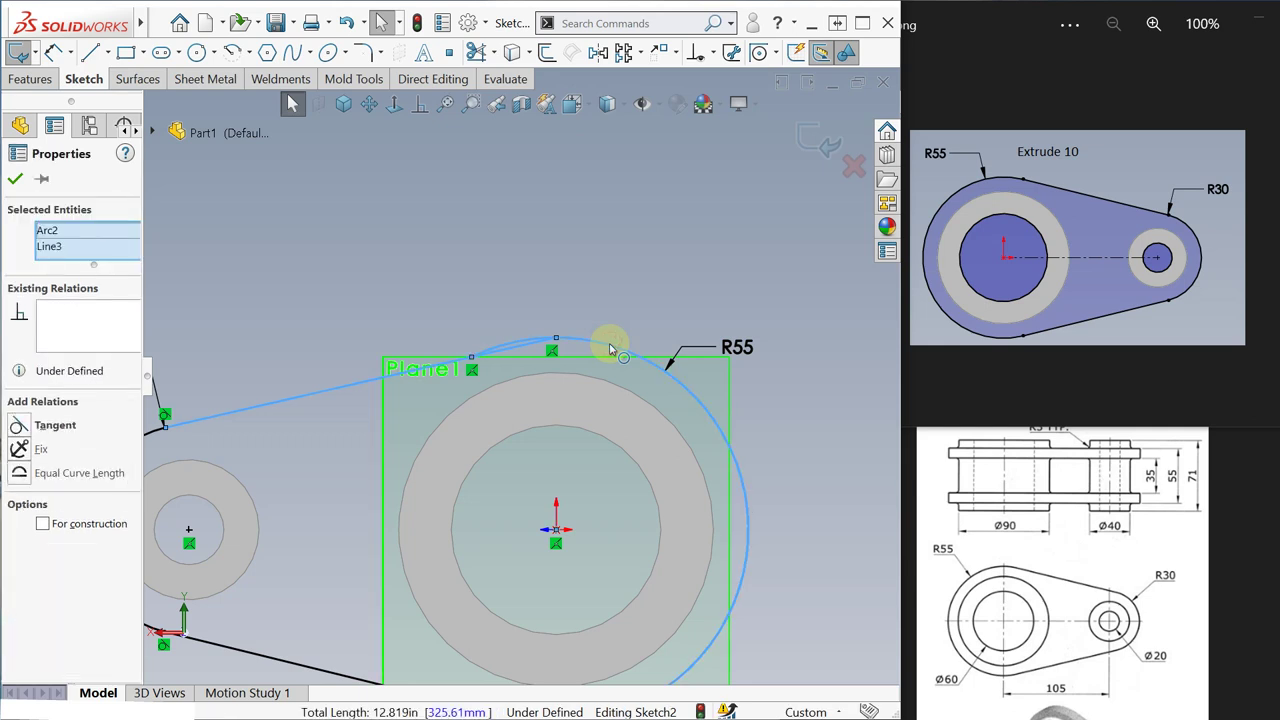
pyautogui.click(20, 426)
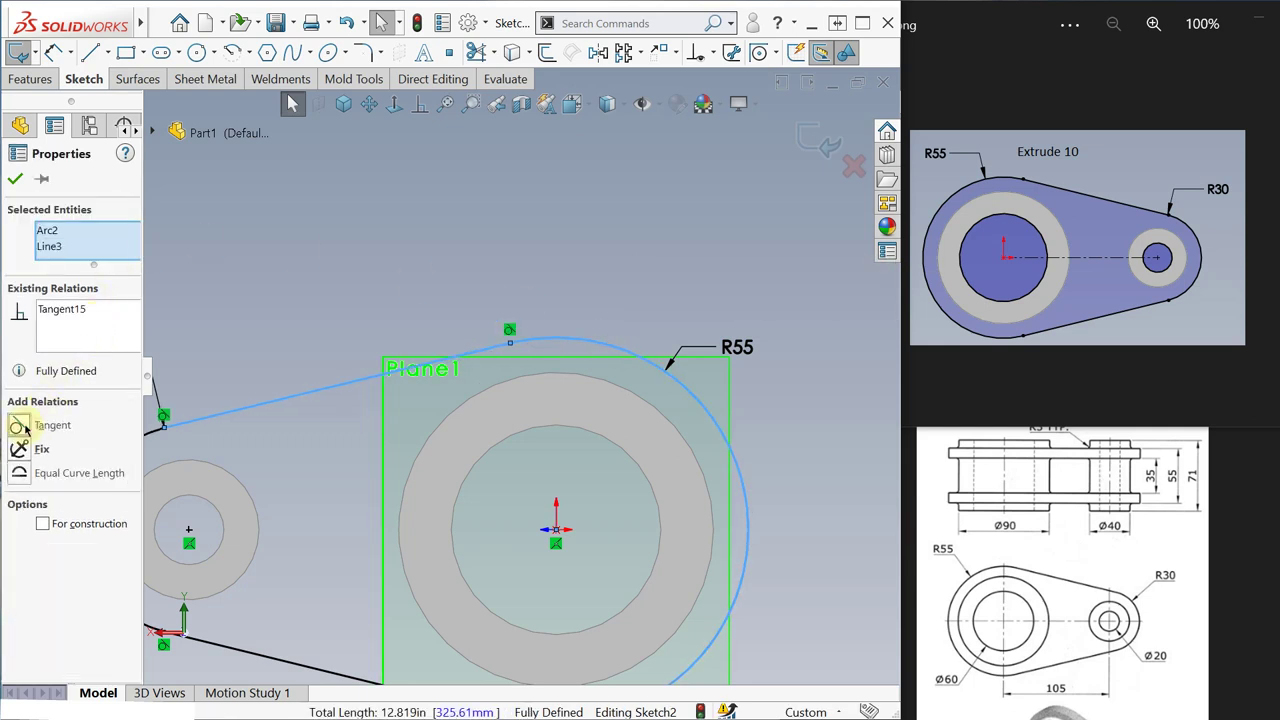
pyautogui.click(186, 306)
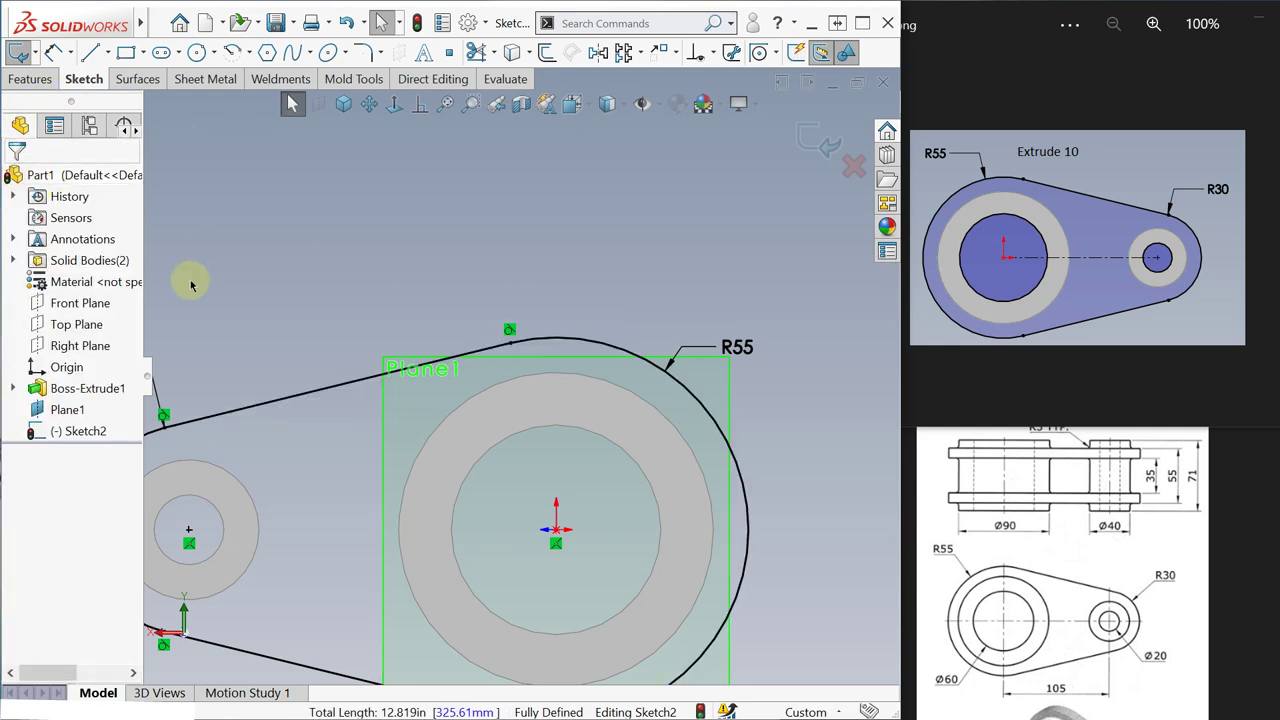
pyautogui.scroll(-5, 563, 474)
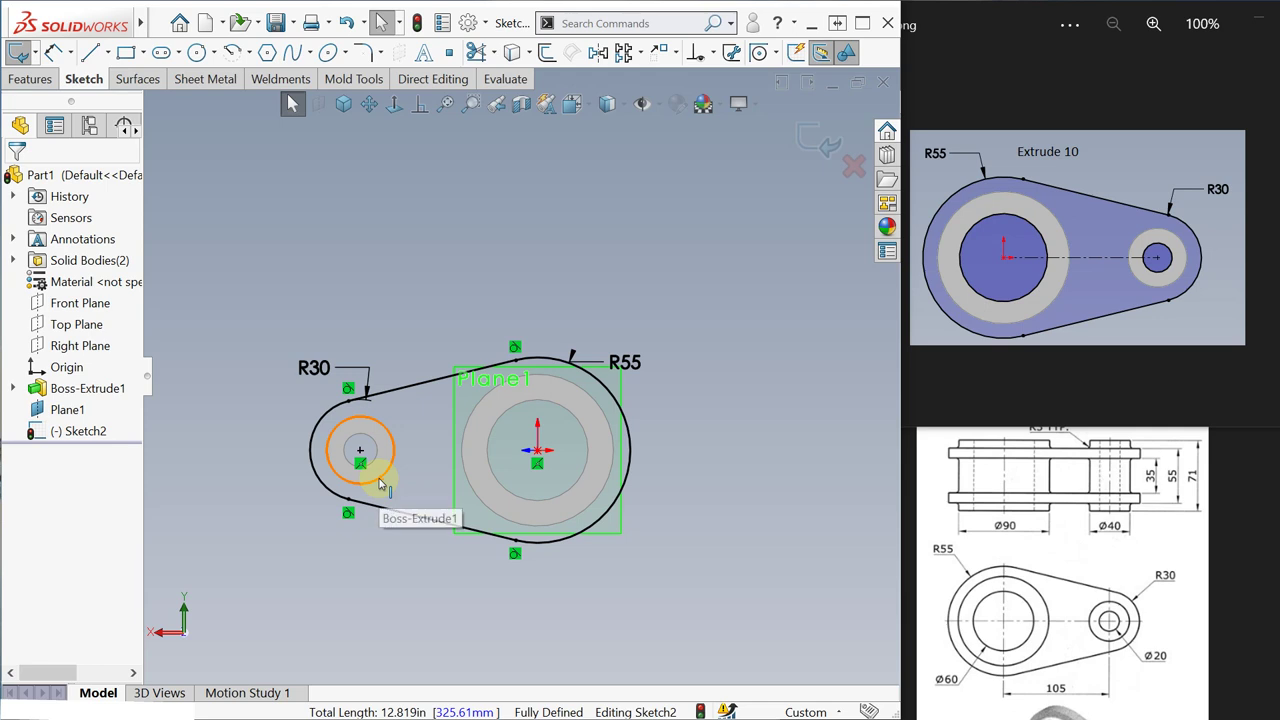
# Step: Convert the small ring's circular edge into sketch geometry with Convert Entities
pyautogui.press('s')
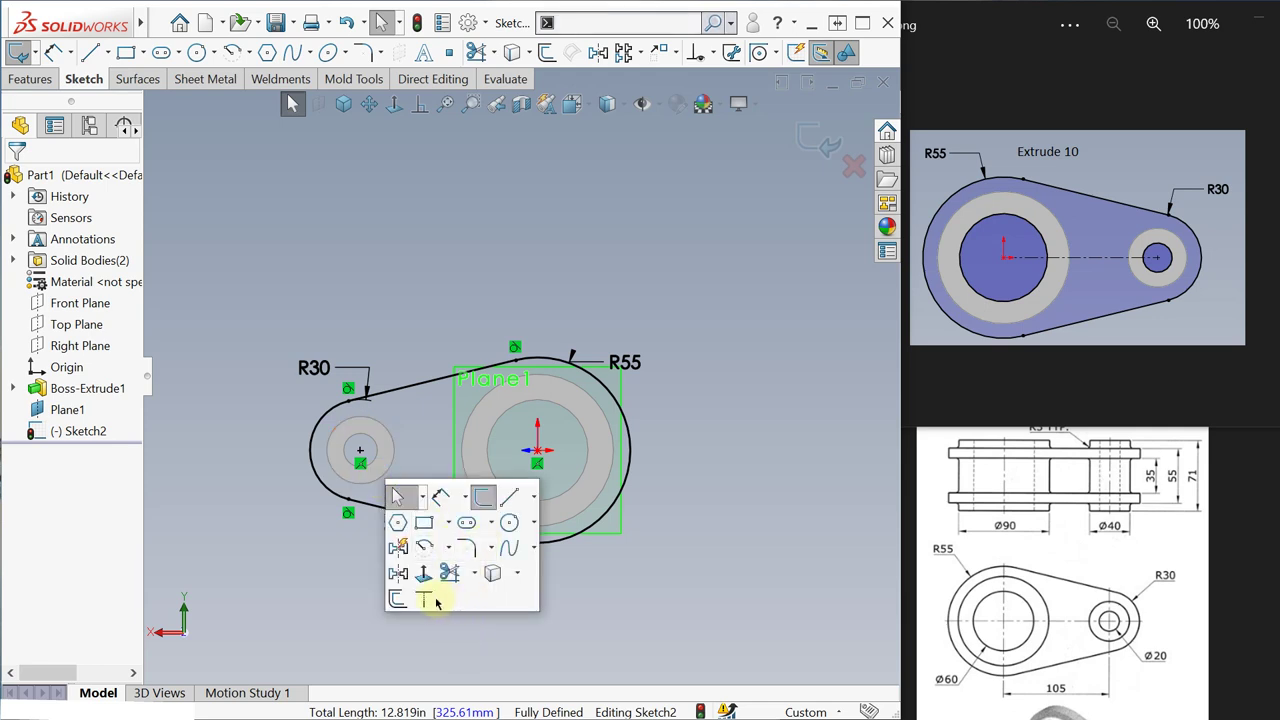
pyautogui.click(492, 574)
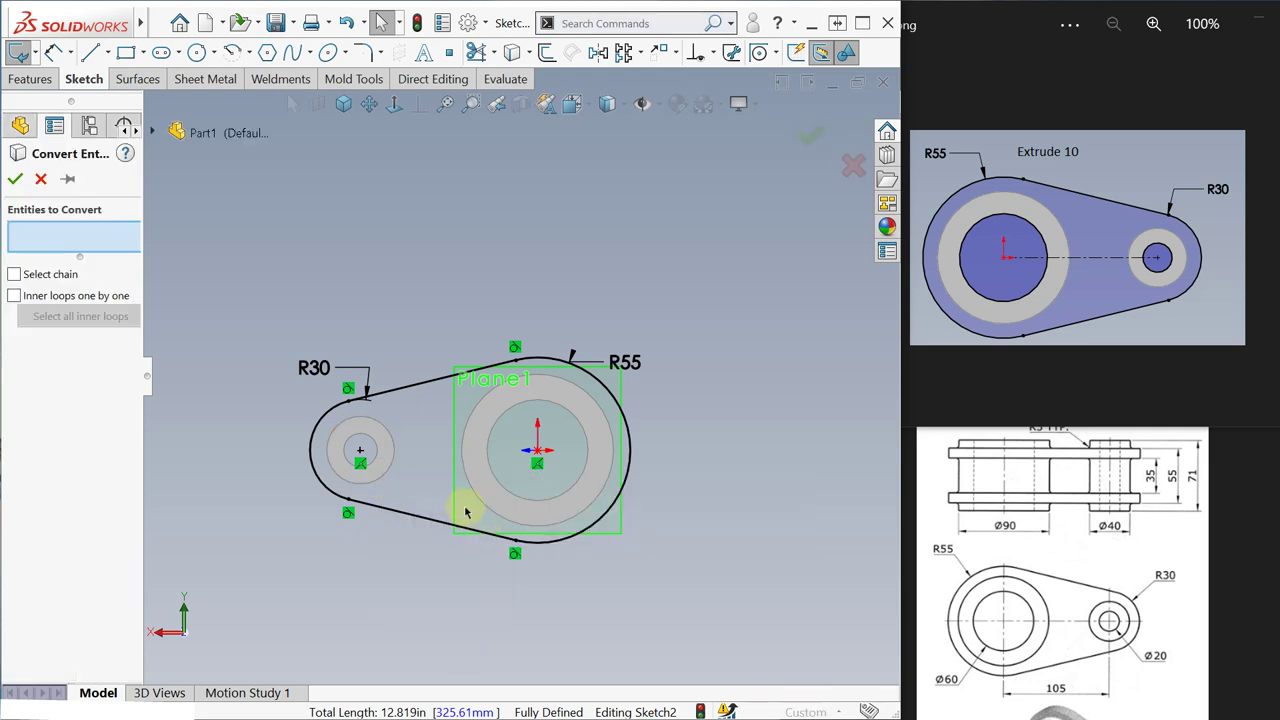
pyautogui.click(377, 450)
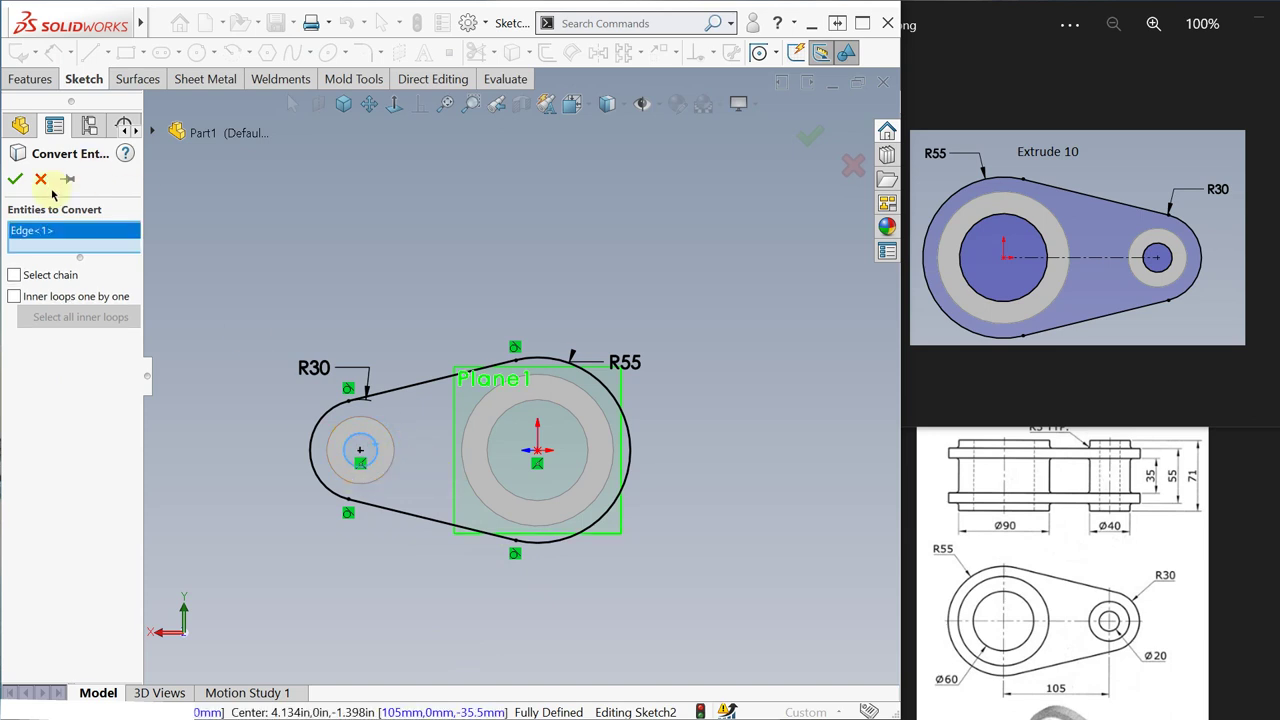
pyautogui.click(17, 180)
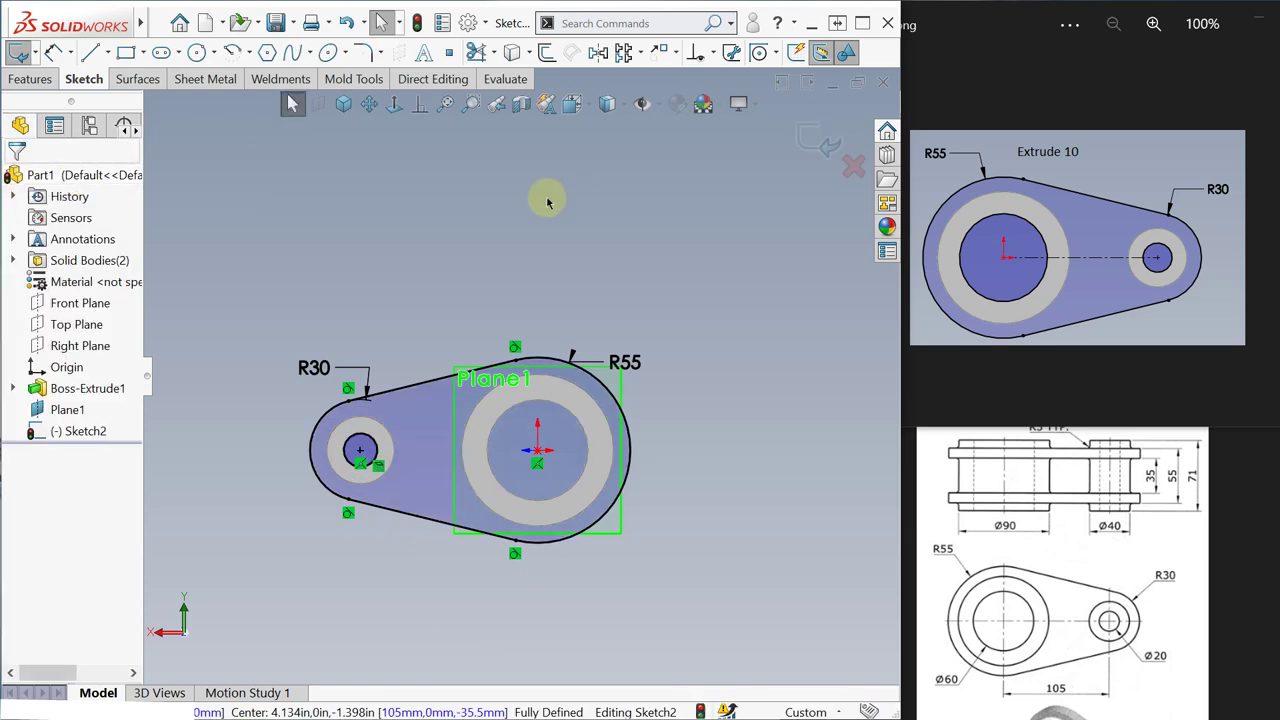
# Step: Convert the large boss's inner Ø60 edge into a sketch circle in Sketch2
pyautogui.press('s')
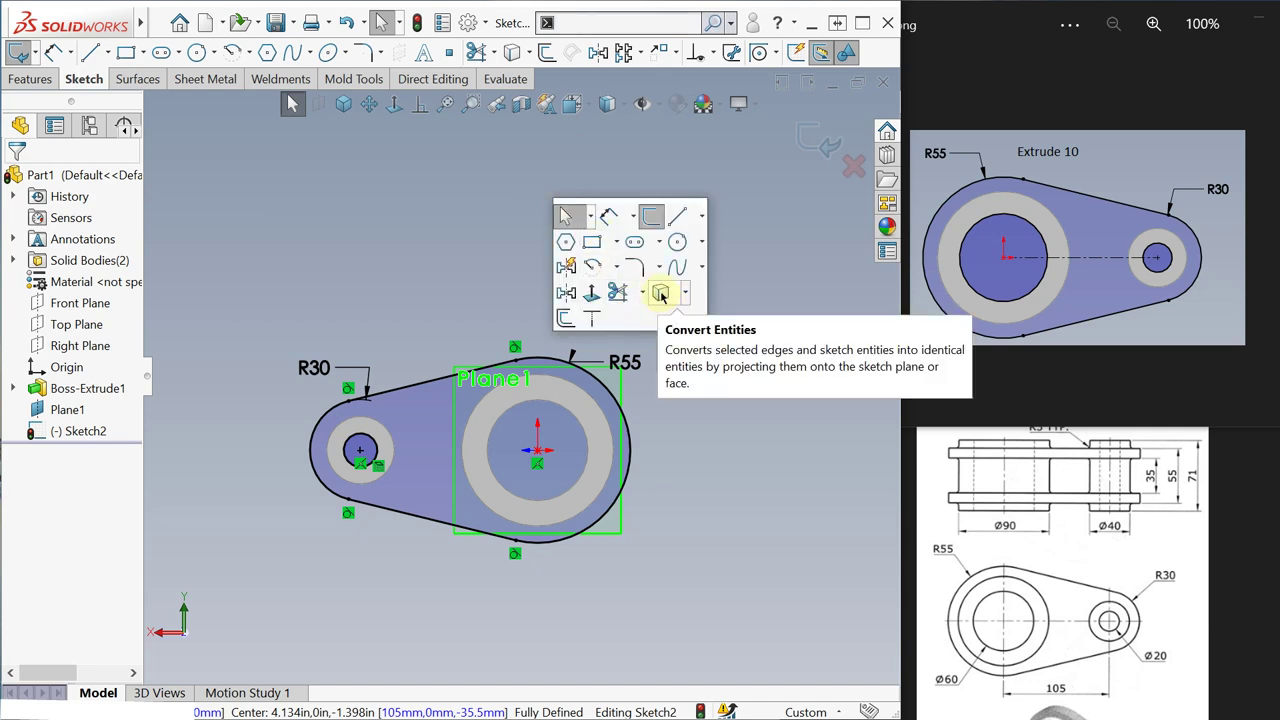
pyautogui.click(661, 294)
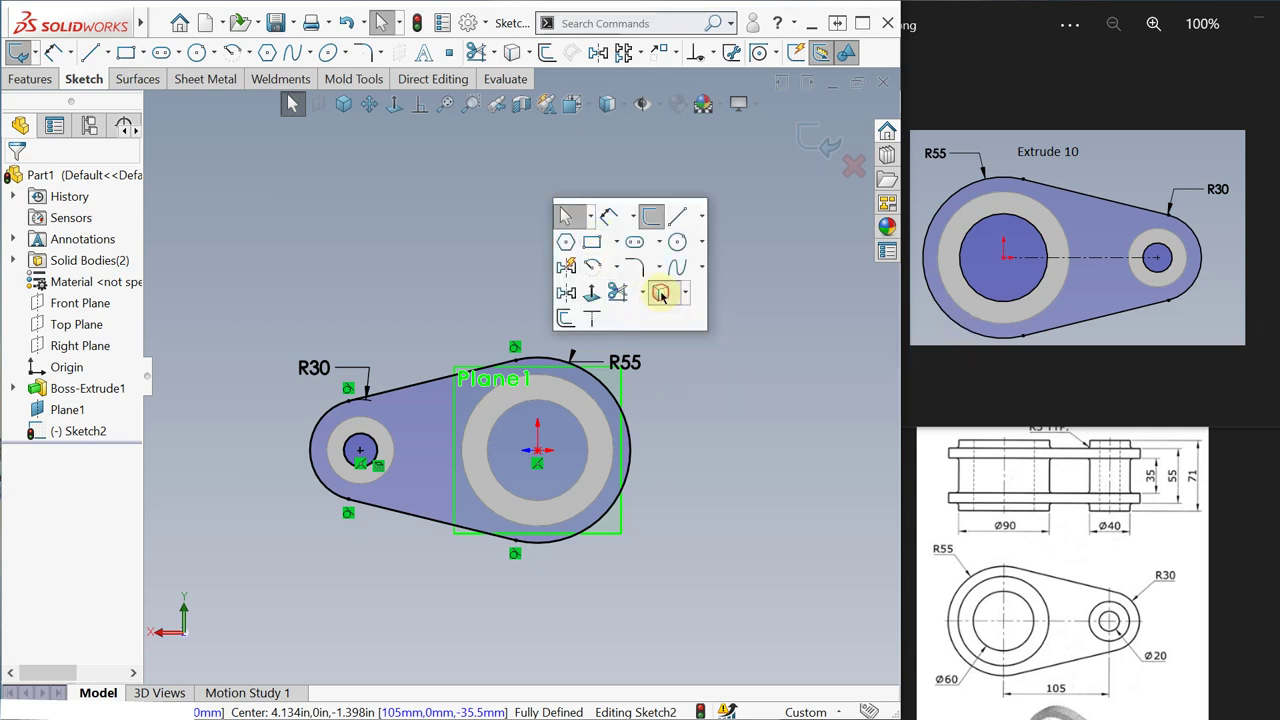
pyautogui.click(581, 428)
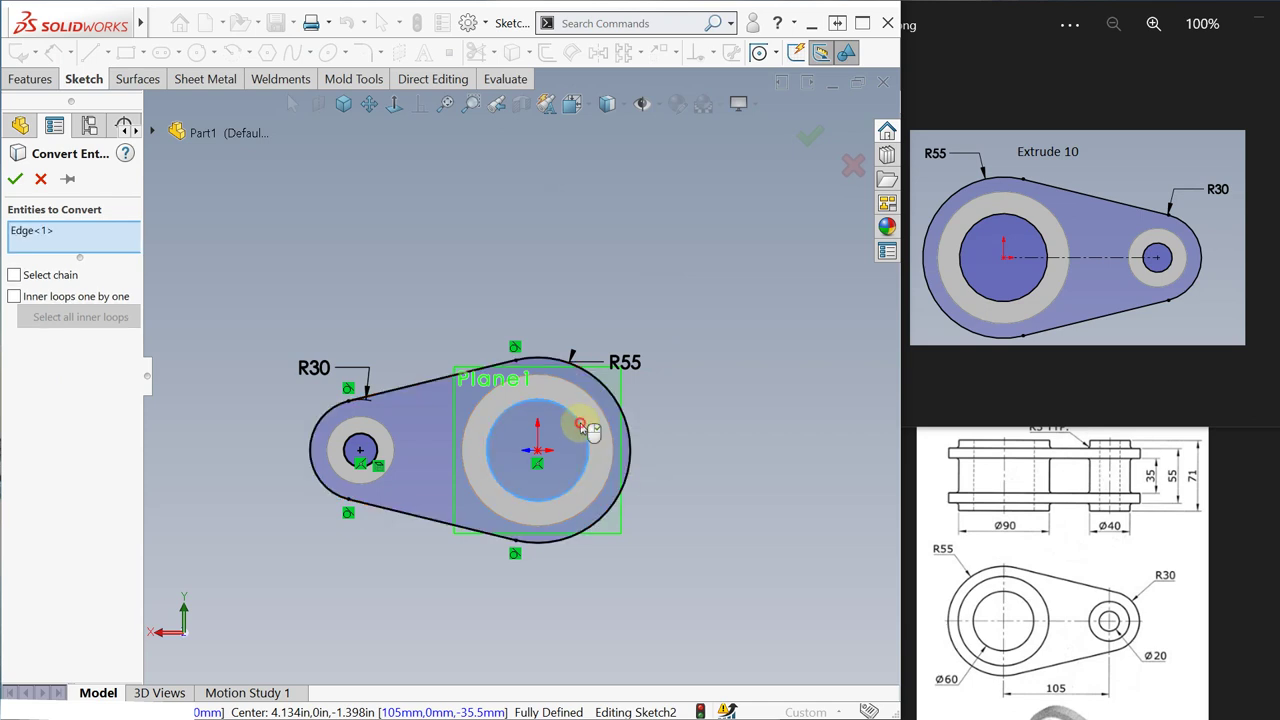
pyautogui.click(15, 178)
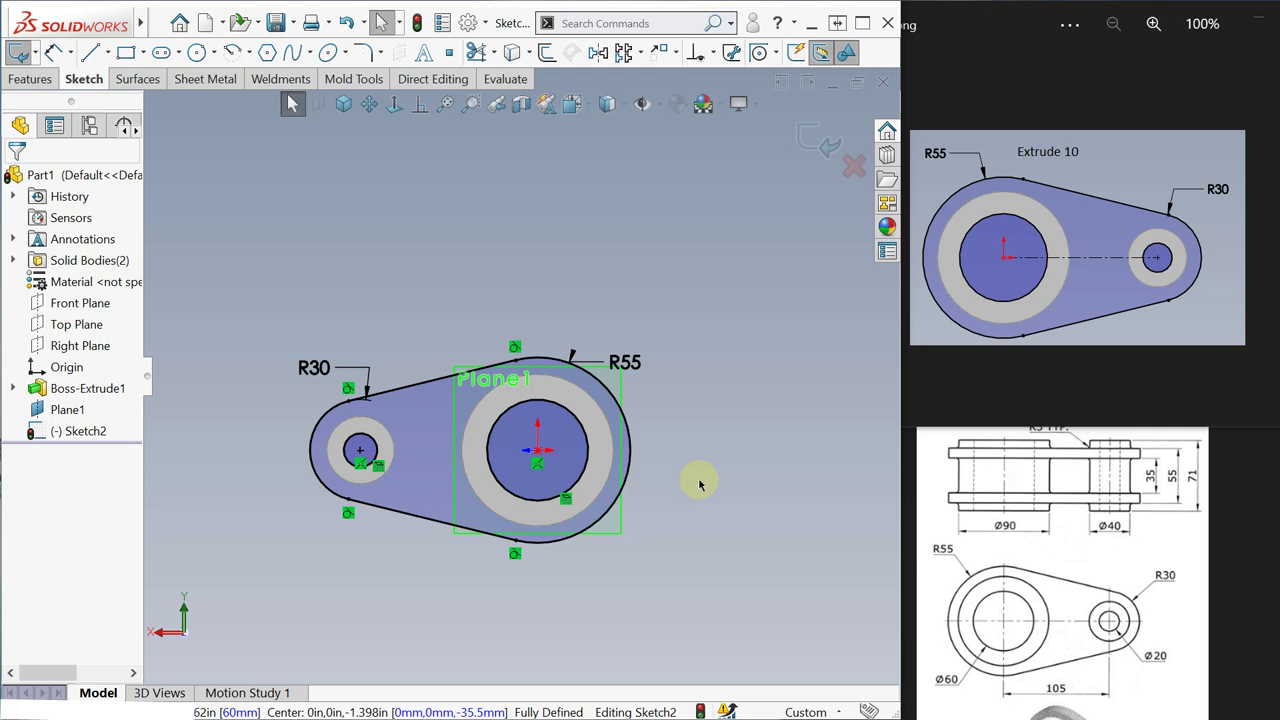
# Step: Exit the link-arm sketch and preview an Extruded Boss/Base from it in isometric view
pyautogui.click(816, 140)
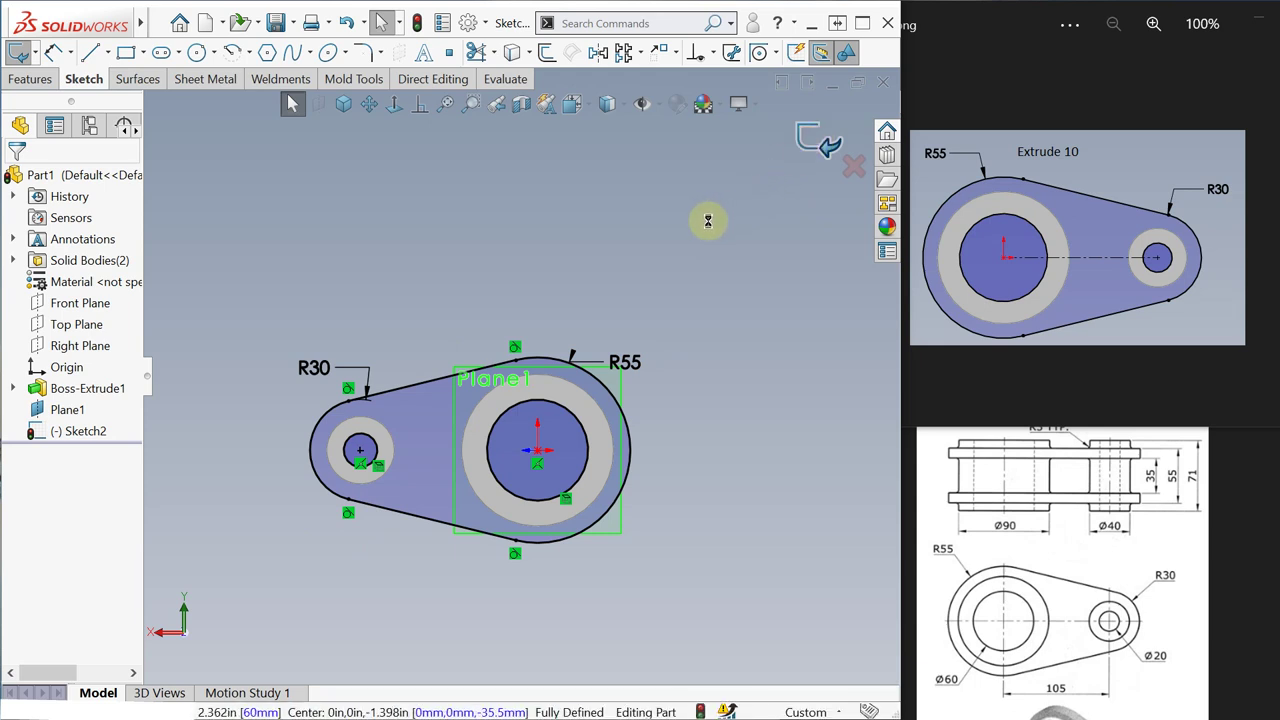
pyautogui.click(344, 104)
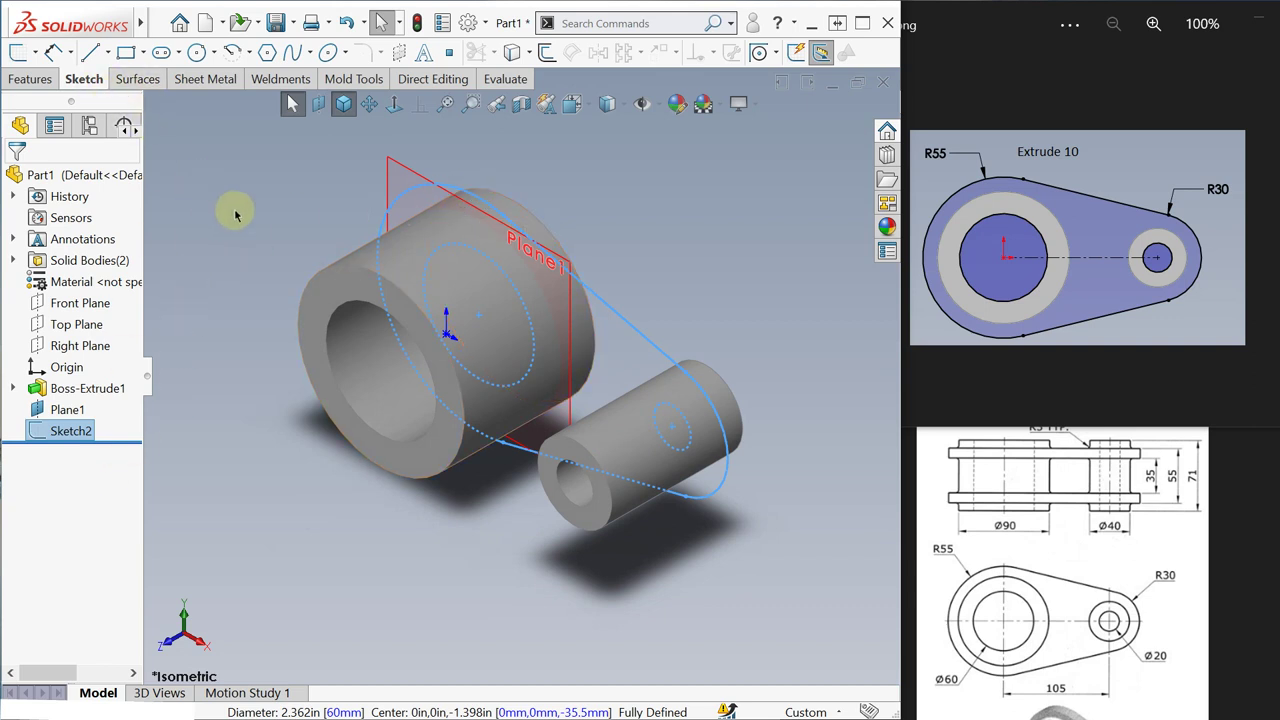
pyautogui.press('s')
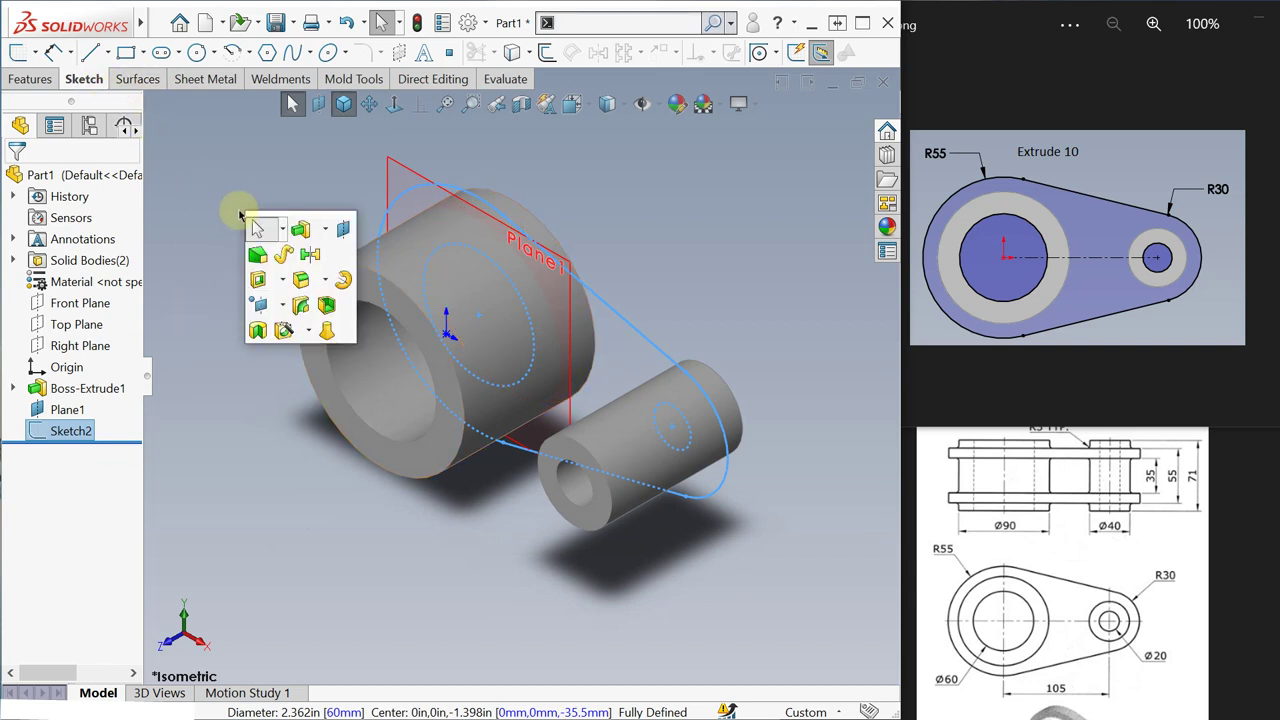
pyautogui.click(299, 232)
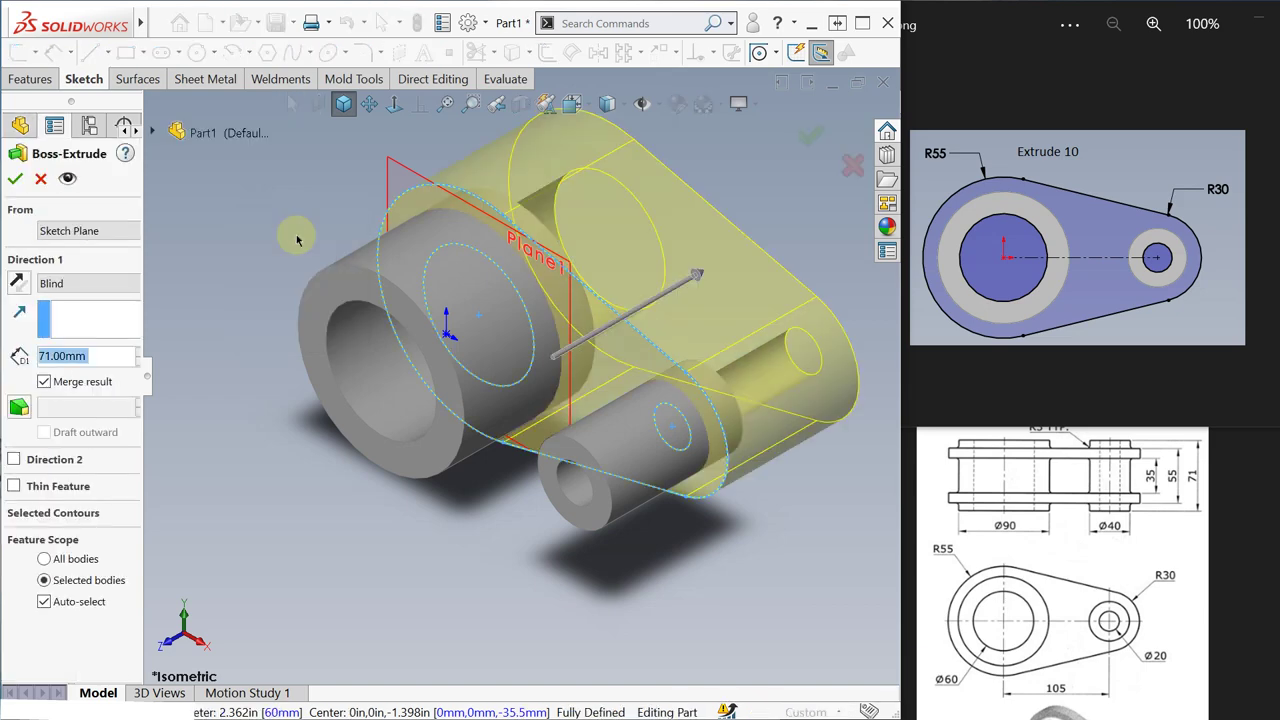
pyautogui.moveTo(857, 617); pyautogui.dragTo(785, 562, button='middle')
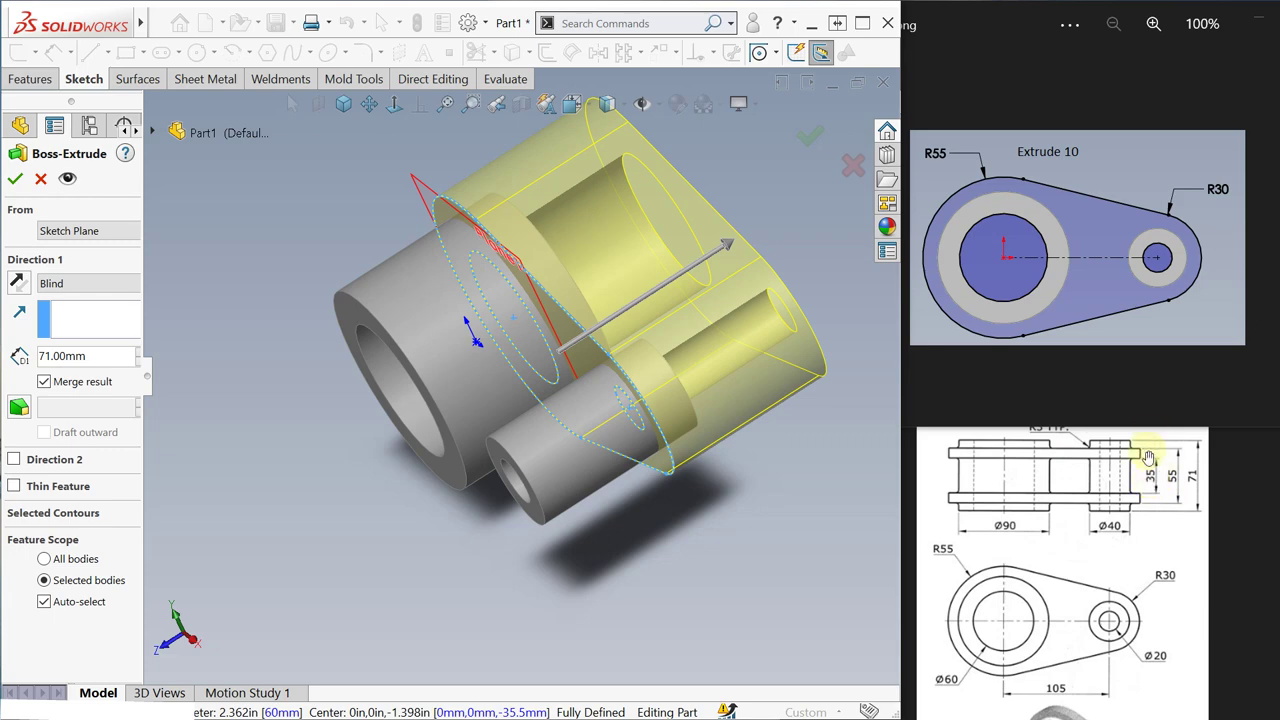
# Step: Change the extrusion depth from 71 mm to 10 mm and accept the plate
pyautogui.click(90, 356)
pyautogui.press('Home')
pyautogui.doubleClick(88, 356)
pyautogui.write('10')
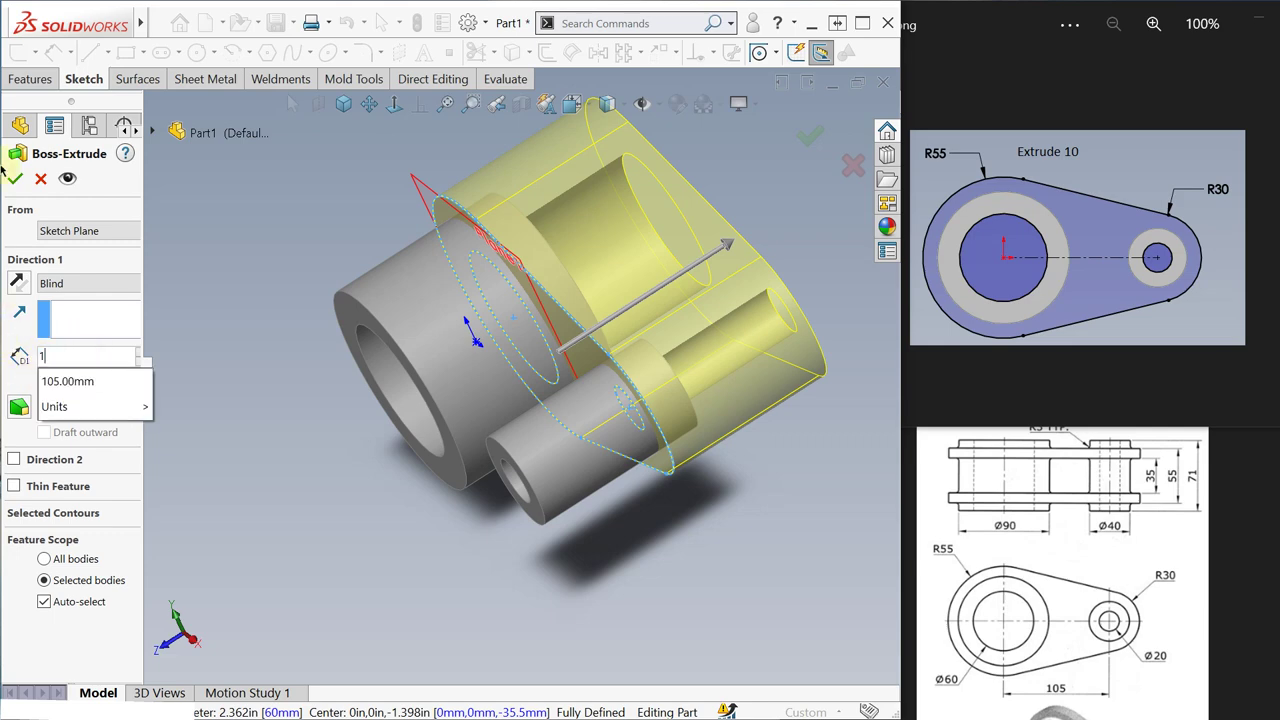
pyautogui.press('Return')
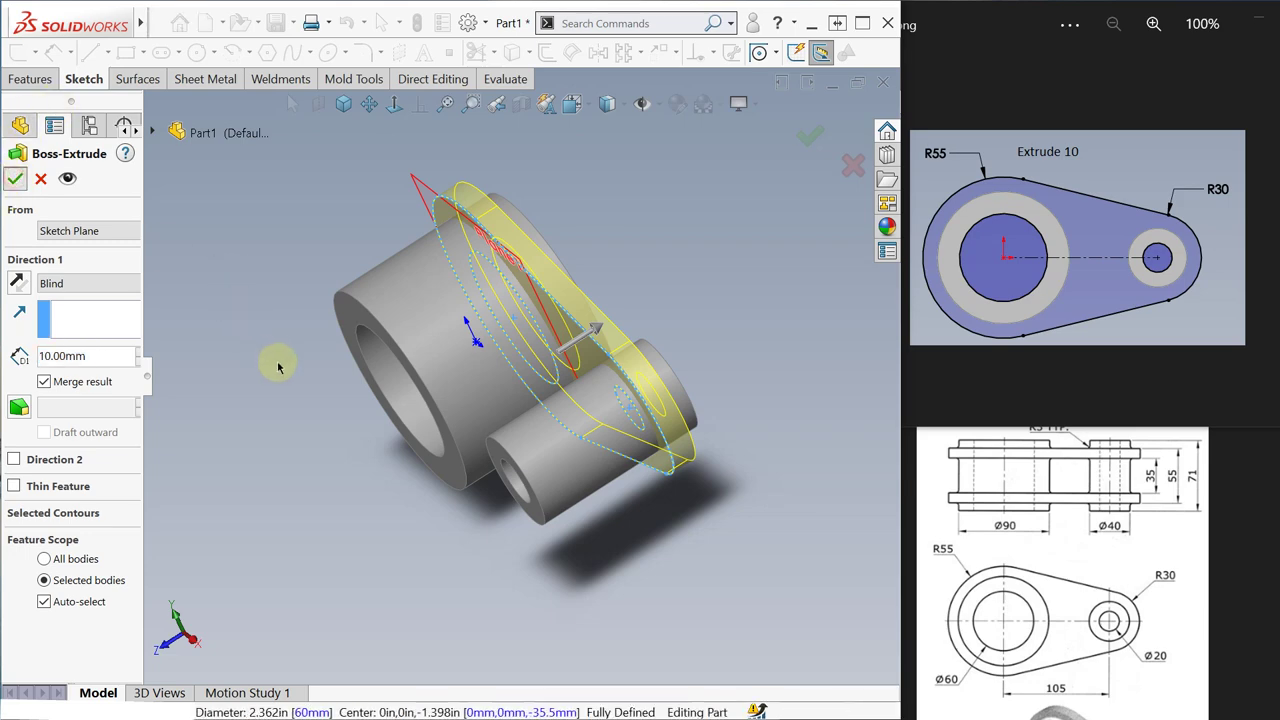
pyautogui.press('Return')
pyautogui.moveTo(337, 343); pyautogui.dragTo(337, 394, button='middle')
pyautogui.click(533, 175)
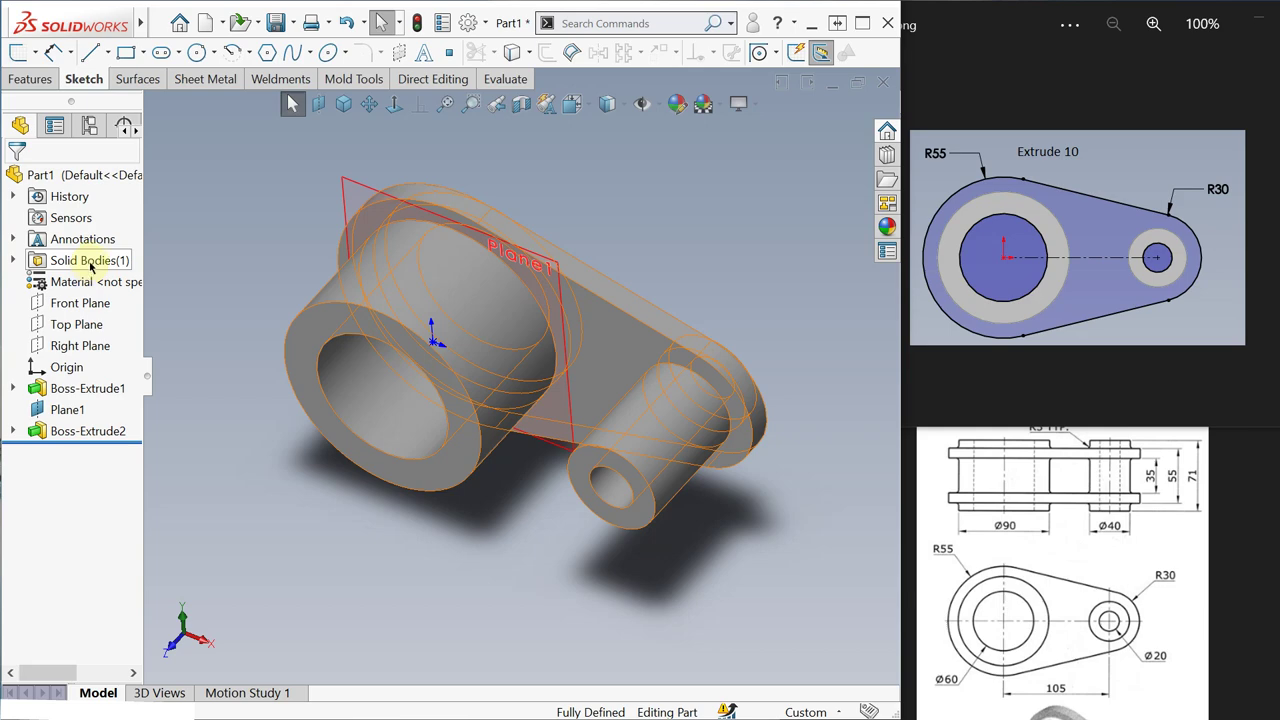
# Step: Reopen Boss-Extrude2 with Edit Feature and confirm the 10 mm plate unchanged
pyautogui.click(88, 432)
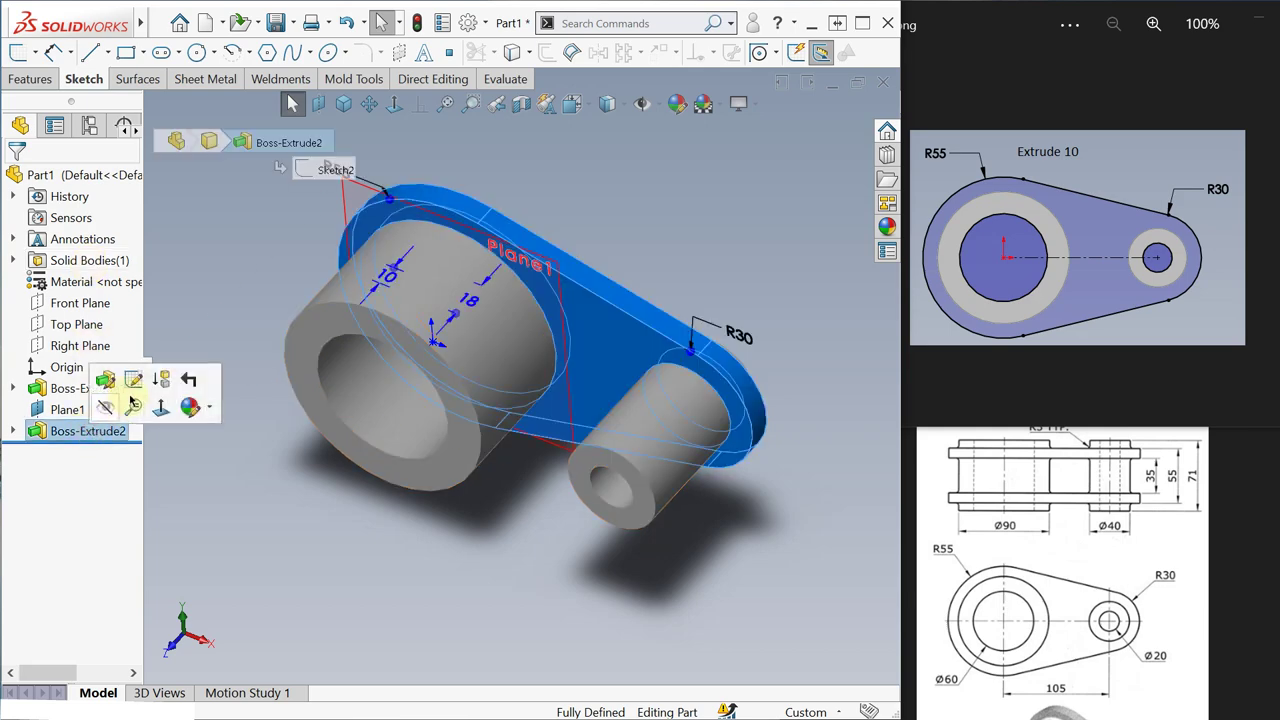
pyautogui.click(107, 380)
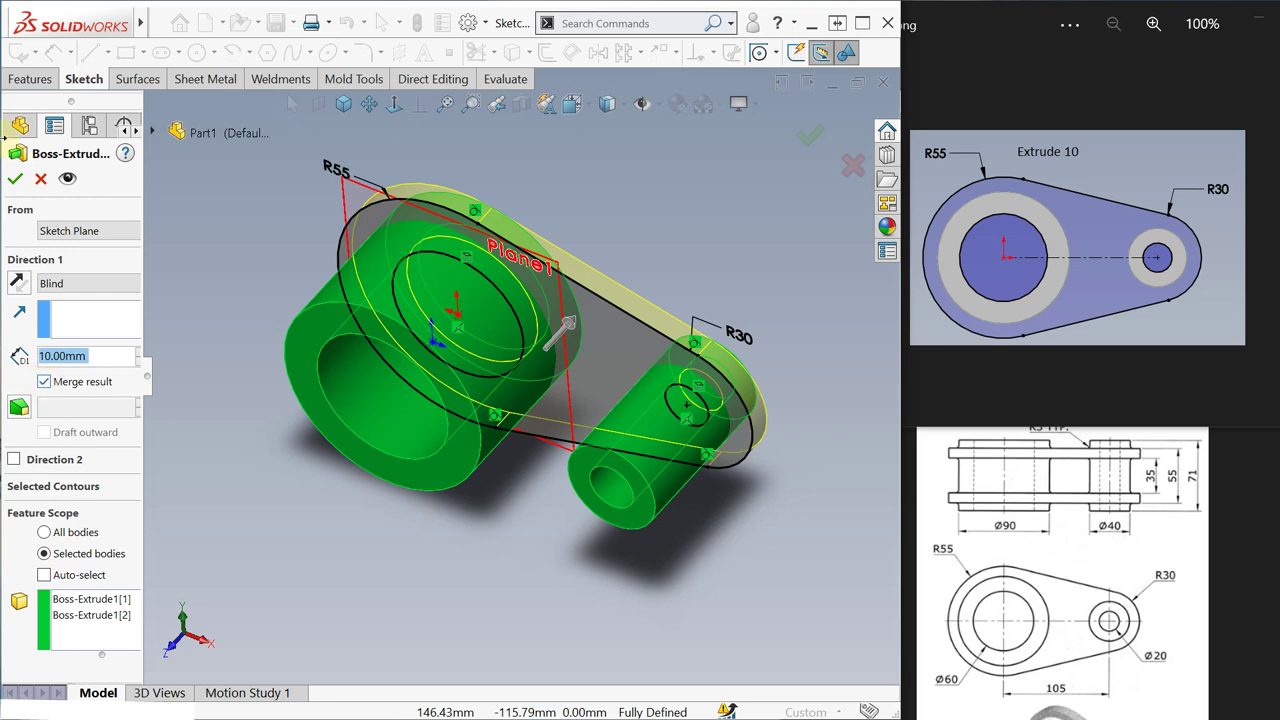
pyautogui.click(15, 178)
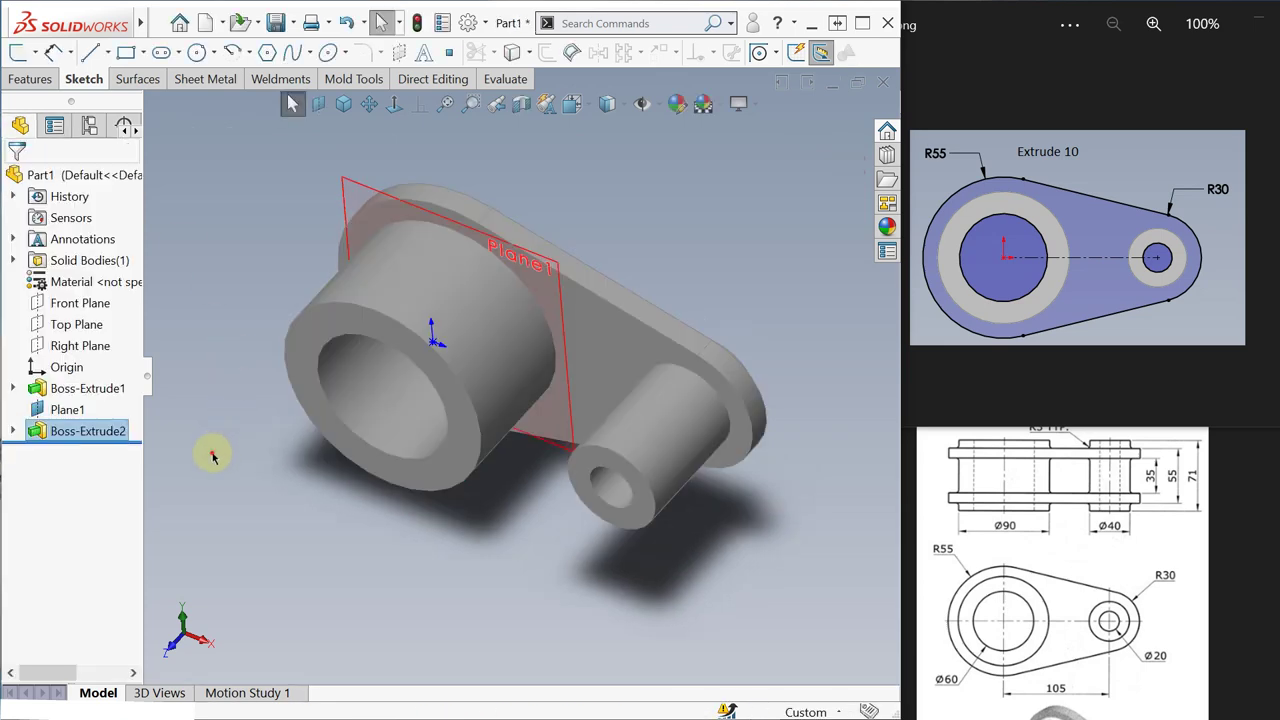
pyautogui.click(212, 456)
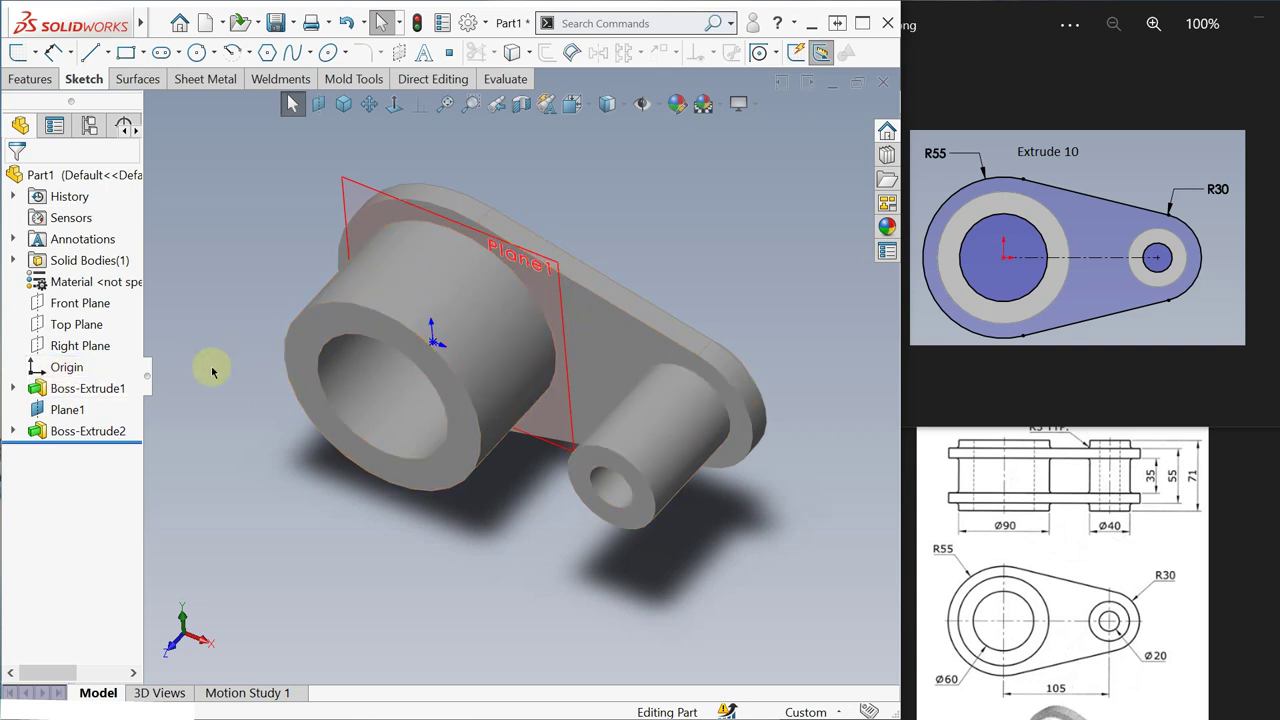
# Step: Hide Plane1 so only the solid part is shown
pyautogui.click(67, 409)
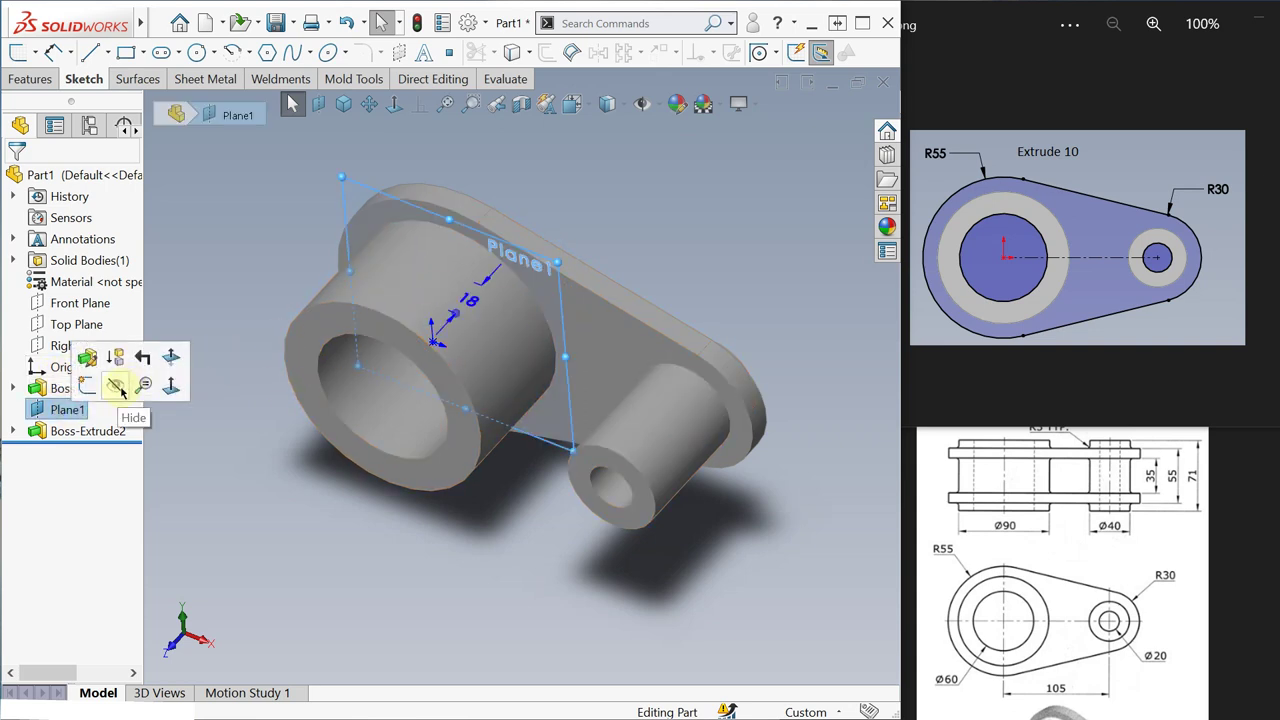
pyautogui.click(123, 382)
pyautogui.click(263, 465)
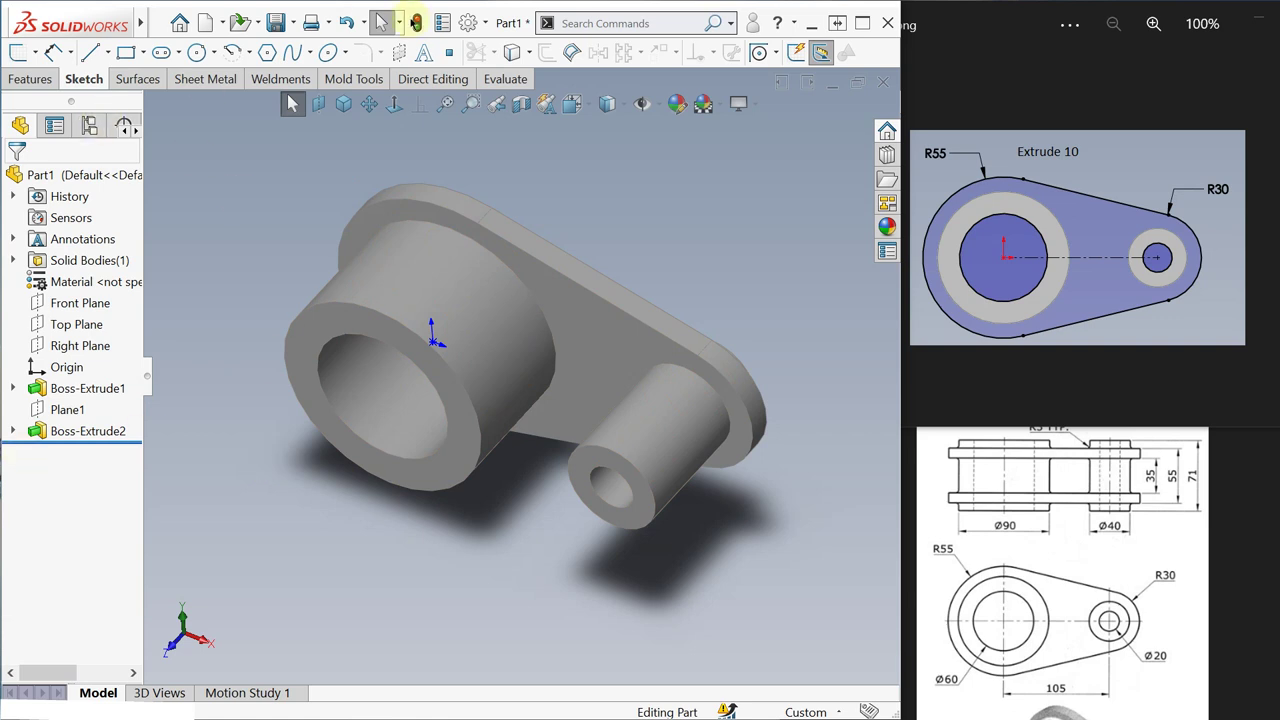
pyautogui.click(30, 79)
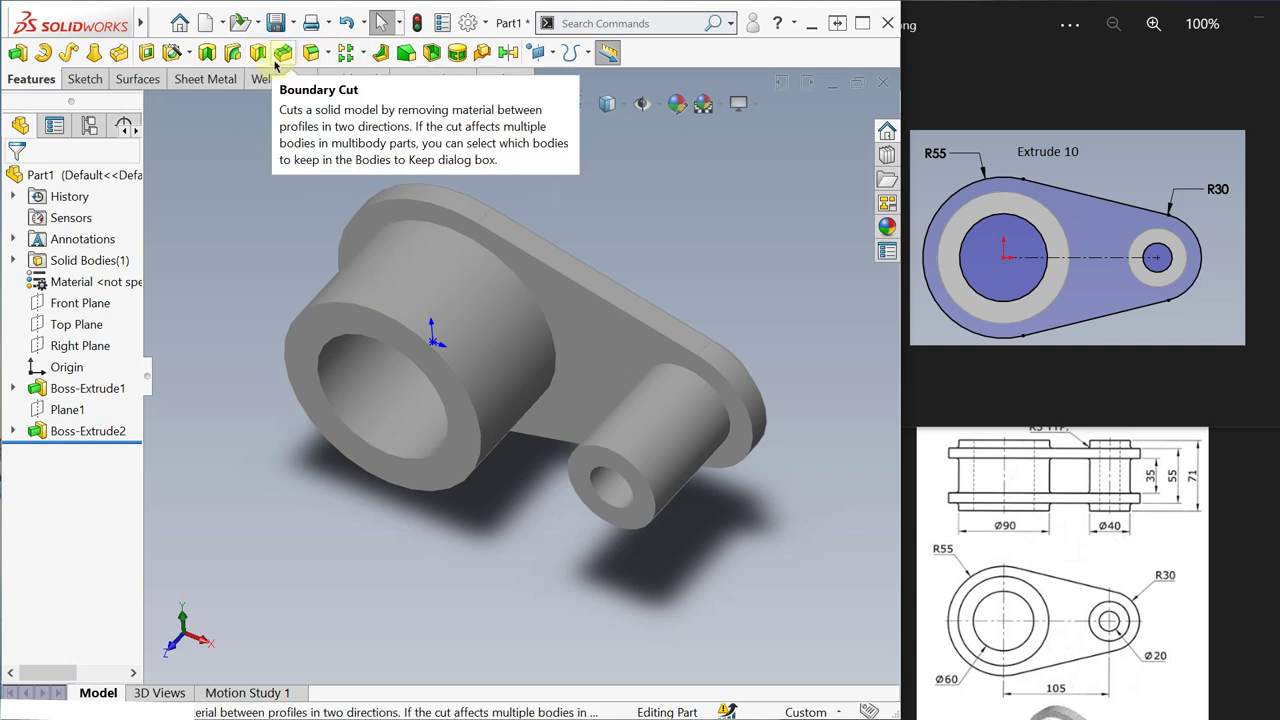
# Step: Create Mirror1, copying Boss-Extrude2 across the Front Plane as the second plate
pyautogui.click(508, 53)
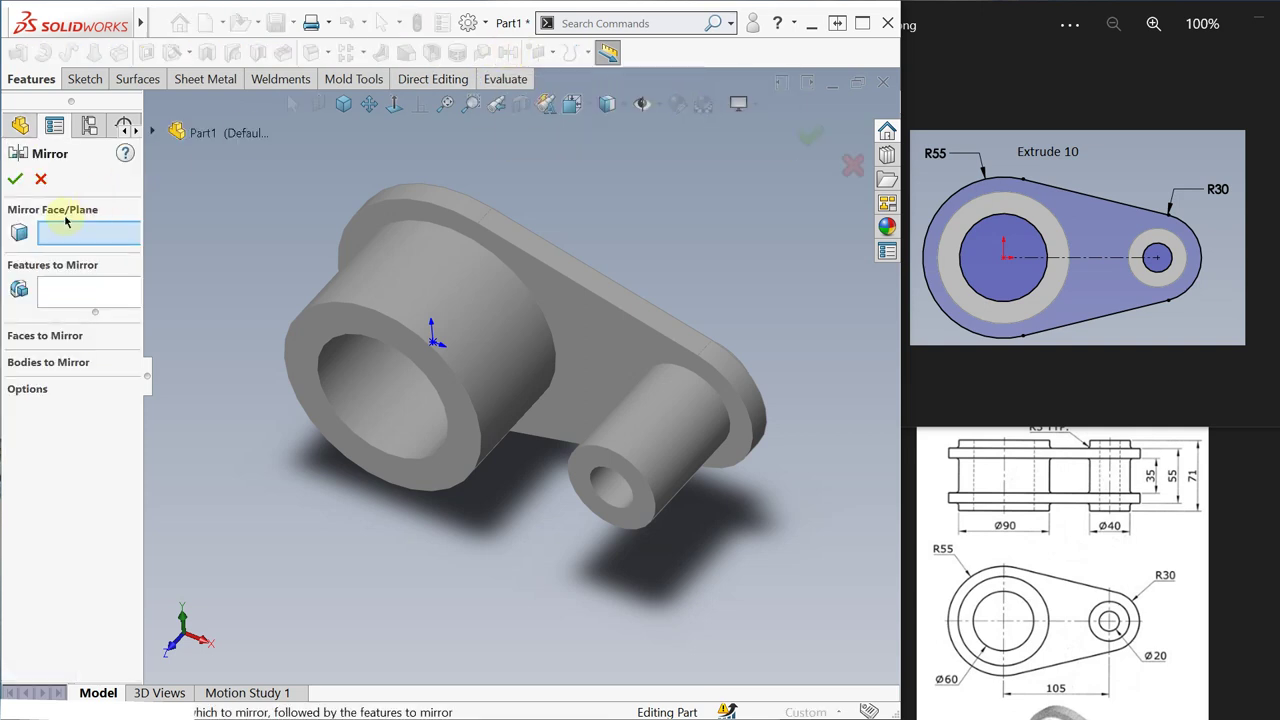
pyautogui.click(151, 132)
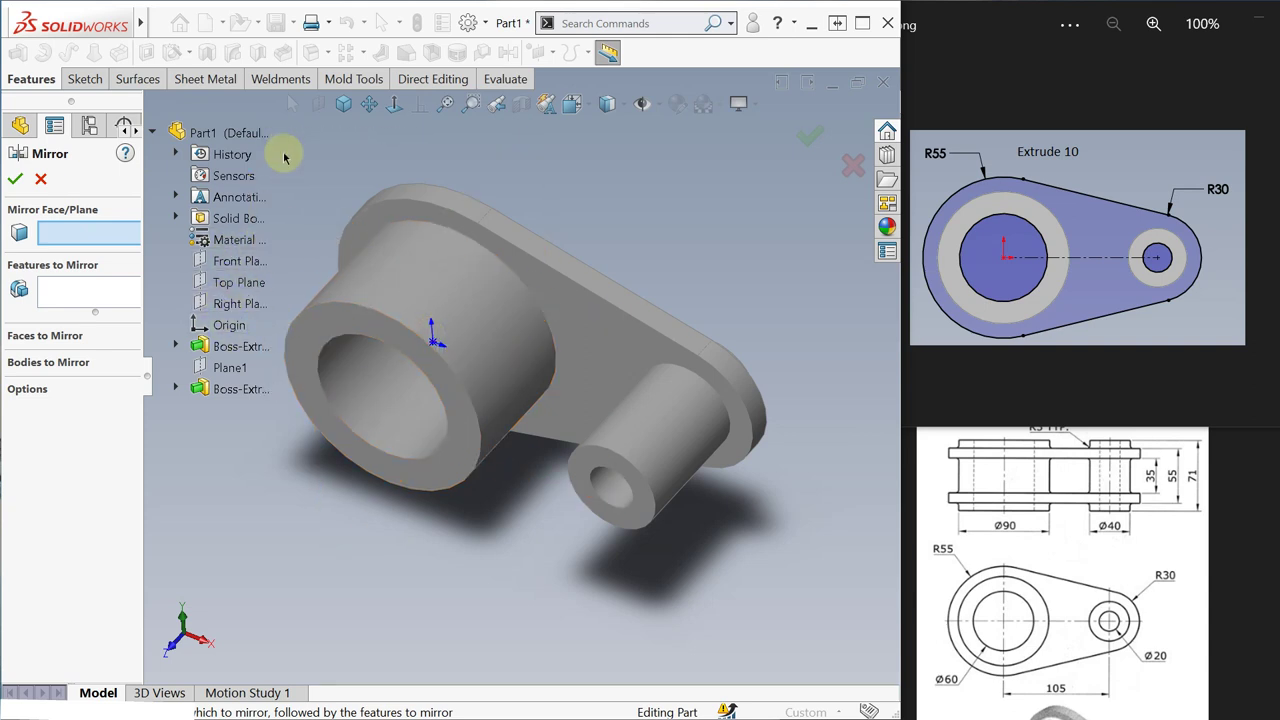
pyautogui.click(240, 261)
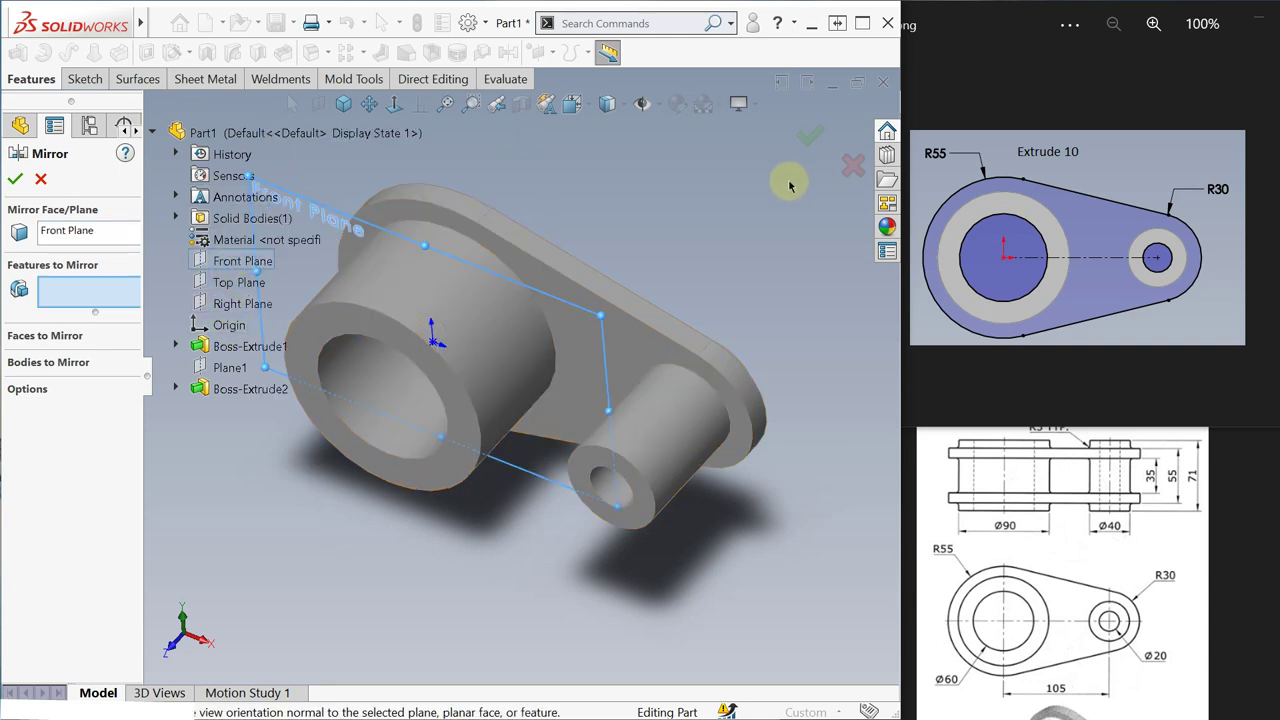
pyautogui.moveTo(717, 194); pyautogui.dragTo(700, 238, button='middle')
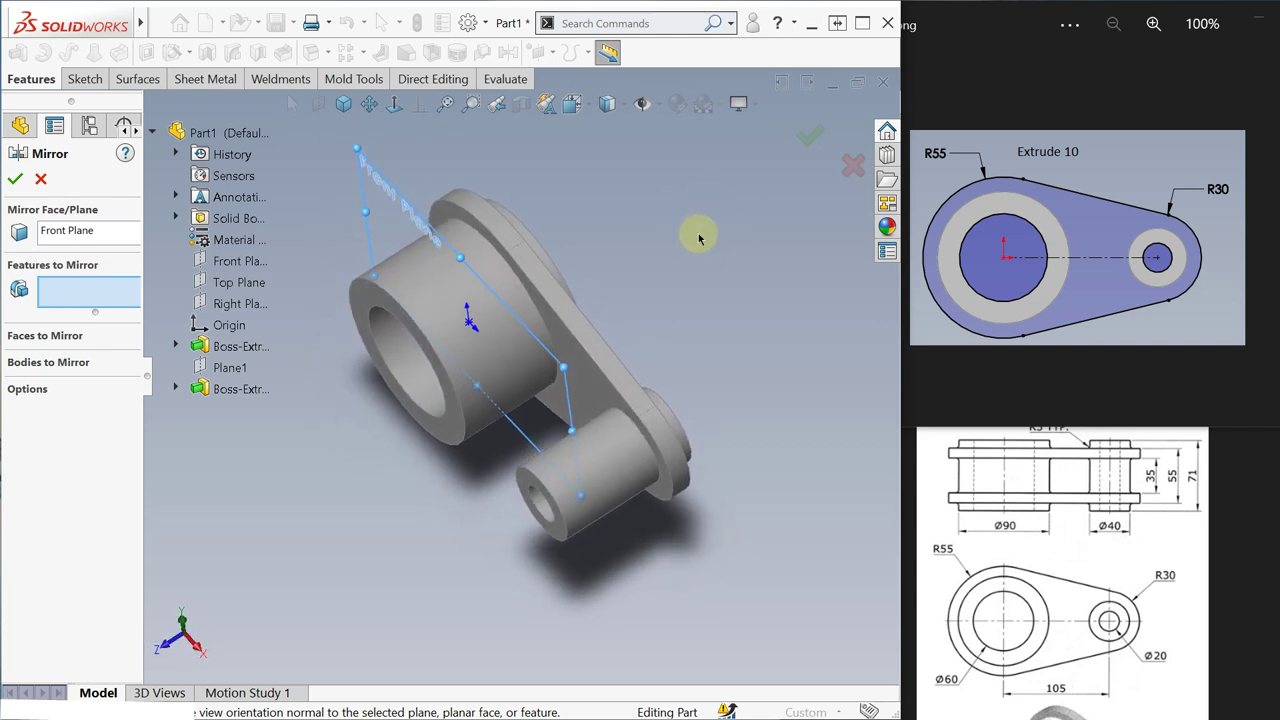
pyautogui.click(215, 389)
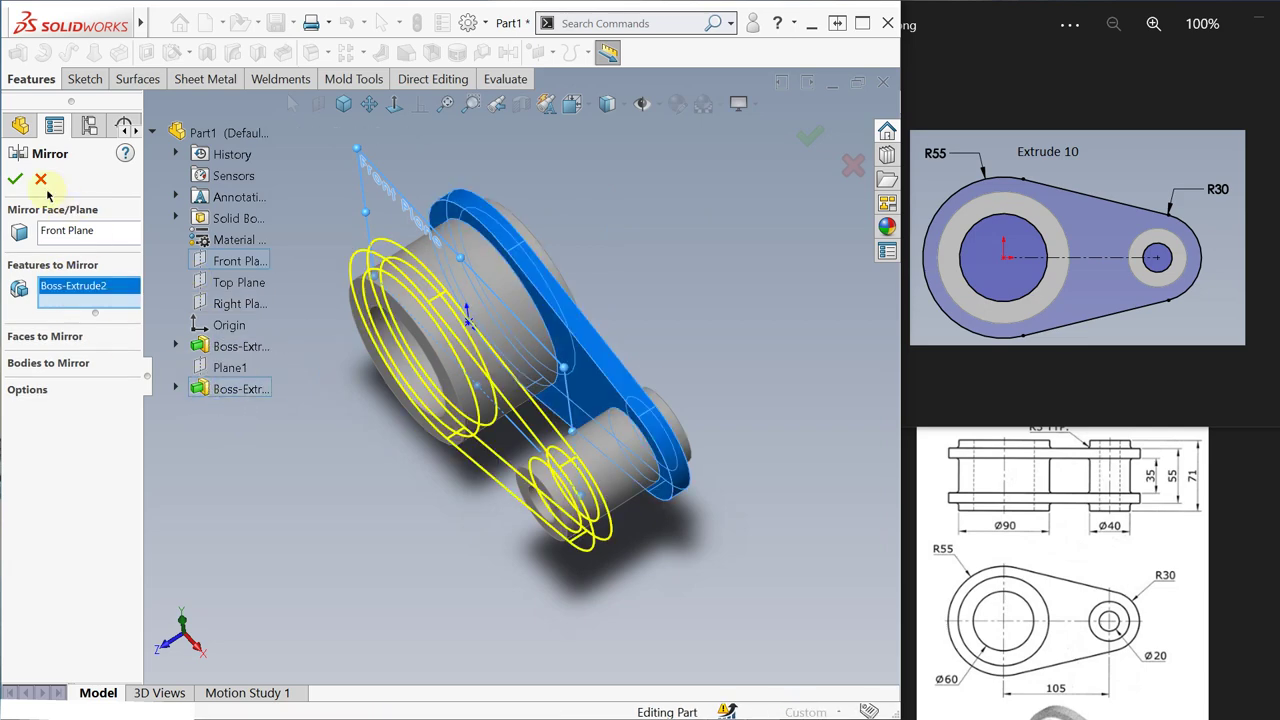
pyautogui.click(15, 178)
pyautogui.moveTo(410, 466); pyautogui.dragTo(486, 323, button='middle')
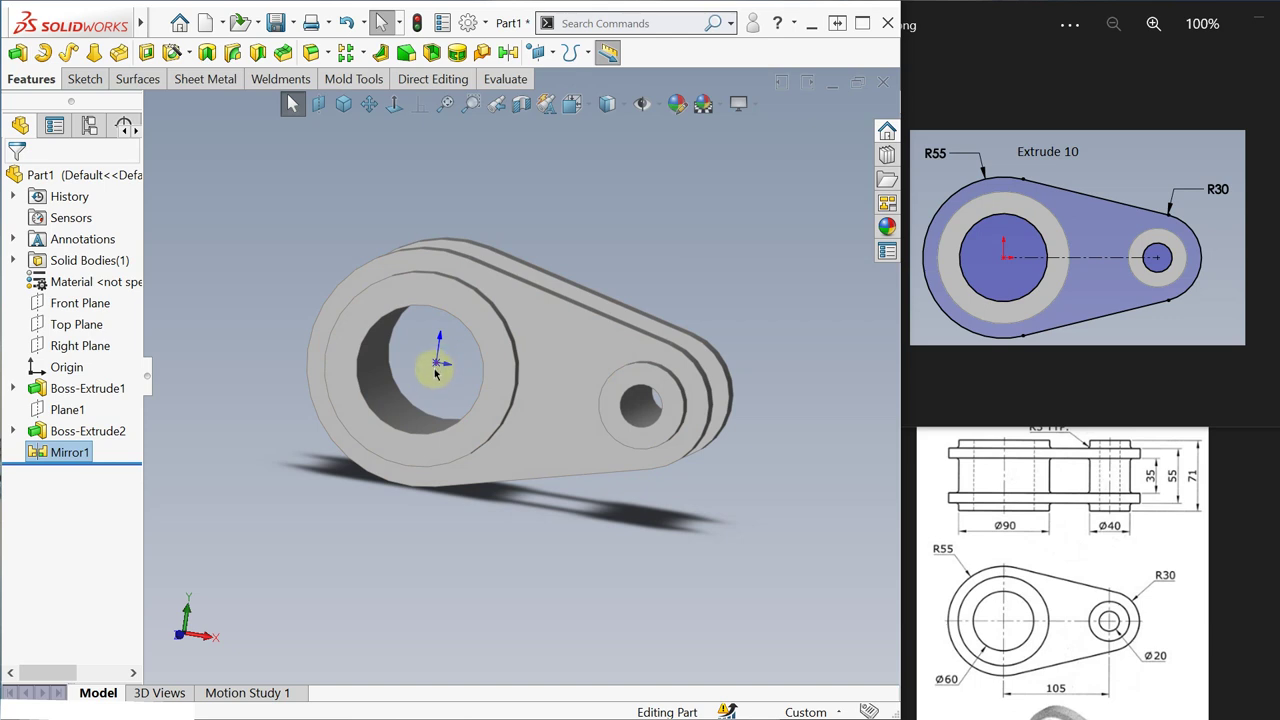
# Step: Turn off View Origins in the heads-up toolbar's Hide/Show Items list
pyautogui.click(659, 106)
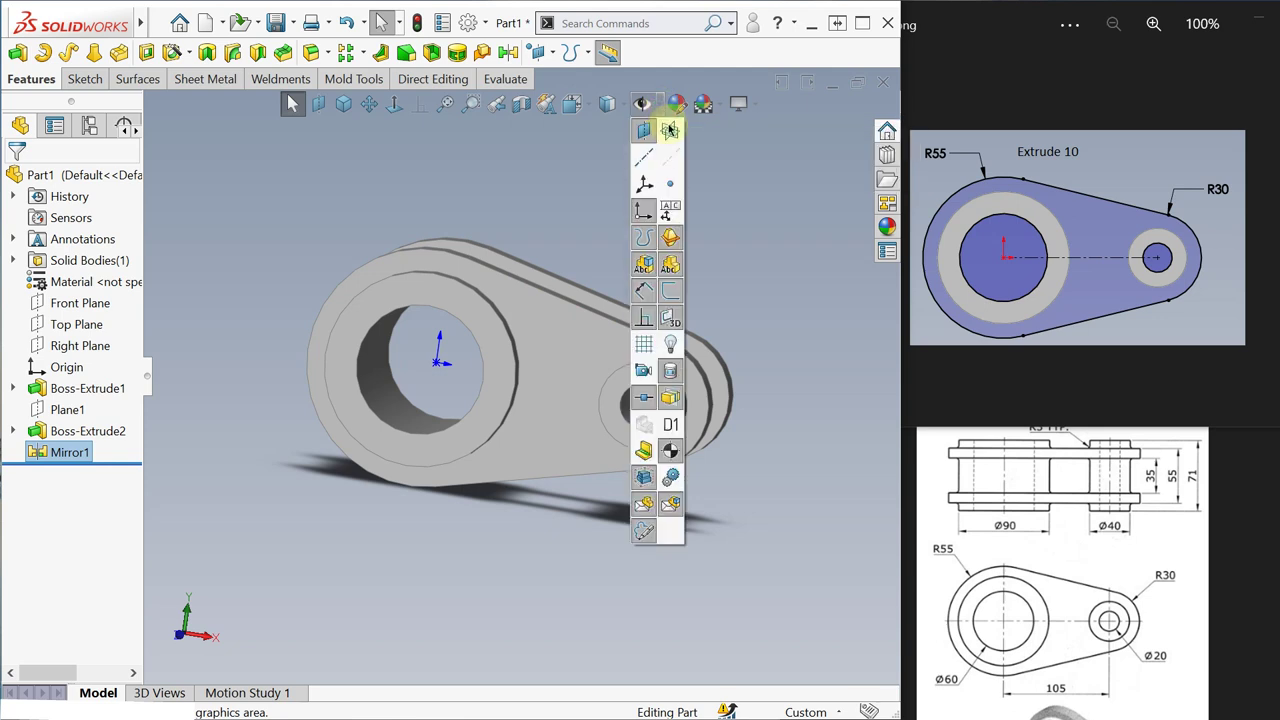
pyautogui.click(643, 212)
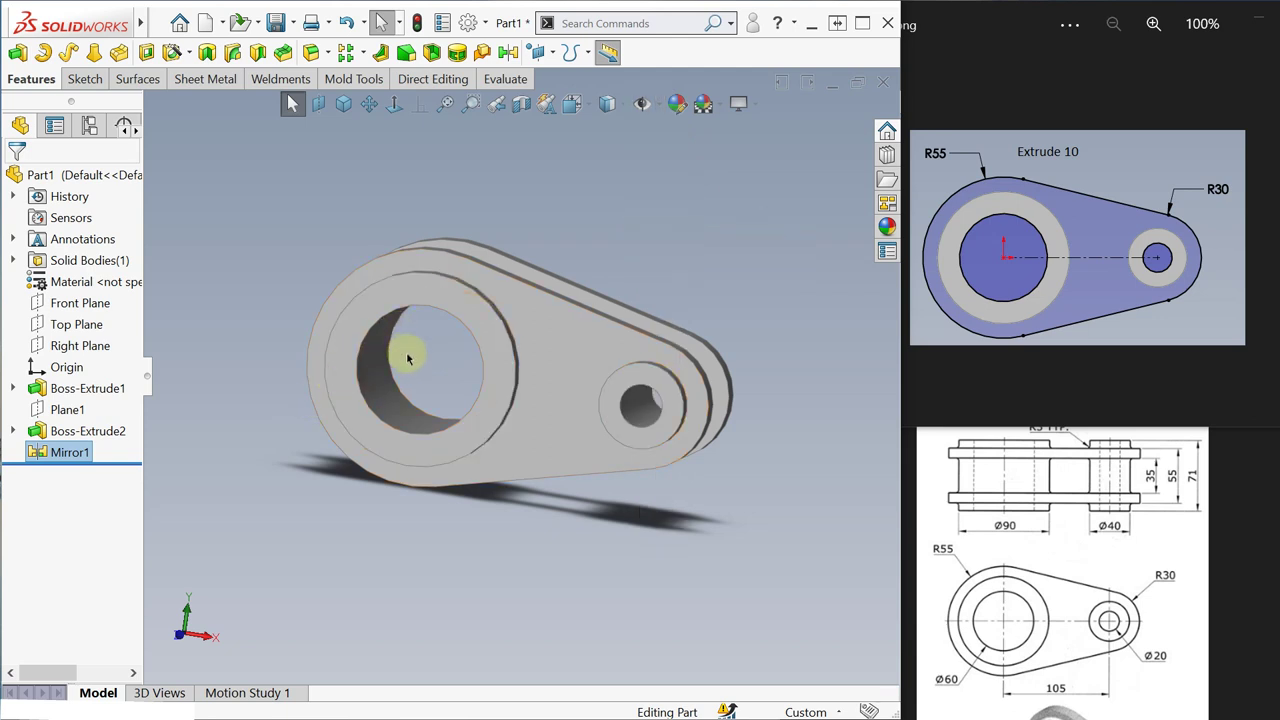
pyautogui.moveTo(663, 171); pyautogui.dragTo(701, 204, button='middle')
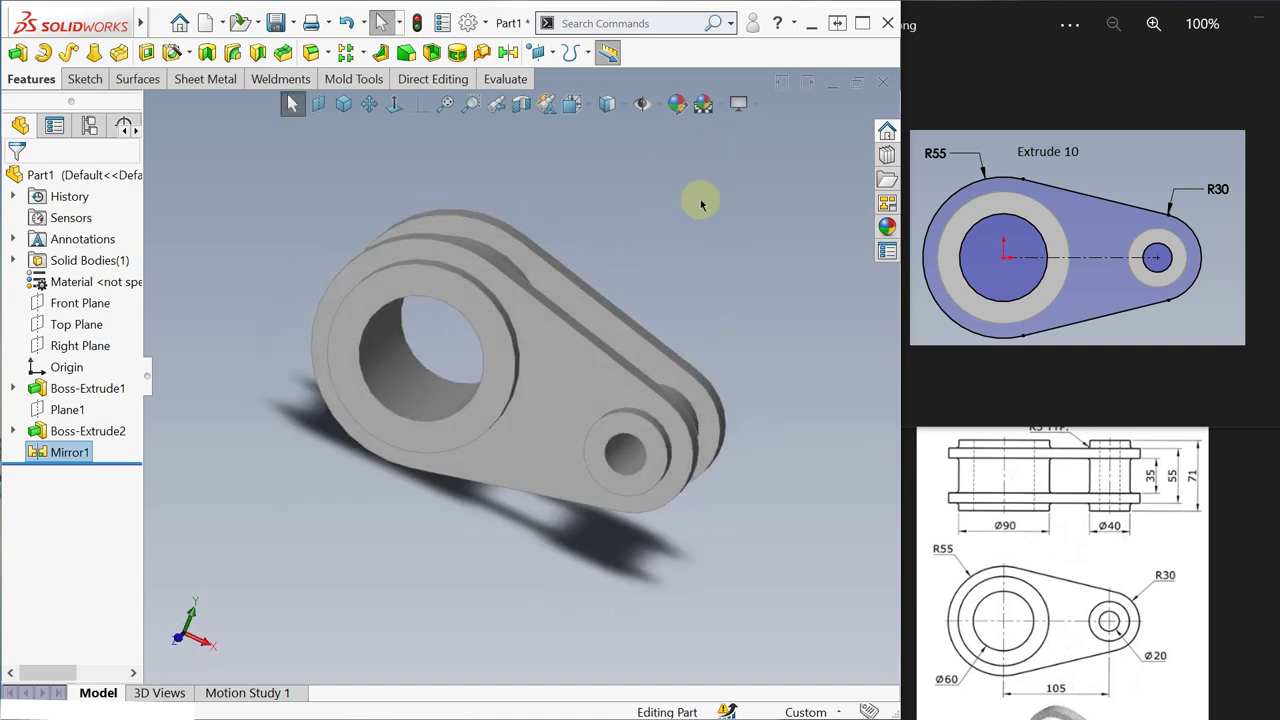